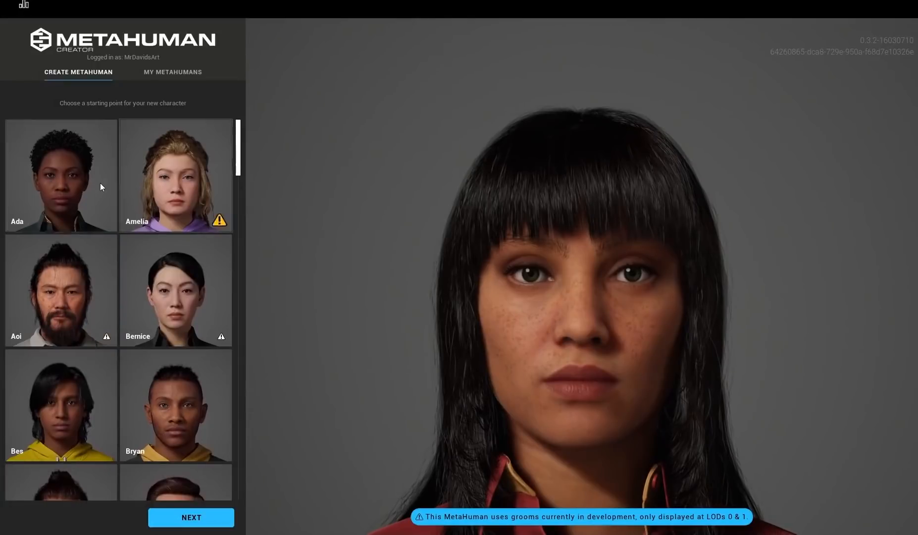
# - Show the streaming connection statistics overlay and hide it again
pyautogui.moveTo(238, 156); pyautogui.dragTo(238, 134)
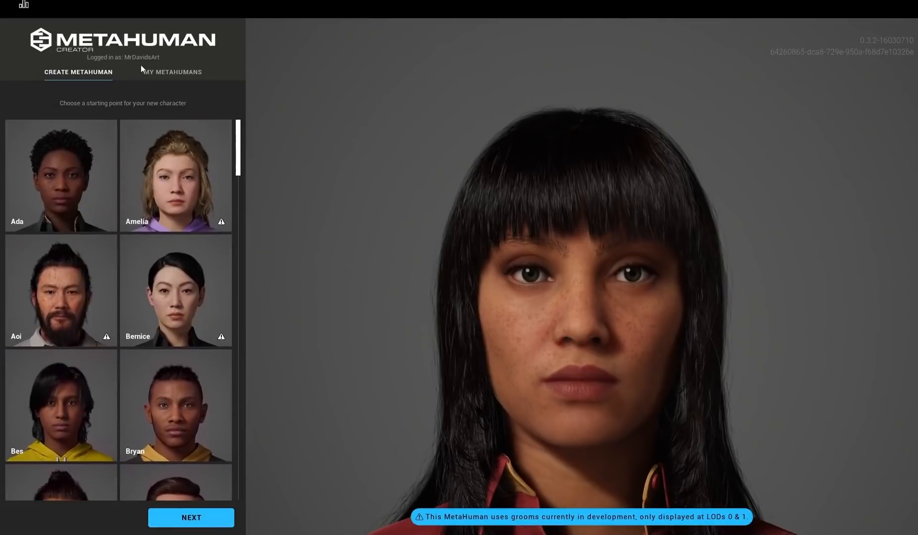
pyautogui.click(25, 6)
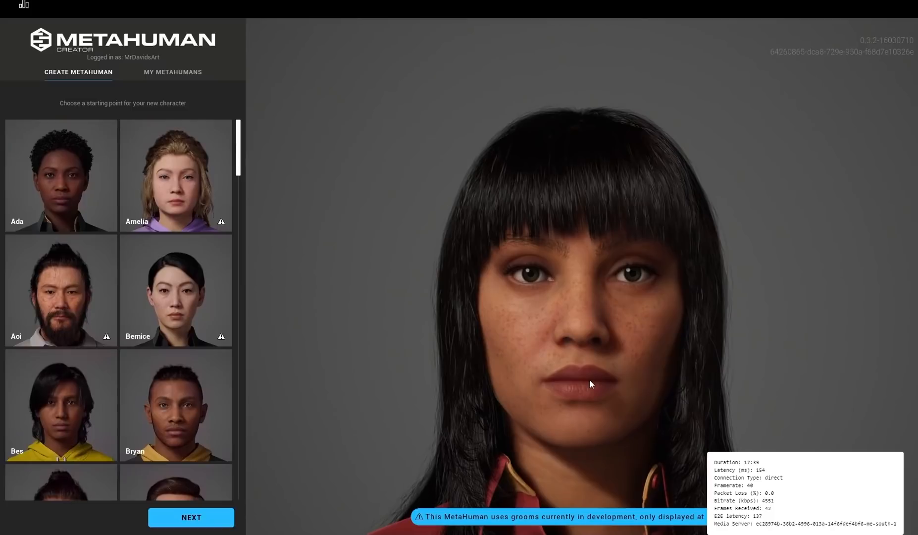
pyautogui.click(24, 6)
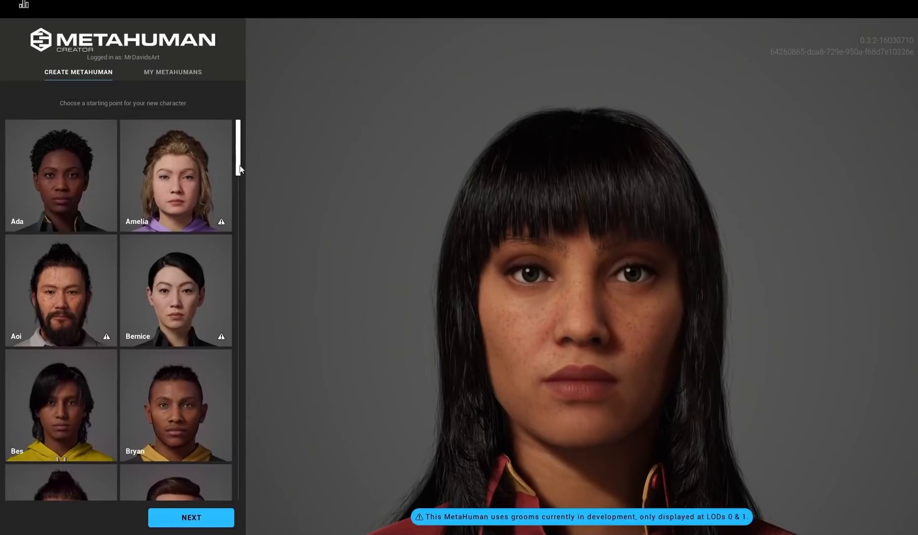
# - Browse the character presets and choose Bernice as the starting point for the new MetaHuman
pyautogui.scroll(-3, 240, 170)
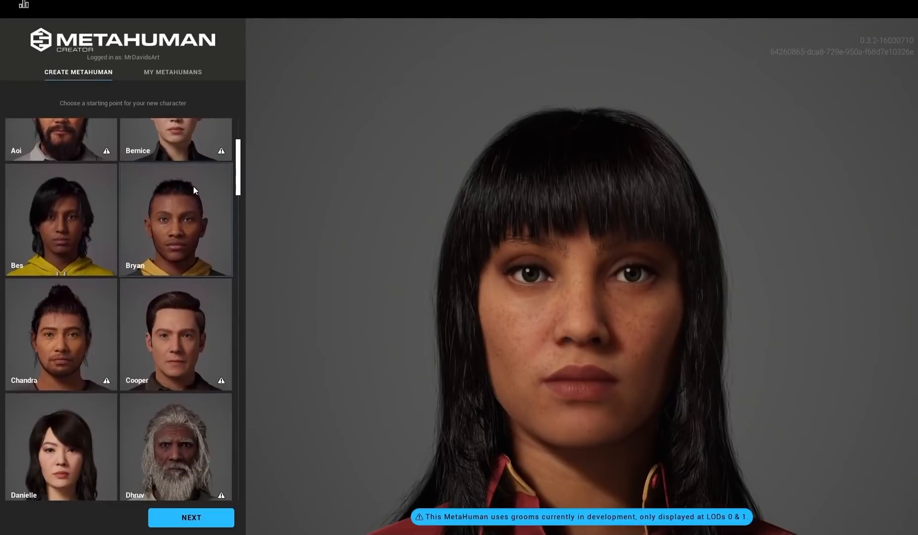
pyautogui.scroll(3, 119, 309)
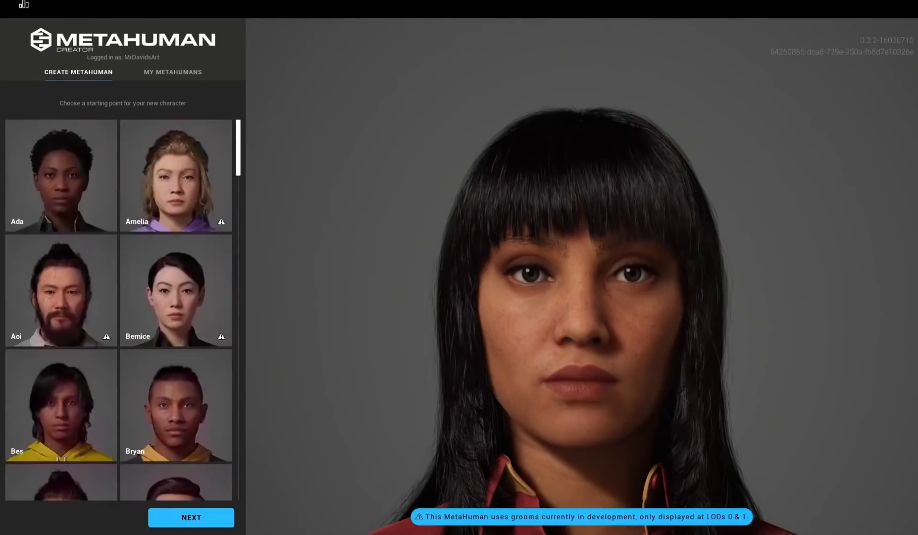
pyautogui.click(165, 293)
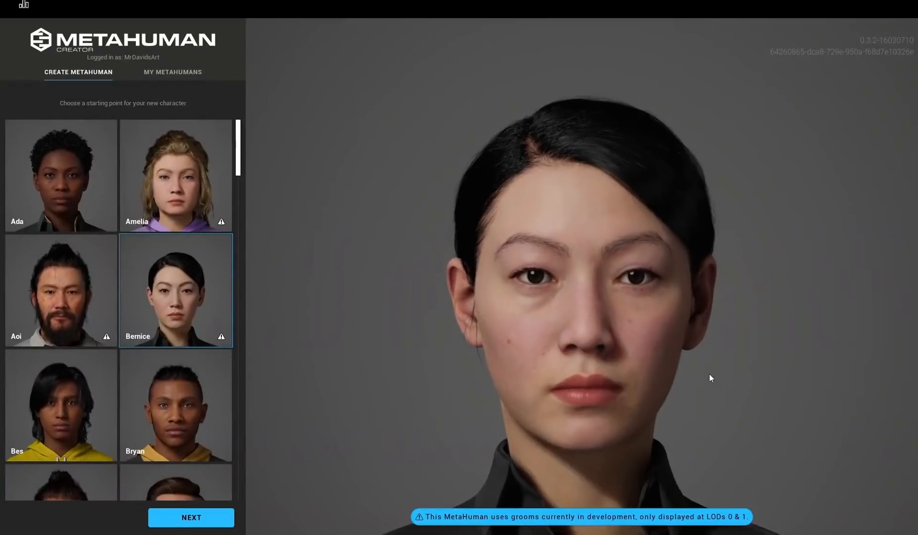
# - Examine Bernice's face, skin detail, ponytail and shirt collar from several angles and distances
pyautogui.moveTo(709, 375); pyautogui.dragTo(781, 361)
pyautogui.moveTo(681, 355); pyautogui.dragTo(415, 344)
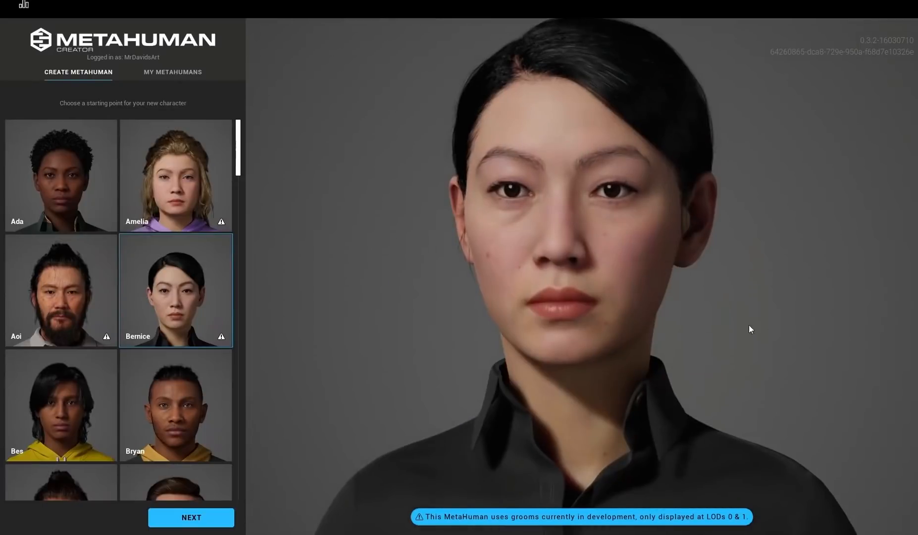
pyautogui.moveTo(749, 325); pyautogui.dragTo(755, 351)
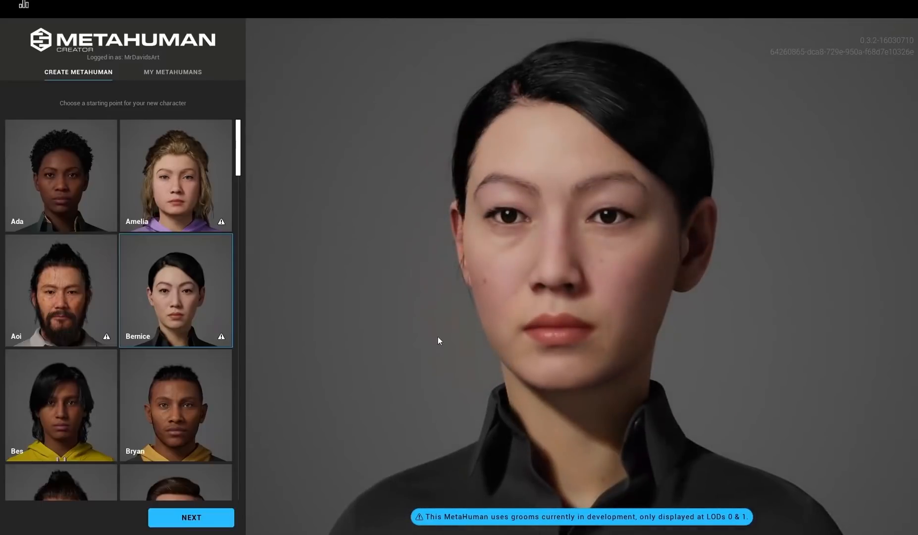
pyautogui.moveTo(480, 333); pyautogui.dragTo(619, 243)
pyautogui.scroll(5, 631, 239)
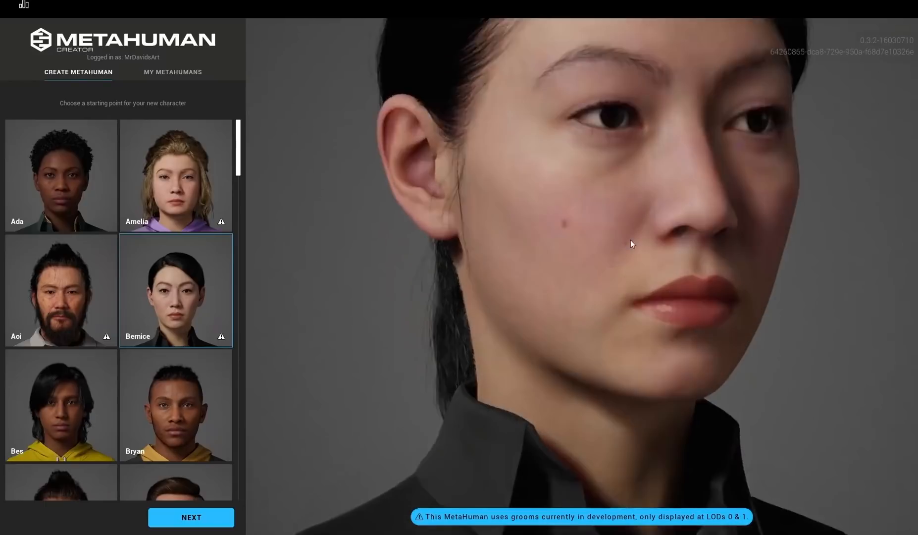
pyautogui.moveTo(742, 241); pyautogui.dragTo(519, 290)
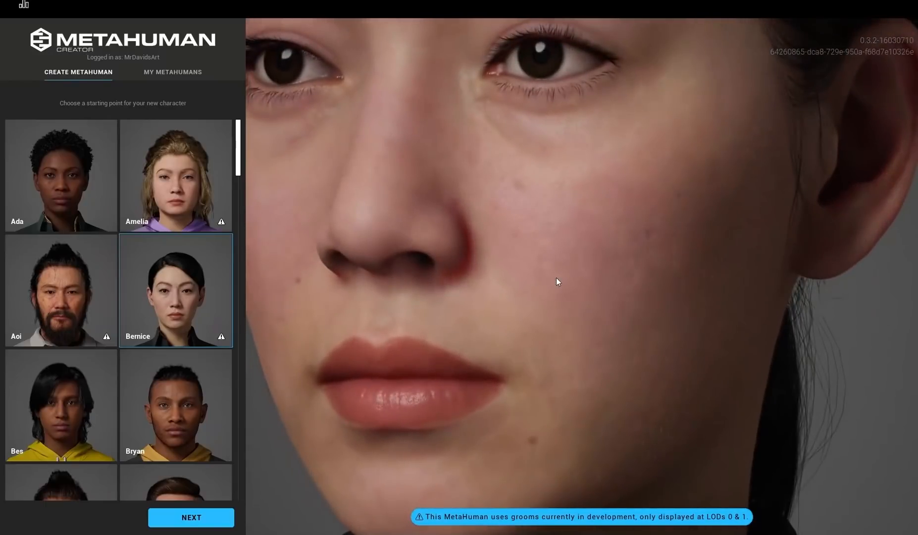
pyautogui.moveTo(619, 305); pyautogui.dragTo(611, 307)
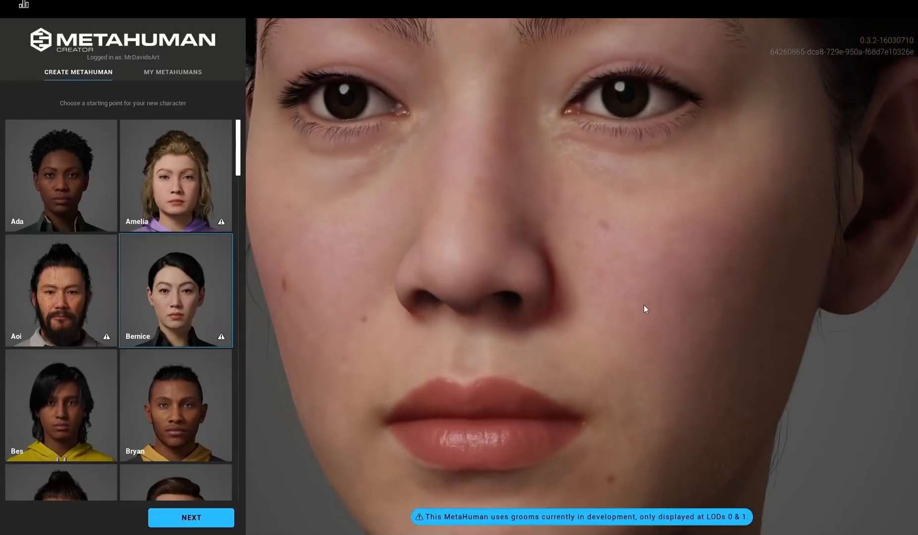
pyautogui.scroll(2, 643, 258)
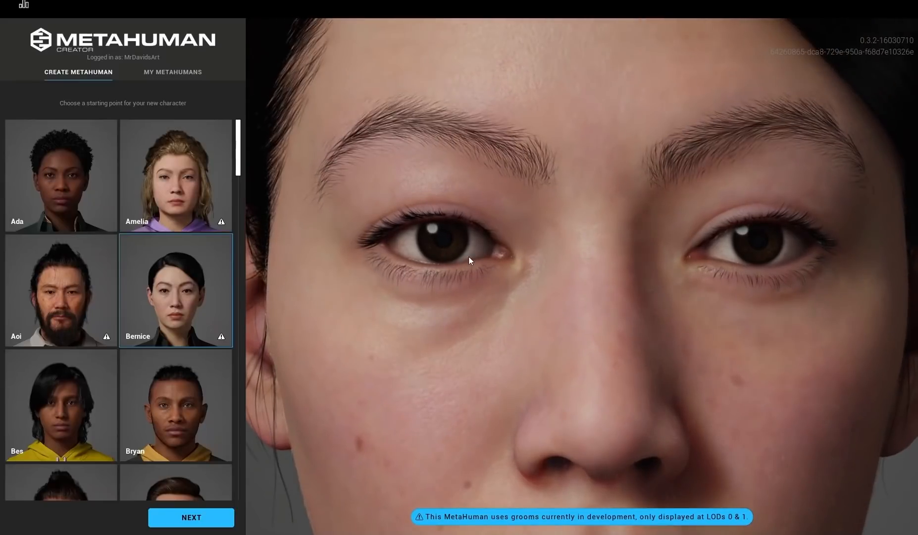
pyautogui.scroll(-1, 582, 281)
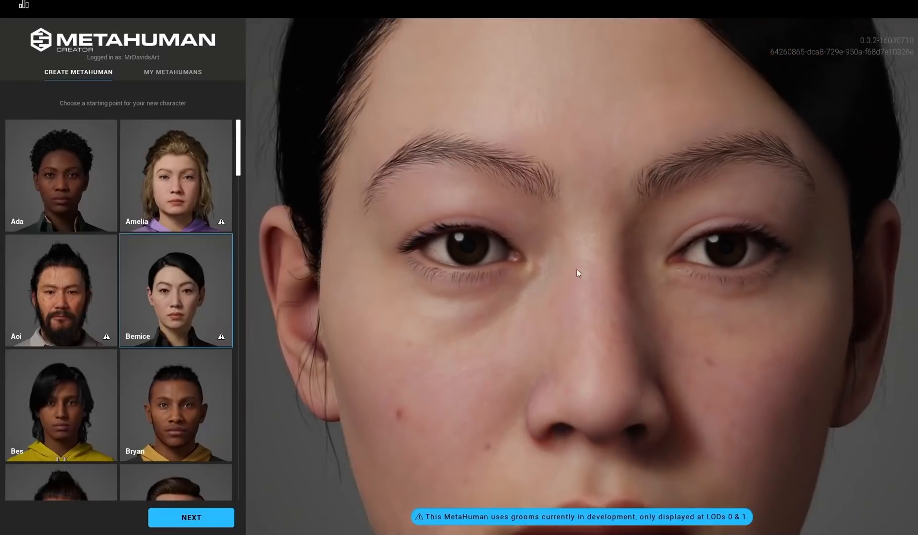
pyautogui.scroll(-1, 577, 269)
pyautogui.moveTo(591, 227); pyautogui.dragTo(400, 174)
pyautogui.scroll(-1, 480, 195)
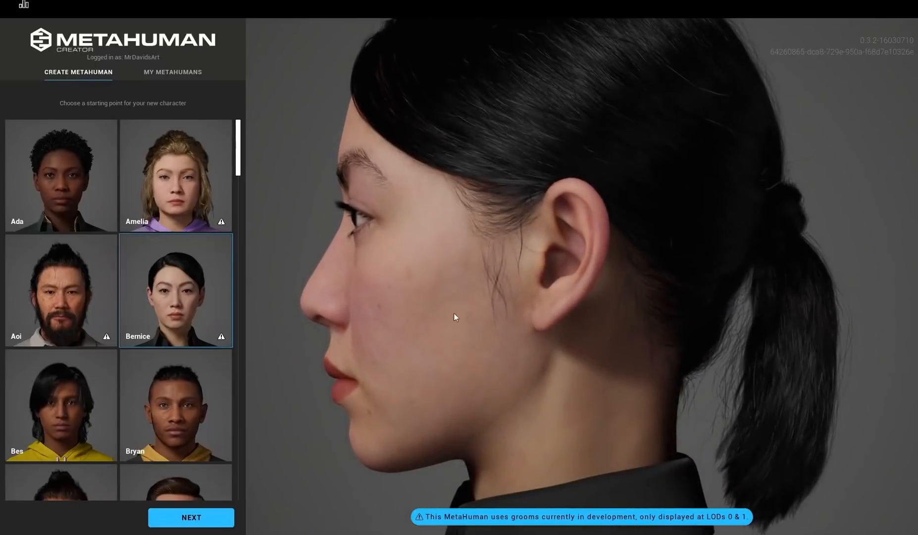
pyautogui.moveTo(455, 313); pyautogui.dragTo(642, 256)
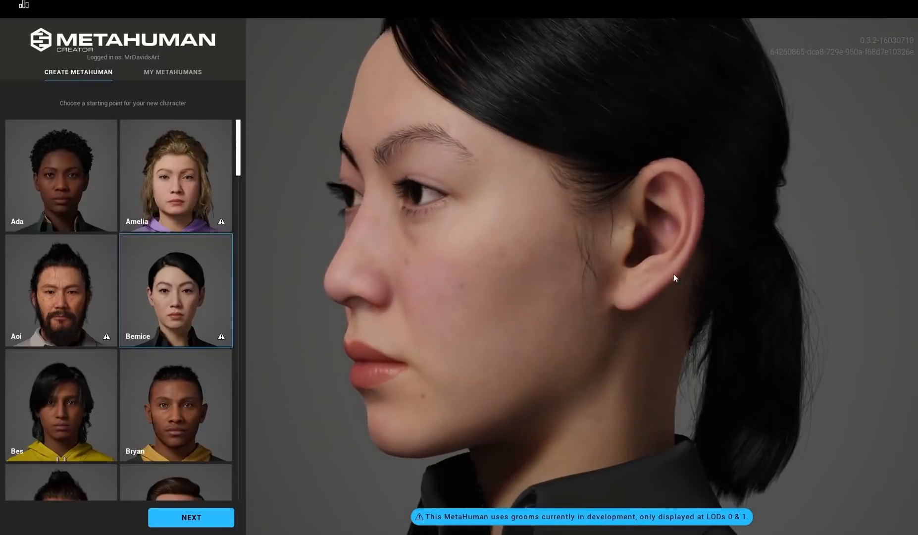
pyautogui.moveTo(526, 255); pyautogui.dragTo(652, 139)
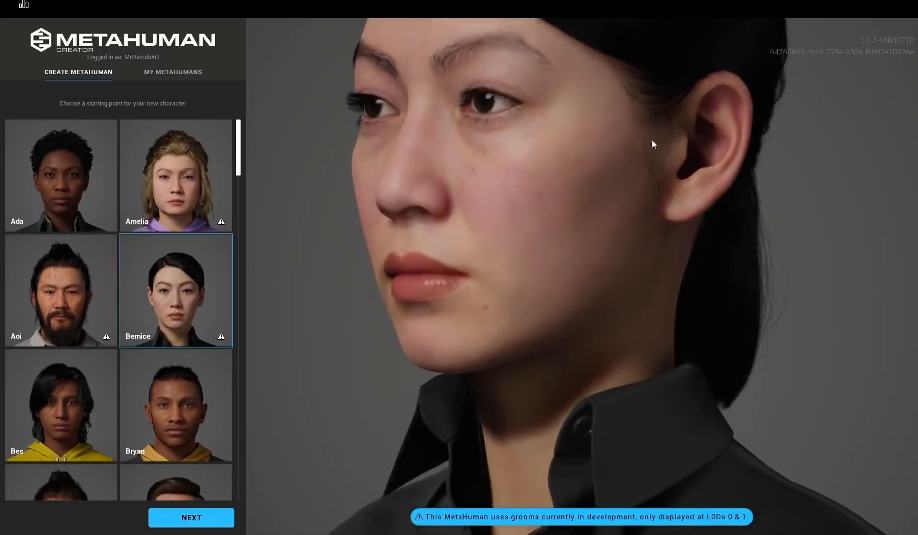
pyautogui.moveTo(592, 461); pyautogui.dragTo(628, 248, button='middle')
pyautogui.moveTo(547, 153); pyautogui.dragTo(565, 276, button='middle')
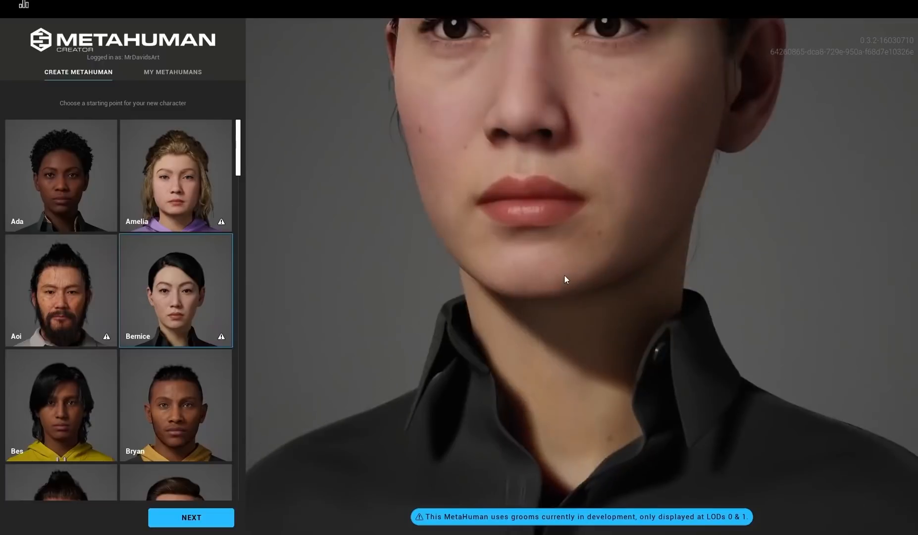
pyautogui.scroll(-3, 565, 275)
# - Open a MetaHuman based on Bernice in the editor and view her head up close
pyautogui.moveTo(307, 448); pyautogui.dragTo(359, 445)
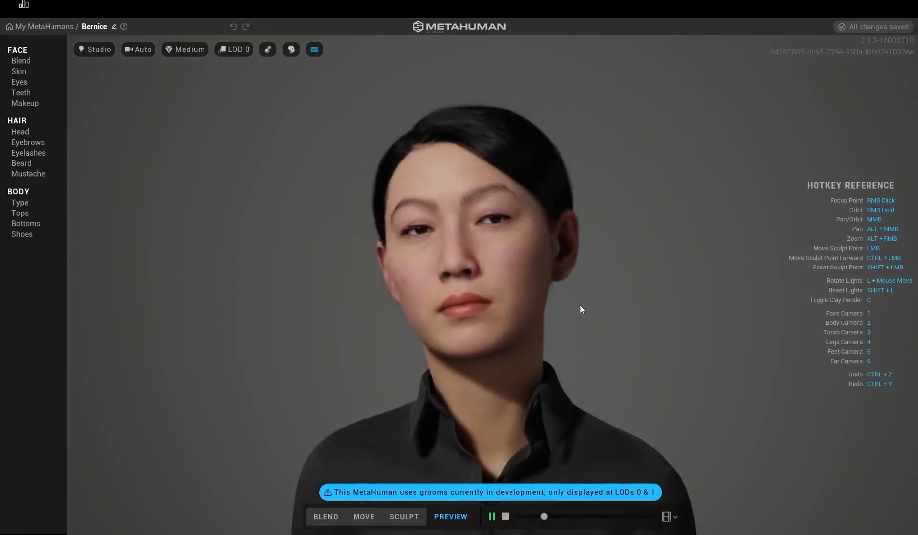
pyautogui.scroll(-3, 577, 312)
pyautogui.scroll(5, 573, 315)
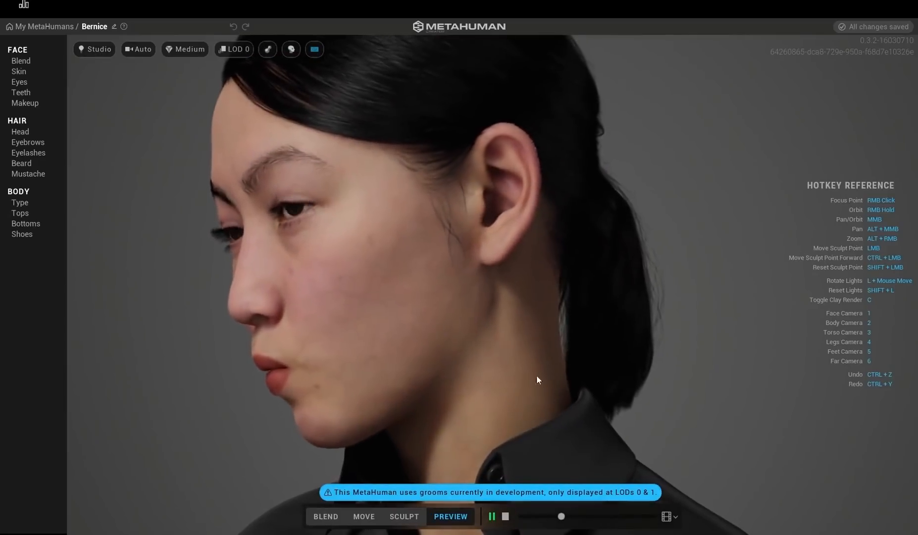
# - Play the Face ROM animation and view it with the Face camera, ending on the Torso camera
pyautogui.click(674, 516)
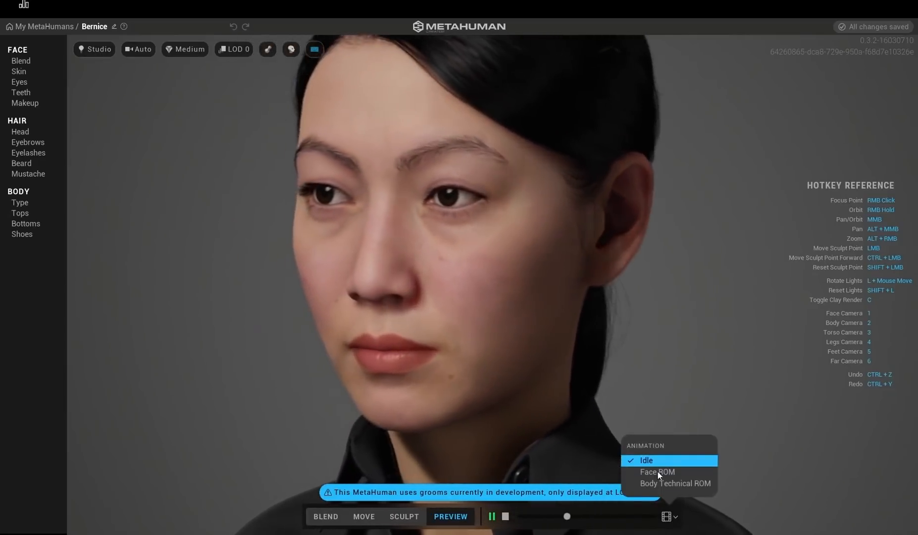
pyautogui.click(659, 473)
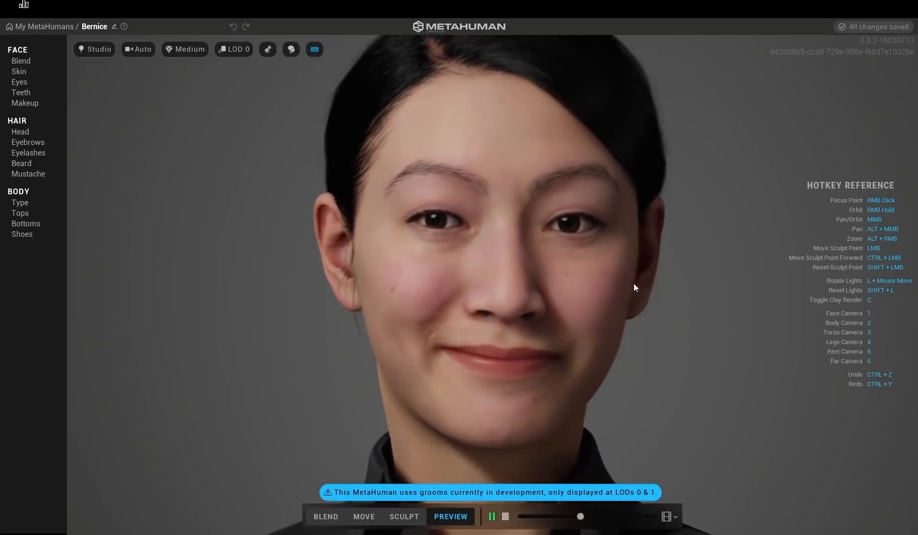
pyautogui.press('1')
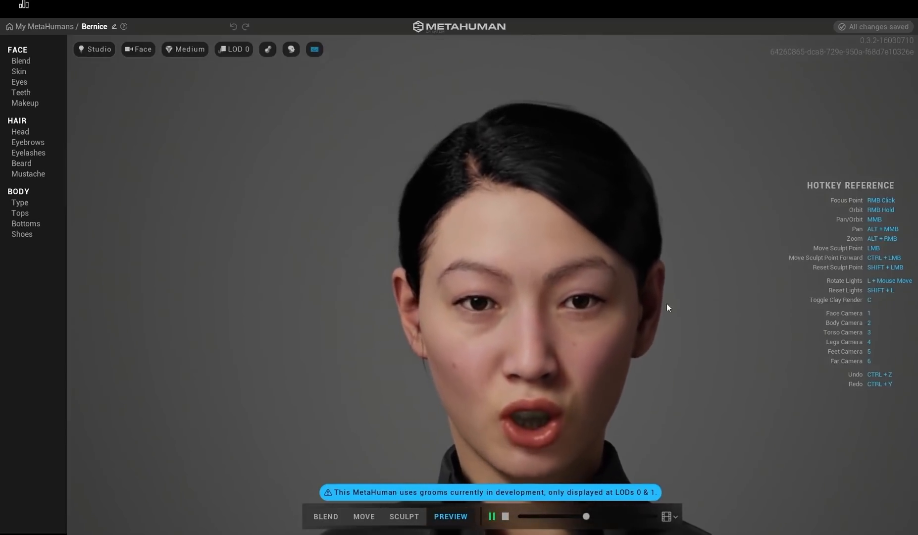
pyautogui.press('3')
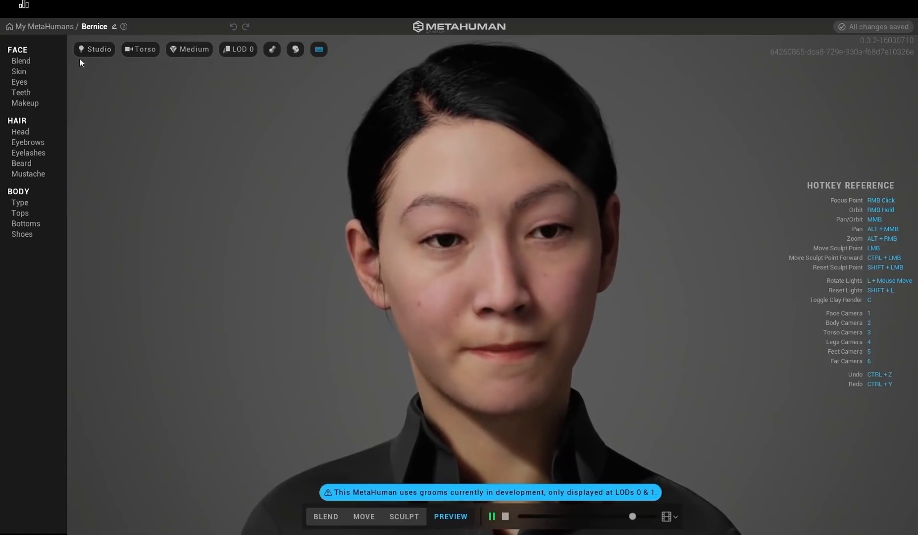
# - Set the Studio environment's background colour to black (000000)
pyautogui.click(89, 49)
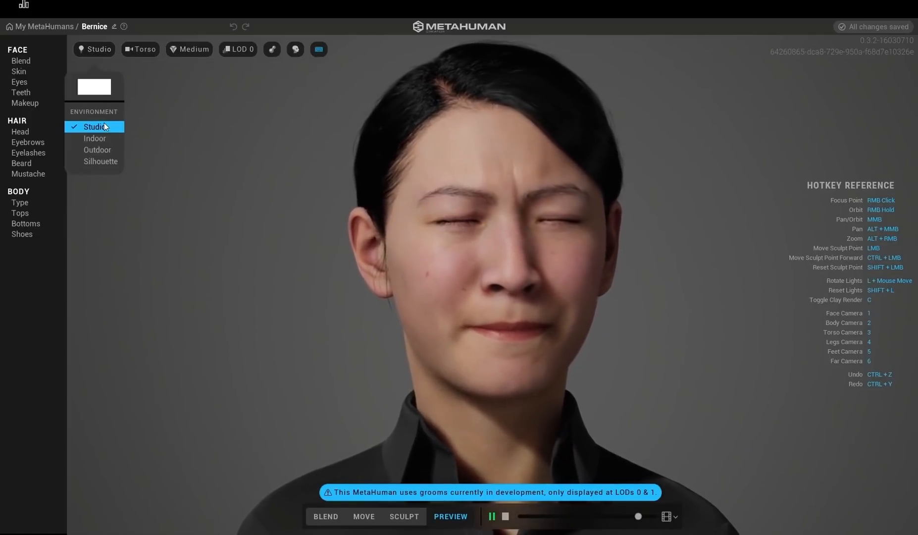
pyautogui.click(94, 87)
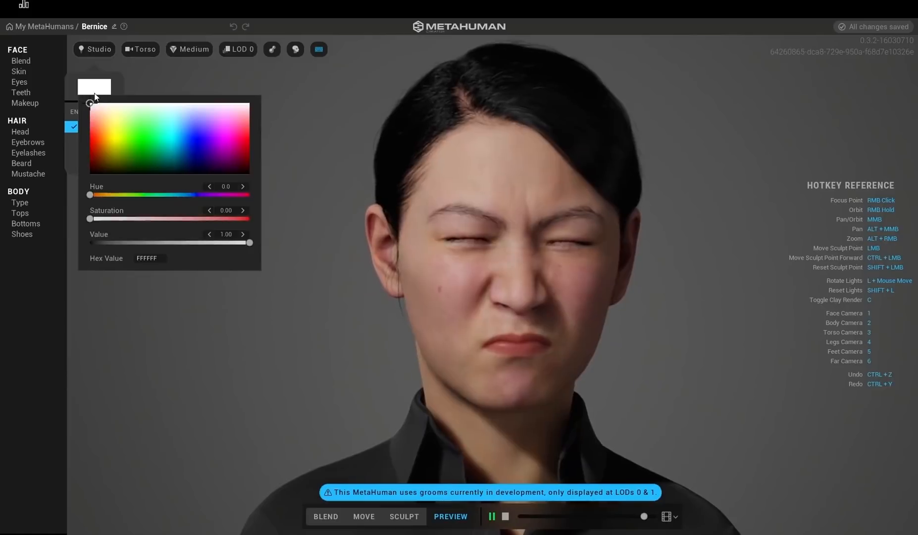
pyautogui.moveTo(98, 160); pyautogui.dragTo(78, 179)
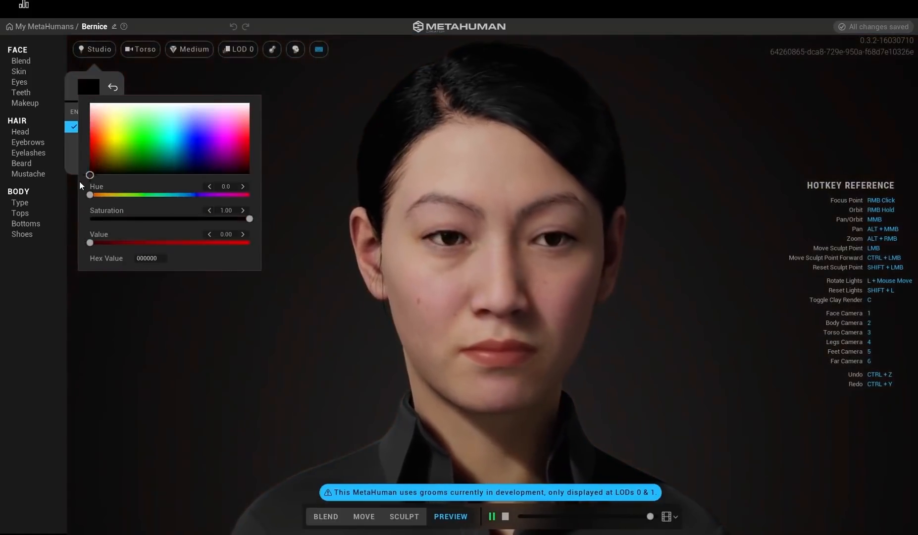
pyautogui.click(158, 88)
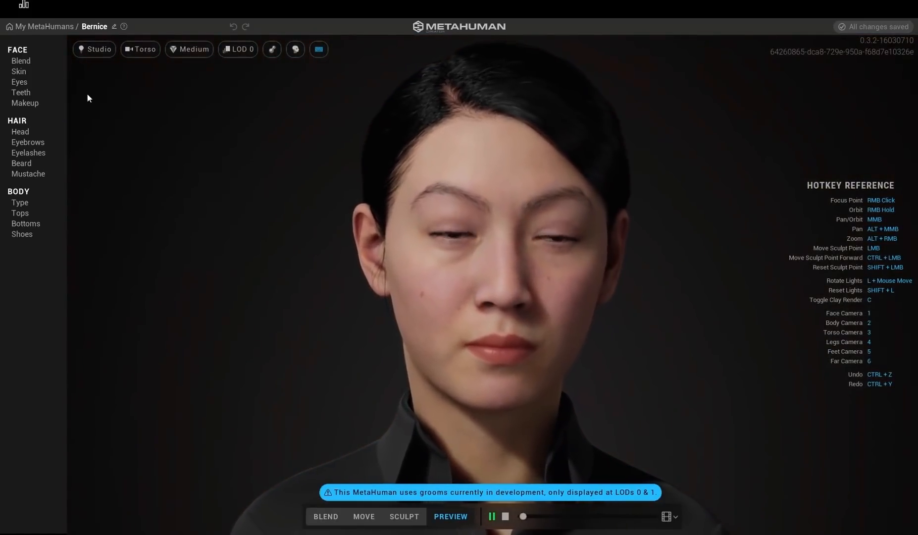
# - Preview the character in the Indoor, Outdoor and Silhouette environments, including from the side
pyautogui.click(98, 49)
pyautogui.click(89, 143)
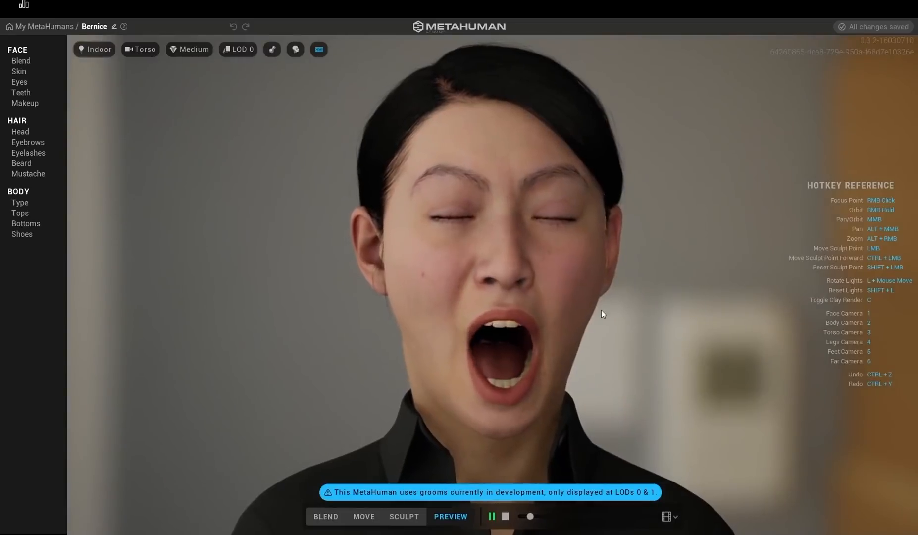
pyautogui.moveTo(334, 308); pyautogui.dragTo(424, 300, button='right')
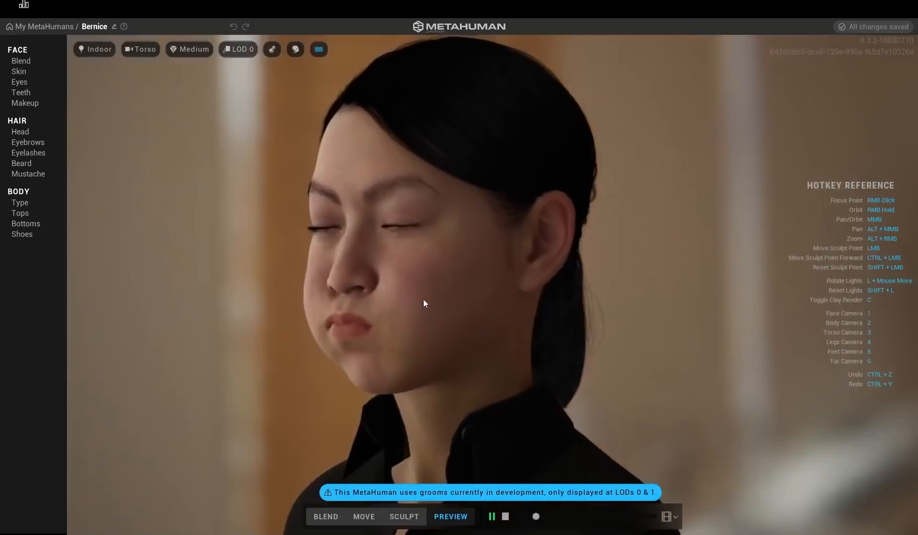
pyautogui.click(96, 49)
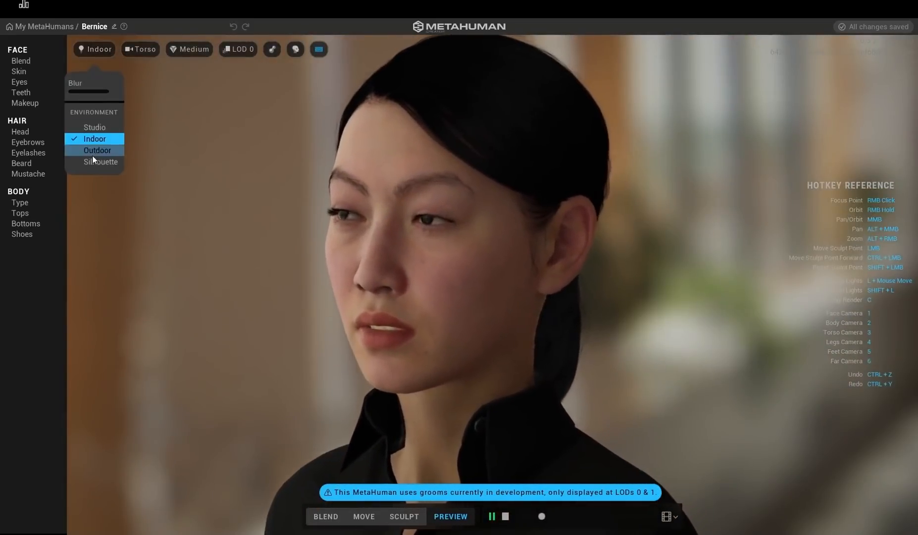
pyautogui.click(92, 155)
pyautogui.click(90, 49)
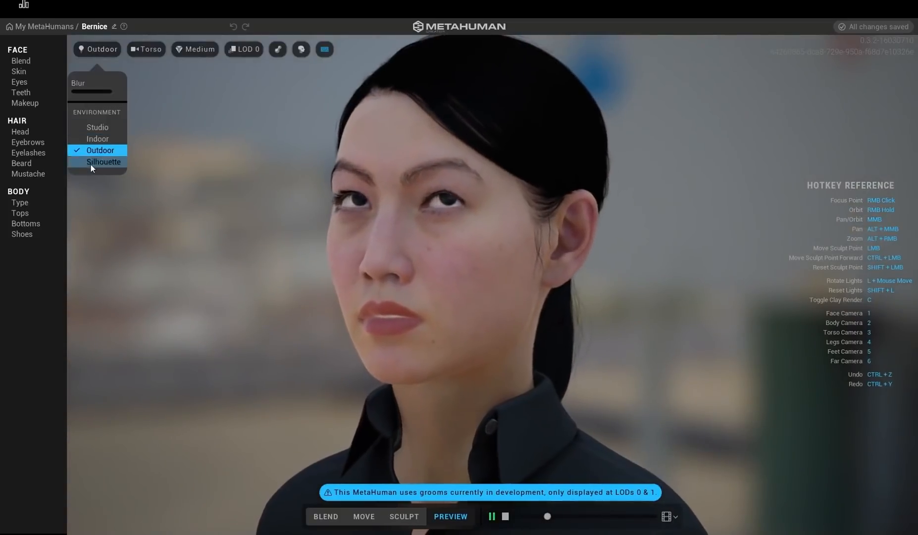
pyautogui.click(90, 164)
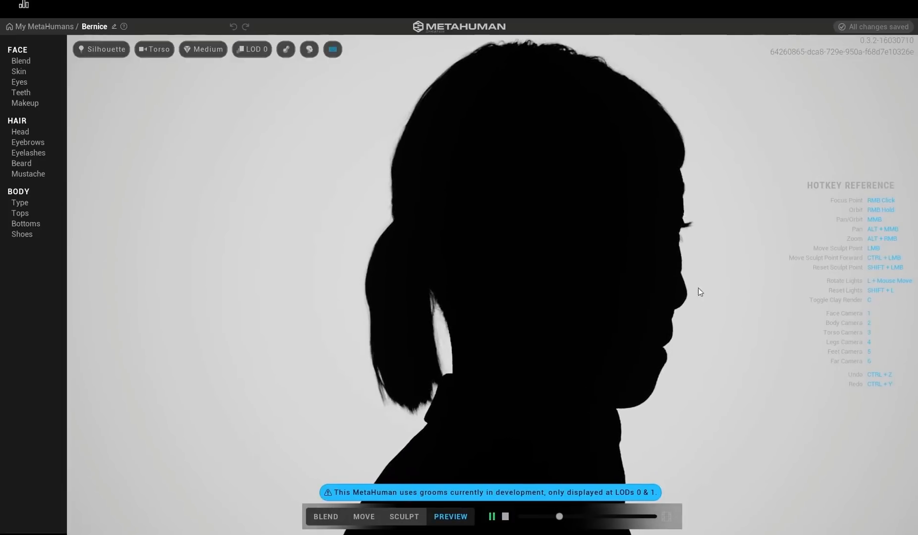
# - Switch the lighting environment back to Studio
pyautogui.click(103, 48)
pyautogui.click(99, 111)
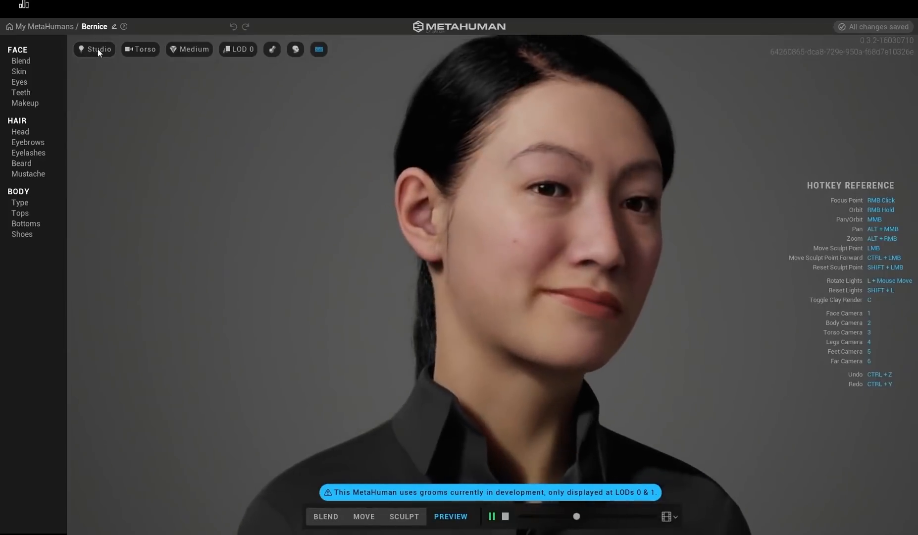
pyautogui.click(99, 49)
pyautogui.click(341, 174)
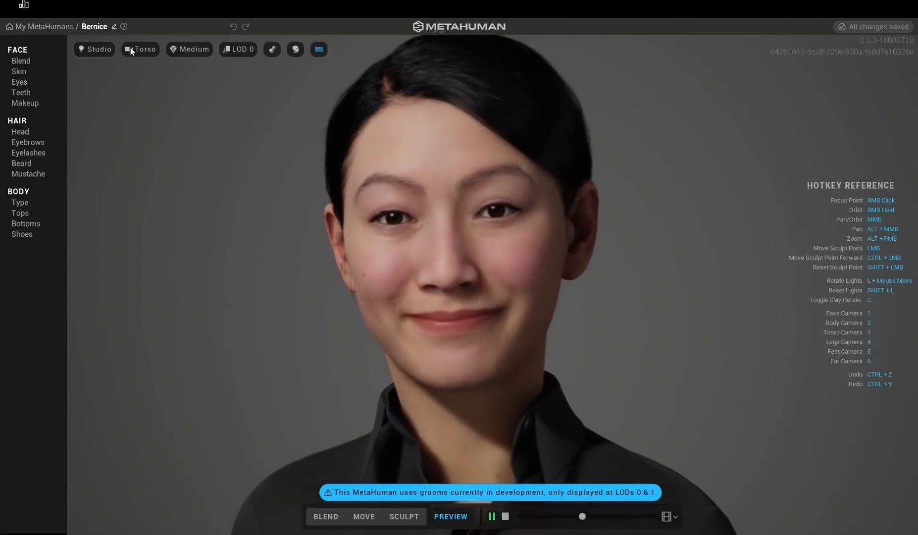
# - Set the render quality to High (Ray Traced) and view the character up close
pyautogui.click(148, 51)
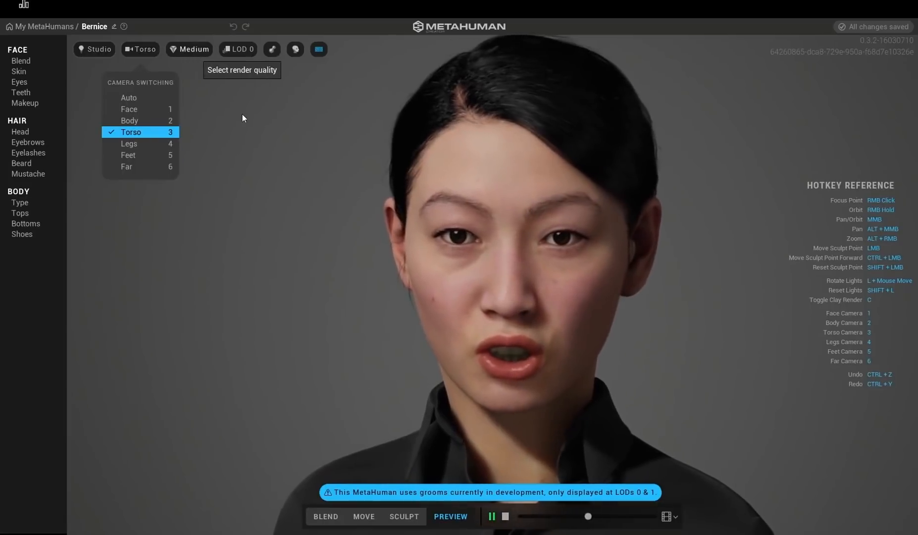
pyautogui.click(188, 48)
pyautogui.click(188, 49)
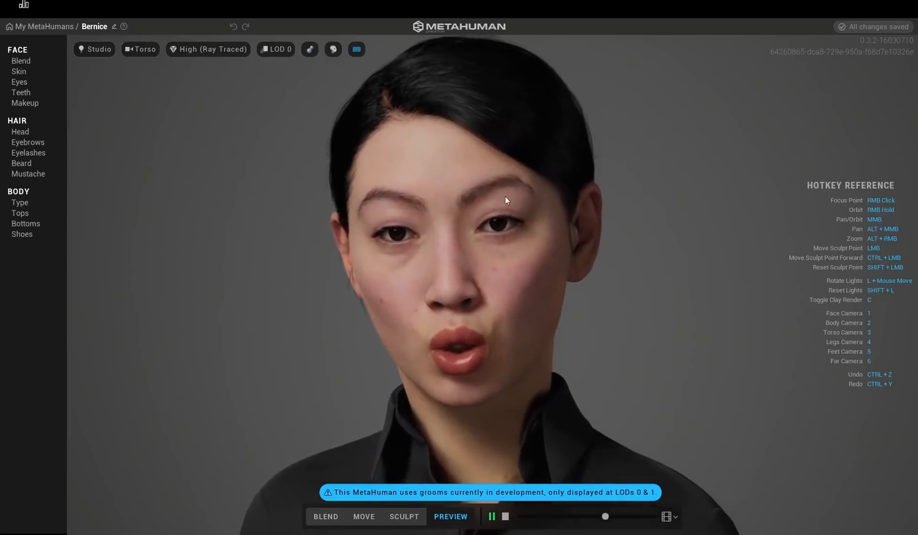
pyautogui.moveTo(414, 258)
pyautogui.mouseDown(button='right')
pyautogui.moveTo(262, 249)
pyautogui.moveTo(466, 236)
pyautogui.moveTo(548, 248)
pyautogui.moveTo(522, 235)
pyautogui.mouseUp(button='right')
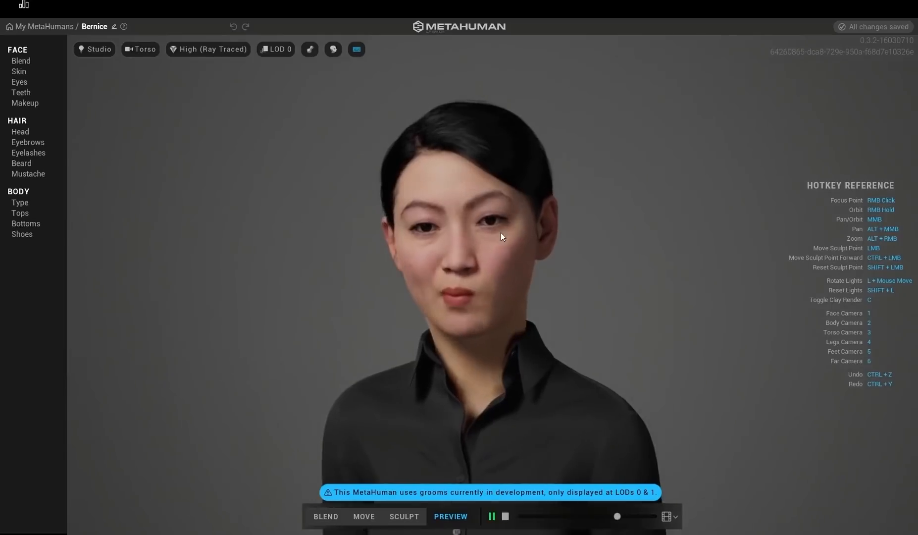
pyautogui.scroll(4, 505, 241)
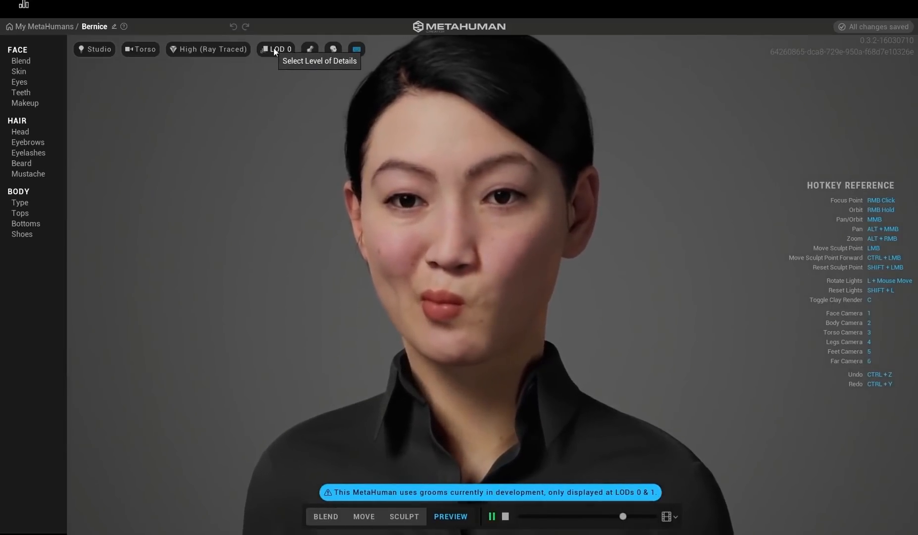
# - Preview the character at LOD 7 and switch back to LOD 0
pyautogui.click(275, 49)
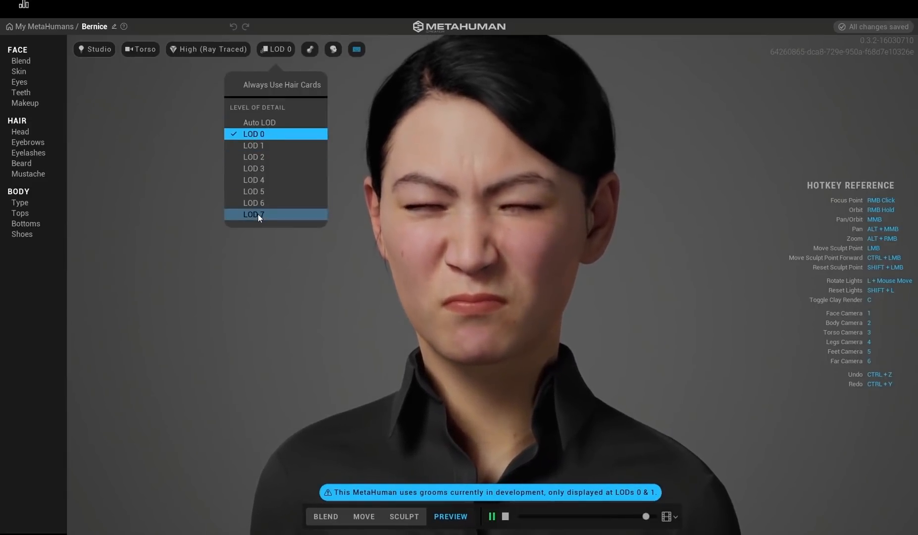
pyautogui.click(258, 214)
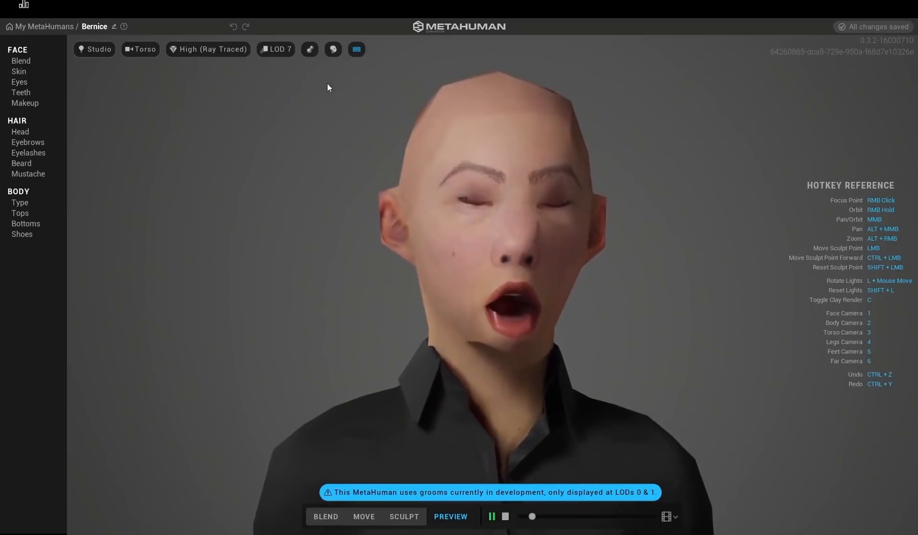
pyautogui.click(273, 49)
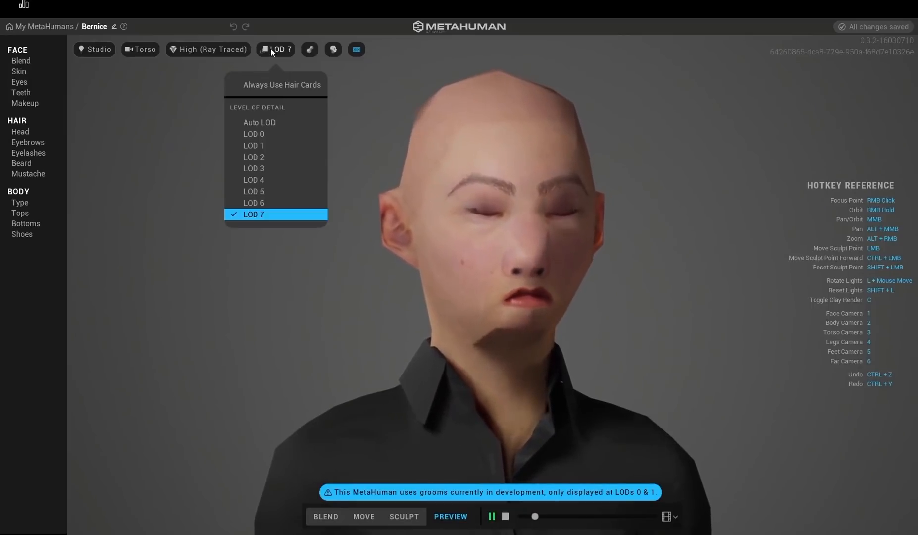
pyautogui.click(243, 134)
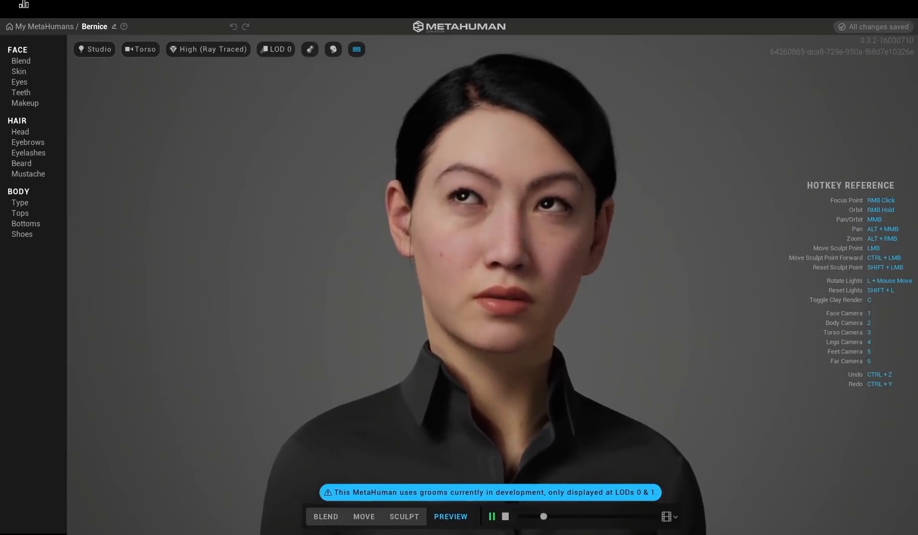
# - Preview the character with the clay material and with the hair hidden, restoring the normal display after each
pyautogui.click(304, 53)
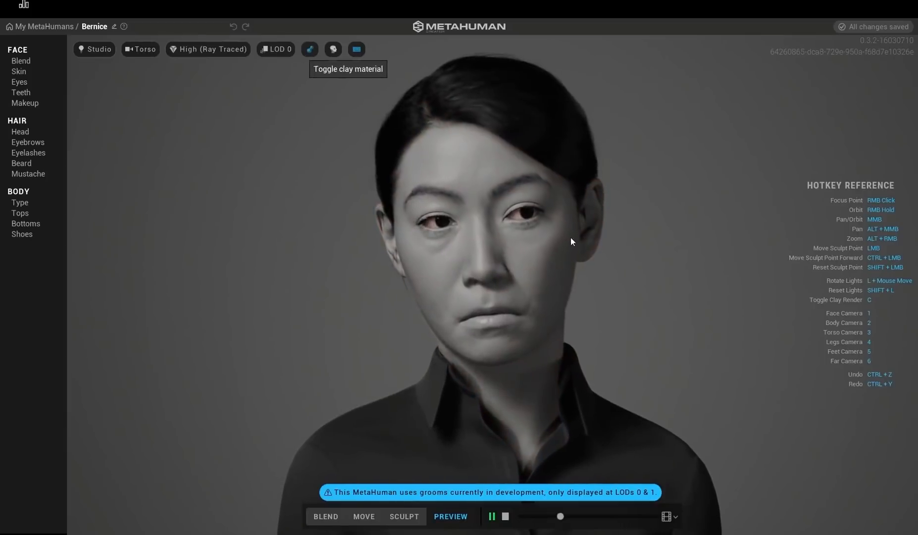
pyautogui.click(313, 51)
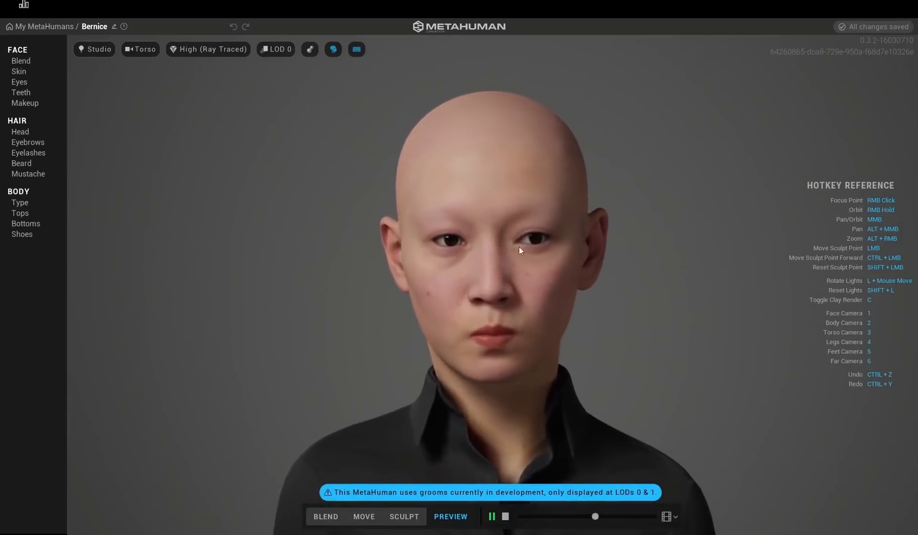
pyautogui.click(335, 50)
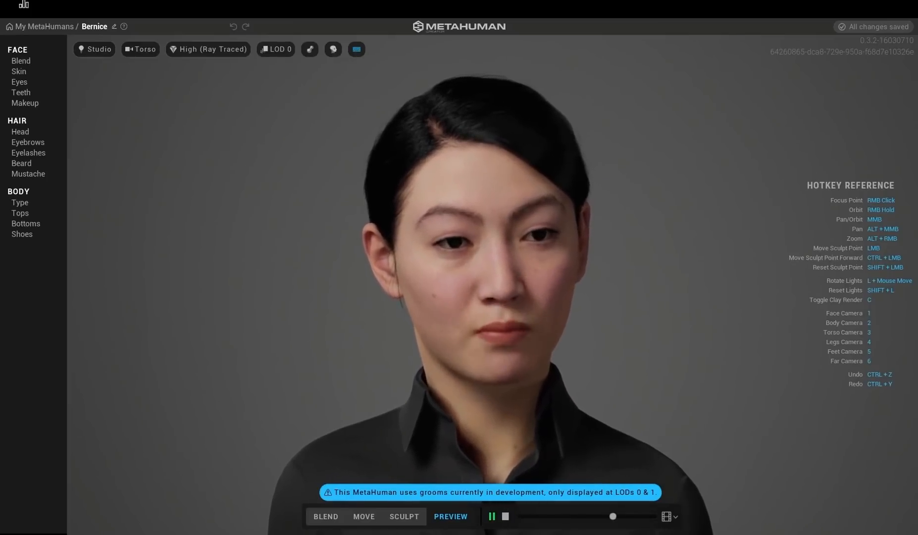
# - Stop the animation and fill the three face Blend slots with the Ada, Bes and Danielle presets
pyautogui.click(20, 61)
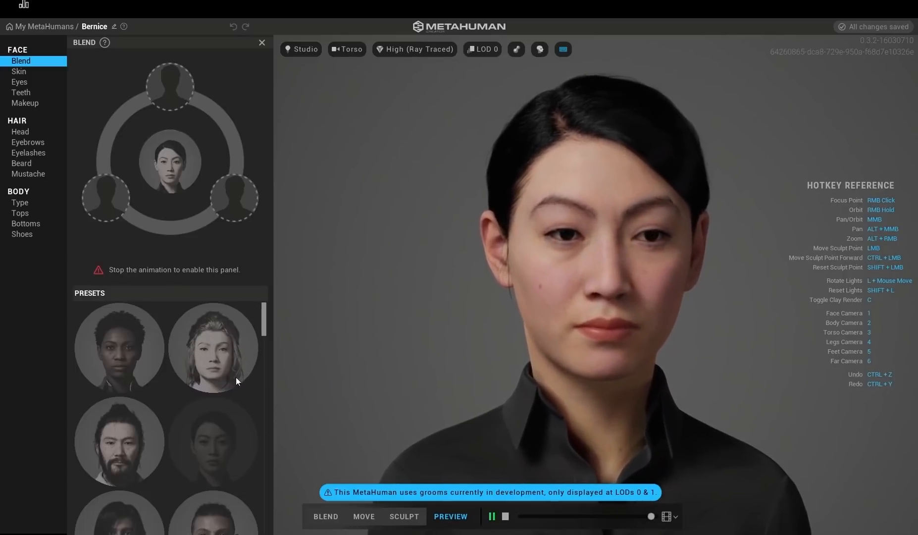
pyautogui.click(505, 516)
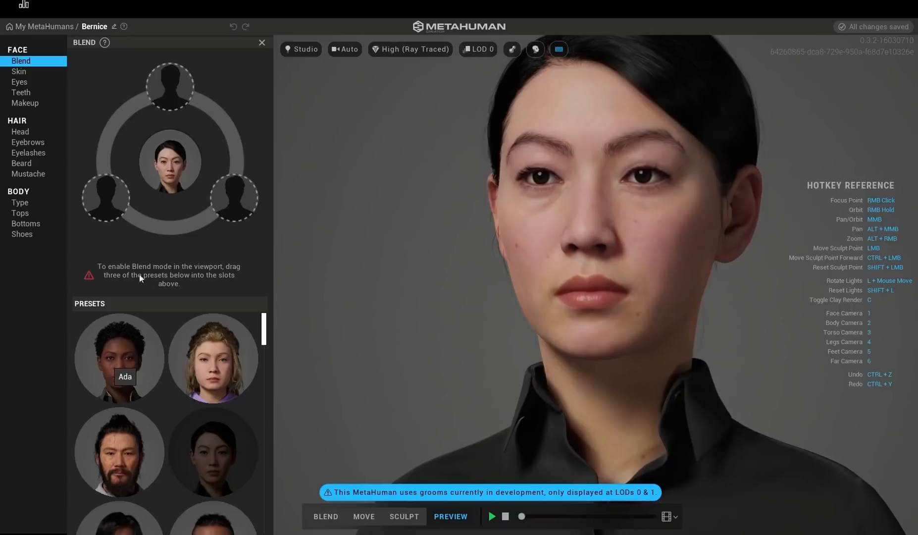
pyautogui.moveTo(139, 277); pyautogui.dragTo(107, 200)
pyautogui.scroll(-1, 167, 438)
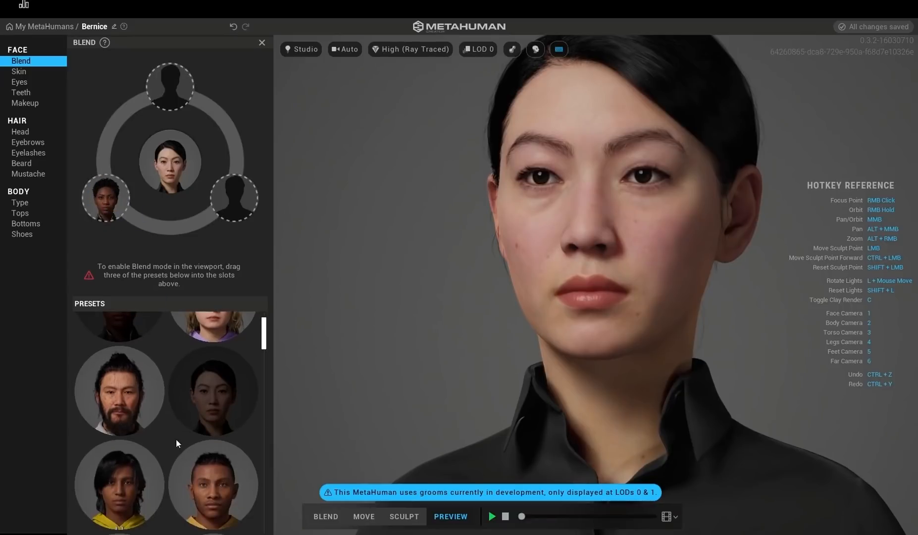
pyautogui.scroll(-1, 179, 438)
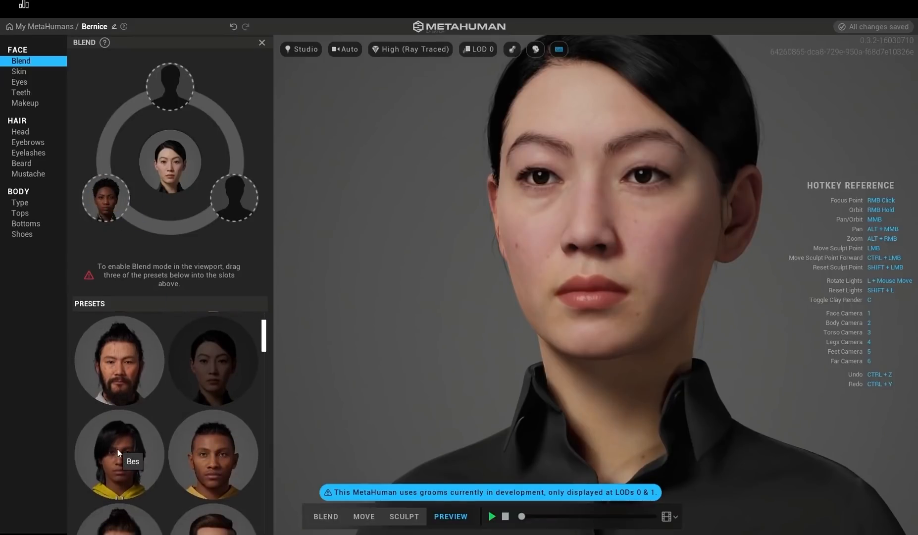
pyautogui.moveTo(118, 449); pyautogui.dragTo(236, 197)
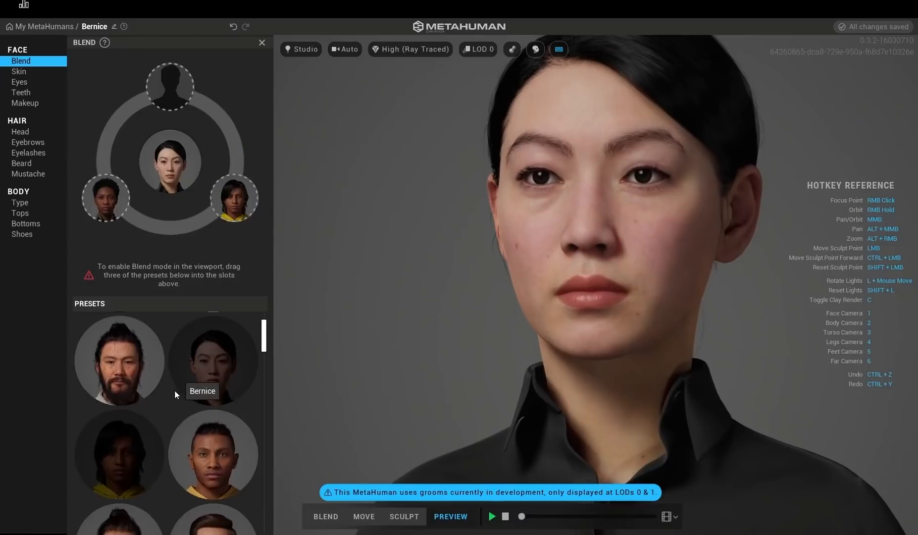
pyautogui.scroll(-5, 175, 390)
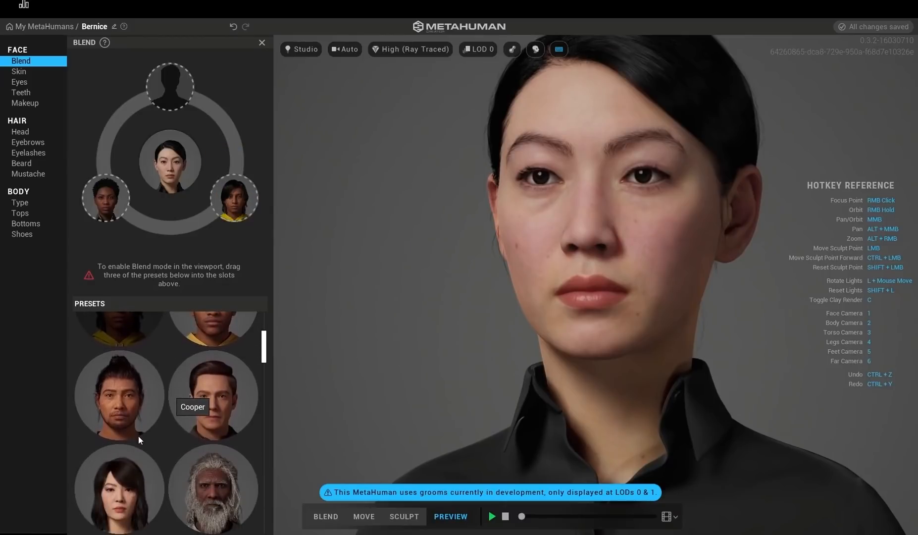
pyautogui.scroll(-1, 138, 439)
pyautogui.scroll(-1, 152, 435)
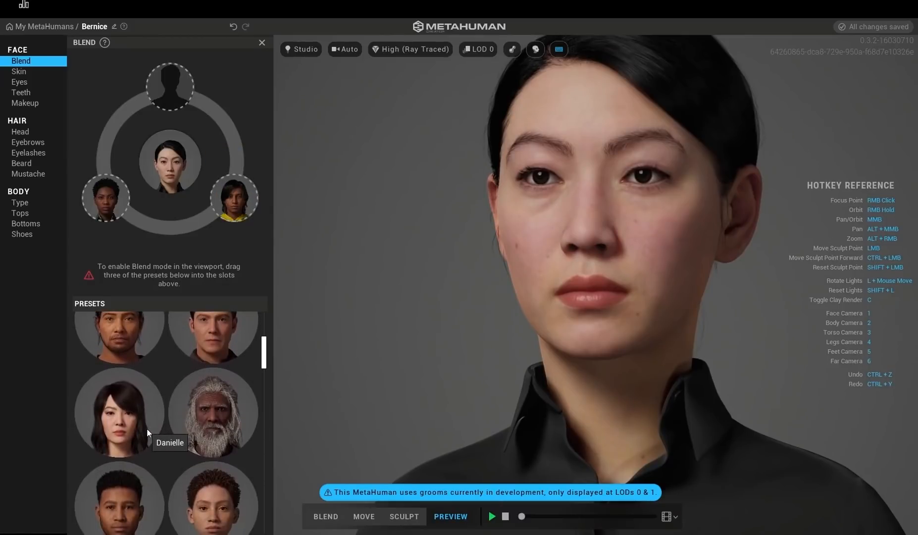
pyautogui.moveTo(147, 428)
pyautogui.mouseDown()
pyautogui.moveTo(195, 177)
pyautogui.moveTo(170, 91)
pyautogui.moveTo(171, 112)
pyautogui.mouseUp()
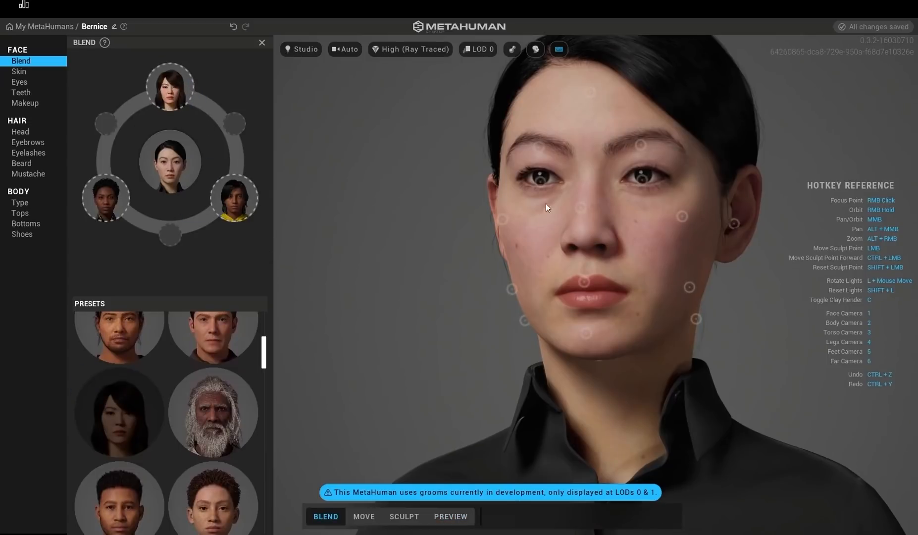
# - Try blending the brow, upper lip and jaw regions with the slotted presets and check the face from several angles
pyautogui.moveTo(453, 254); pyautogui.dragTo(572, 179, button='middle')
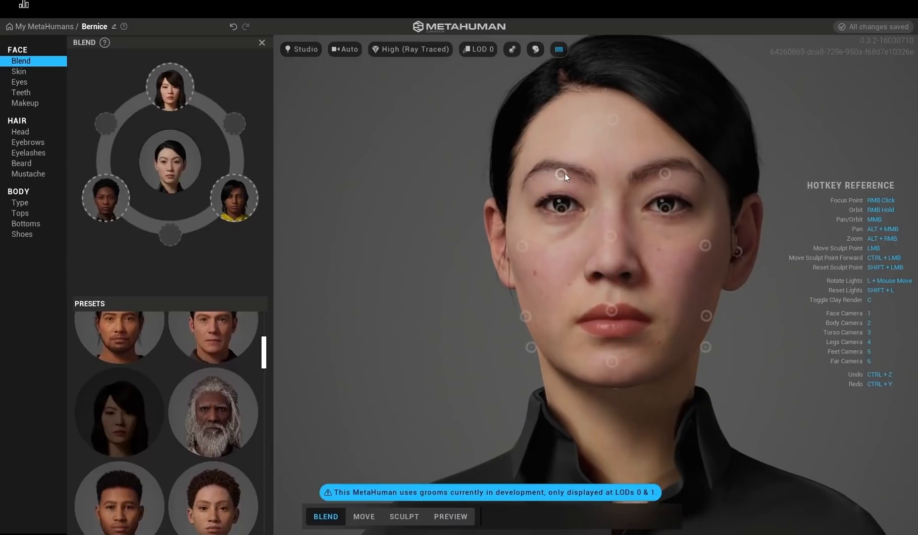
pyautogui.moveTo(565, 174)
pyautogui.mouseDown()
pyautogui.moveTo(478, 227)
pyautogui.moveTo(531, 187)
pyautogui.moveTo(474, 219)
pyautogui.moveTo(539, 185)
pyautogui.moveTo(505, 195)
pyautogui.moveTo(469, 232)
pyautogui.moveTo(107, 202)
pyautogui.mouseUp()
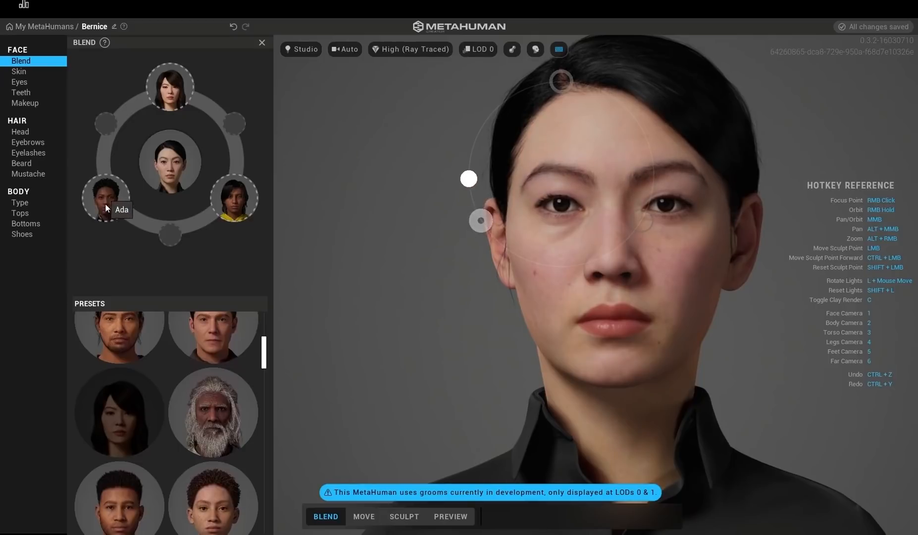
pyautogui.moveTo(477, 224)
pyautogui.mouseDown()
pyautogui.moveTo(643, 225)
pyautogui.moveTo(589, 190)
pyautogui.moveTo(563, 82)
pyautogui.moveTo(549, 128)
pyautogui.moveTo(487, 208)
pyautogui.mouseUp()
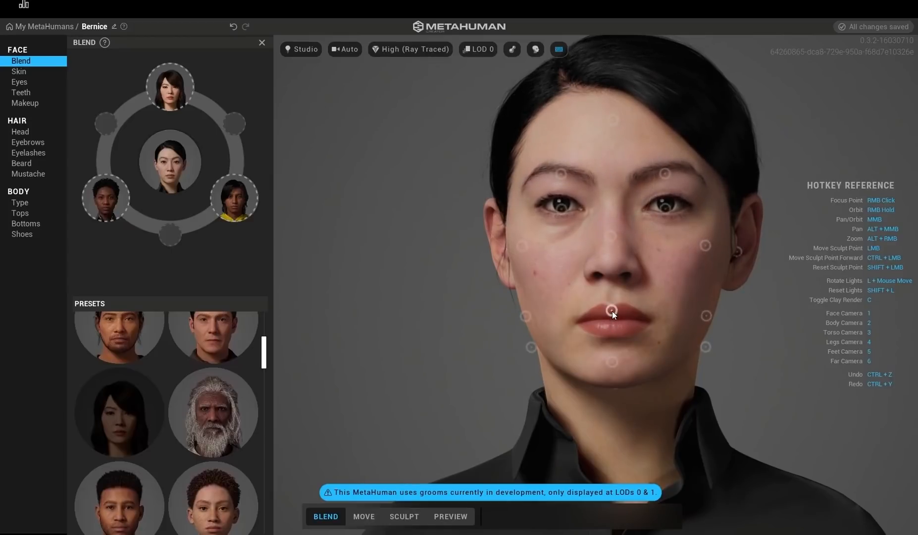
pyautogui.moveTo(612, 311); pyautogui.dragTo(610, 314)
pyautogui.moveTo(536, 357)
pyautogui.mouseDown()
pyautogui.moveTo(674, 353)
pyautogui.moveTo(694, 362)
pyautogui.moveTo(609, 254)
pyautogui.moveTo(612, 232)
pyautogui.moveTo(612, 313)
pyautogui.mouseUp()
pyautogui.moveTo(543, 272); pyautogui.dragTo(619, 270, button='right')
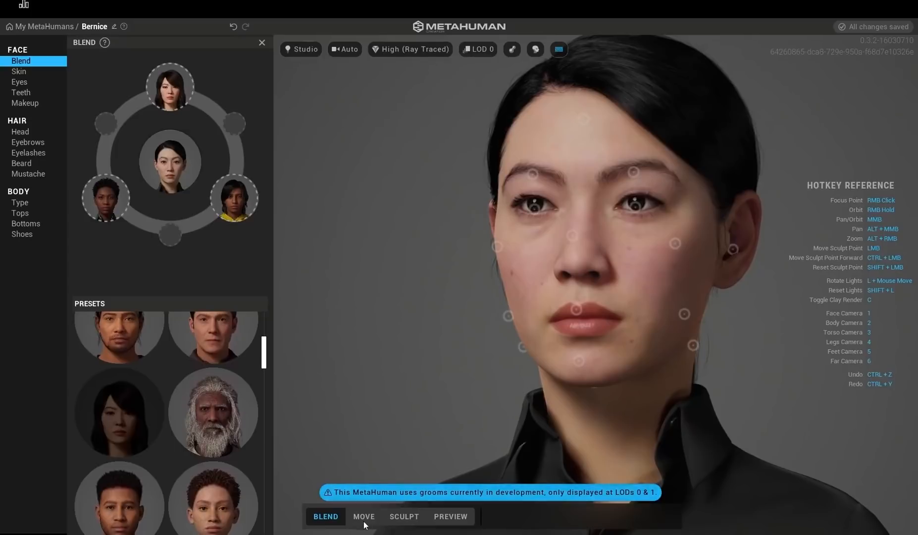
pyautogui.moveTo(449, 353); pyautogui.dragTo(411, 432, button='right')
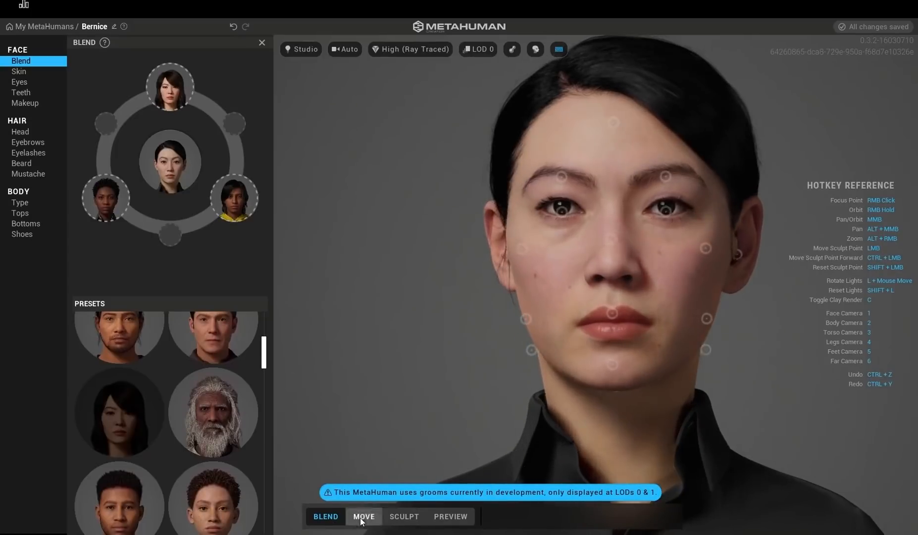
# - Switch to Move mode and adjust the ears, mouth and nose using their facial guide curves
pyautogui.click(354, 524)
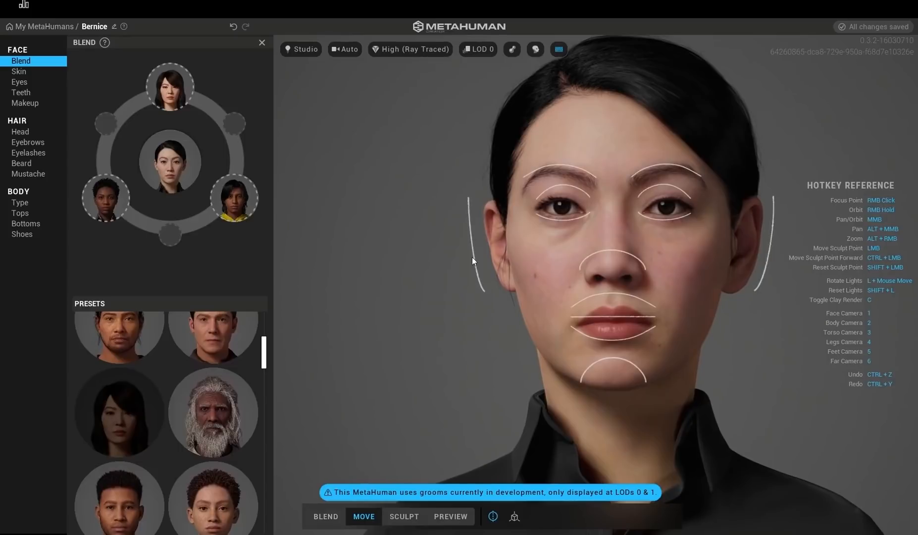
pyautogui.click(473, 246)
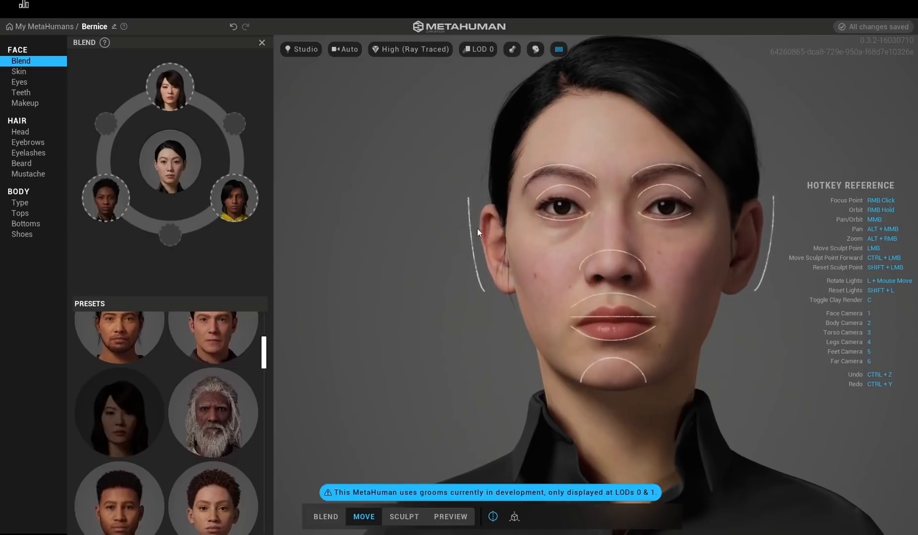
pyautogui.moveTo(606, 307)
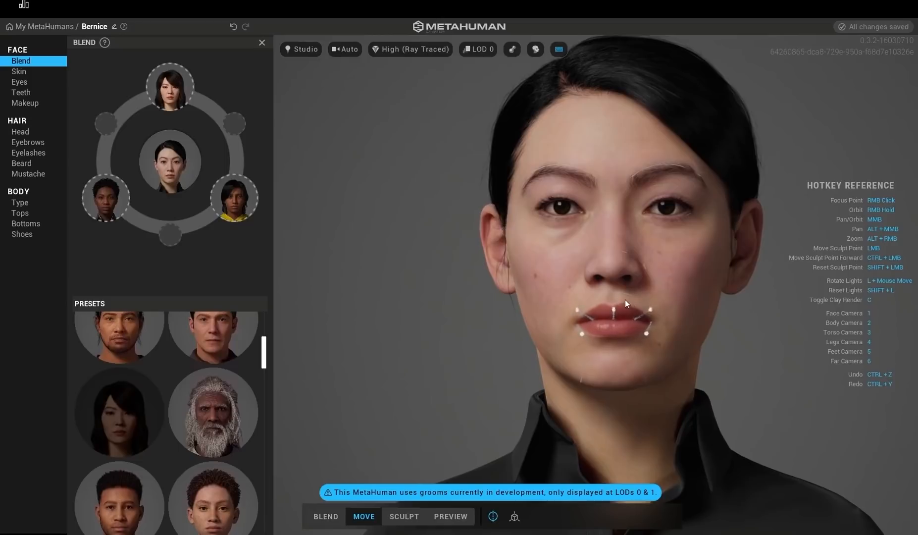
pyautogui.moveTo(625, 300)
pyautogui.mouseDown()
pyautogui.moveTo(652, 324)
pyautogui.moveTo(619, 300)
pyautogui.mouseUp()
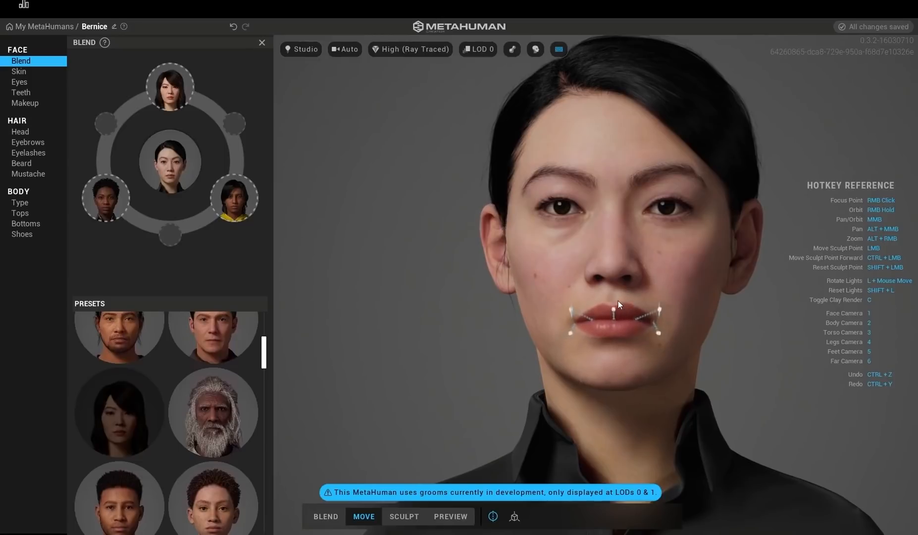
pyautogui.moveTo(637, 240)
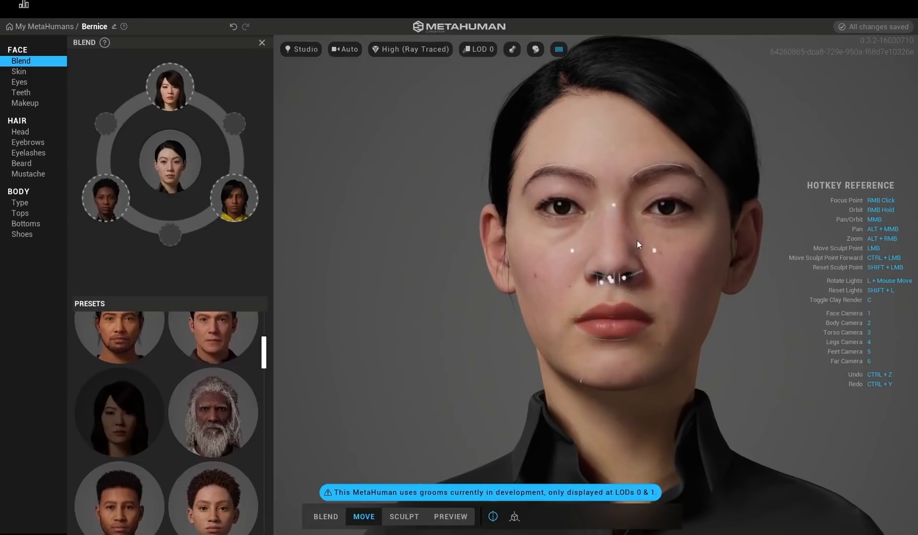
pyautogui.moveTo(637, 240)
pyautogui.mouseDown()
pyautogui.moveTo(644, 260)
pyautogui.moveTo(633, 252)
pyautogui.moveTo(642, 243)
pyautogui.mouseUp()
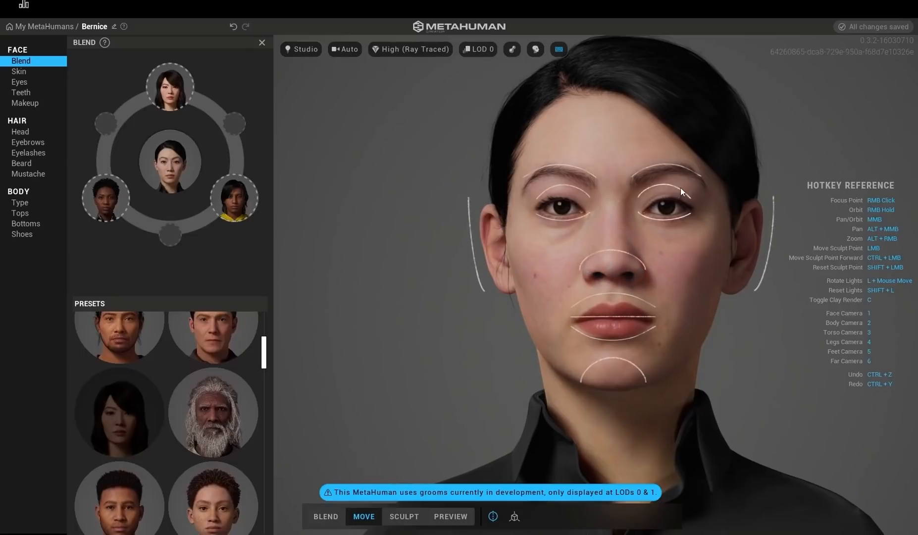
# - Move the eyes slightly outward and adjust the chin using their facial guide curves
pyautogui.moveTo(691, 198)
pyautogui.moveTo(692, 199)
pyautogui.mouseDown()
pyautogui.moveTo(730, 177)
pyautogui.moveTo(750, 187)
pyautogui.moveTo(685, 195)
pyautogui.moveTo(709, 196)
pyautogui.mouseUp()
pyautogui.moveTo(638, 381)
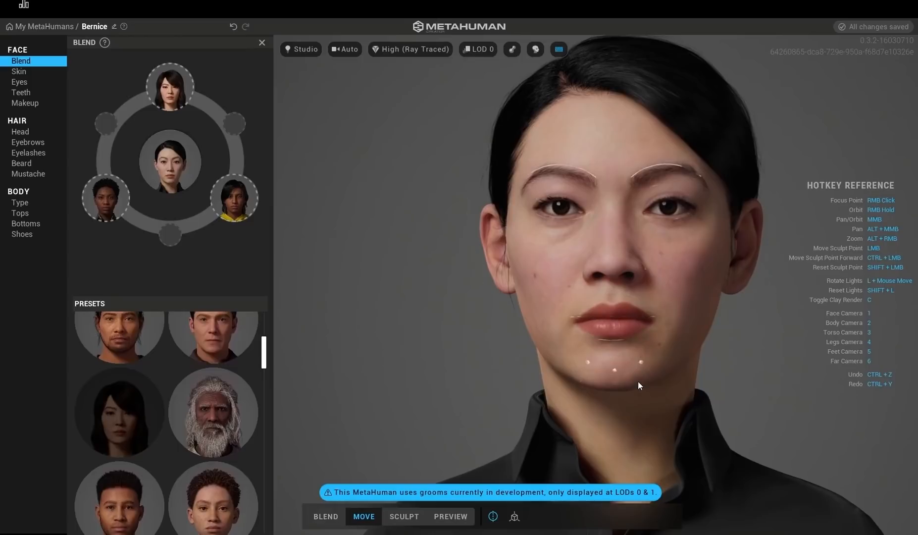
pyautogui.moveTo(638, 382); pyautogui.dragTo(634, 361)
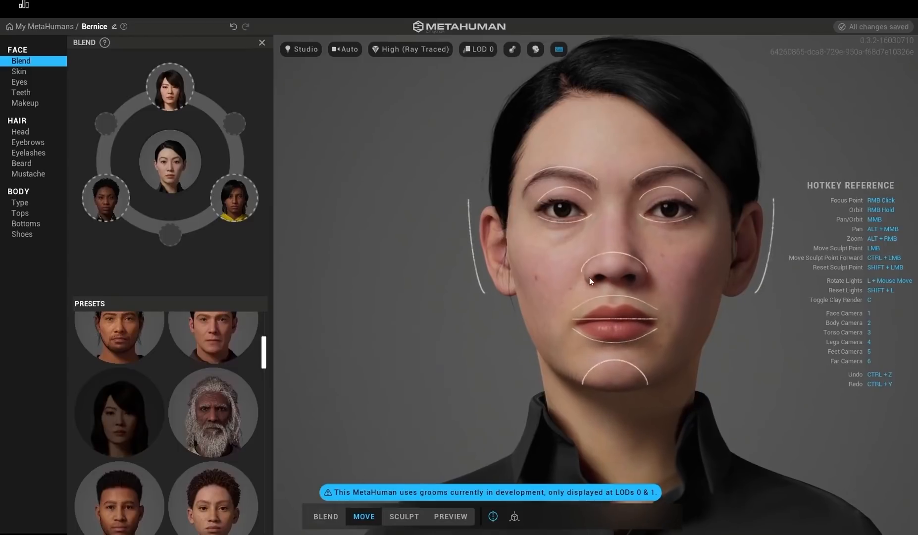
# - Switch to Sculpt mode and adjust the sculpt points around the nostrils, inner eye corners and upper eyelids
pyautogui.moveTo(590, 278); pyautogui.dragTo(504, 268, button='right')
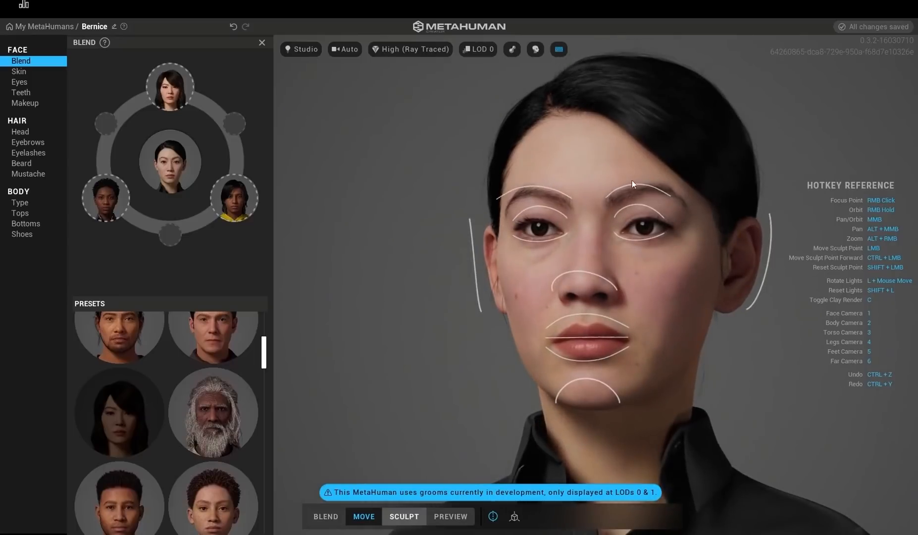
pyautogui.click(405, 518)
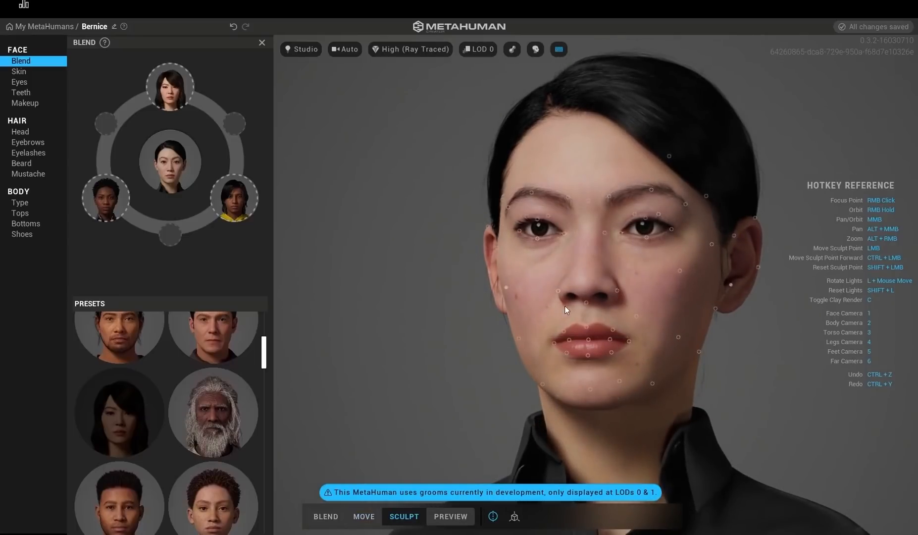
pyautogui.moveTo(564, 305); pyautogui.dragTo(565, 309, button='right')
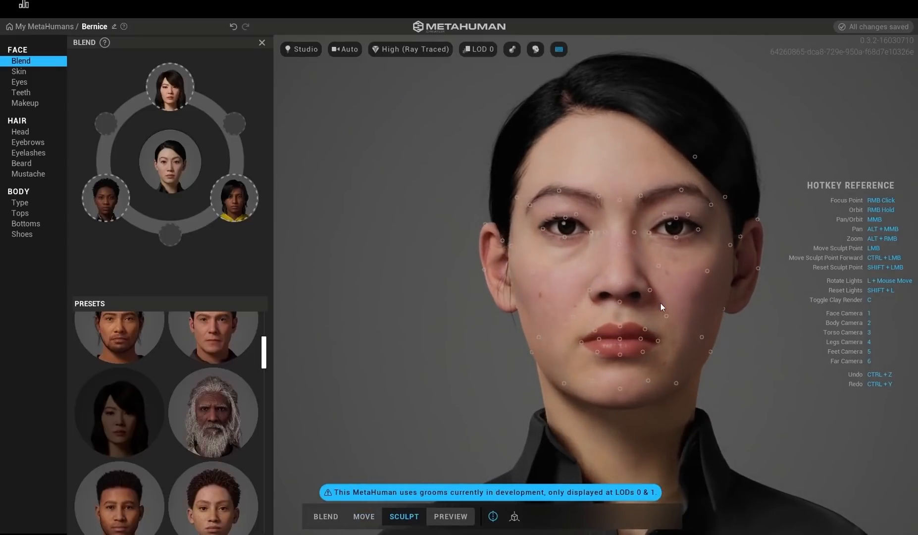
pyautogui.scroll(3, 660, 303)
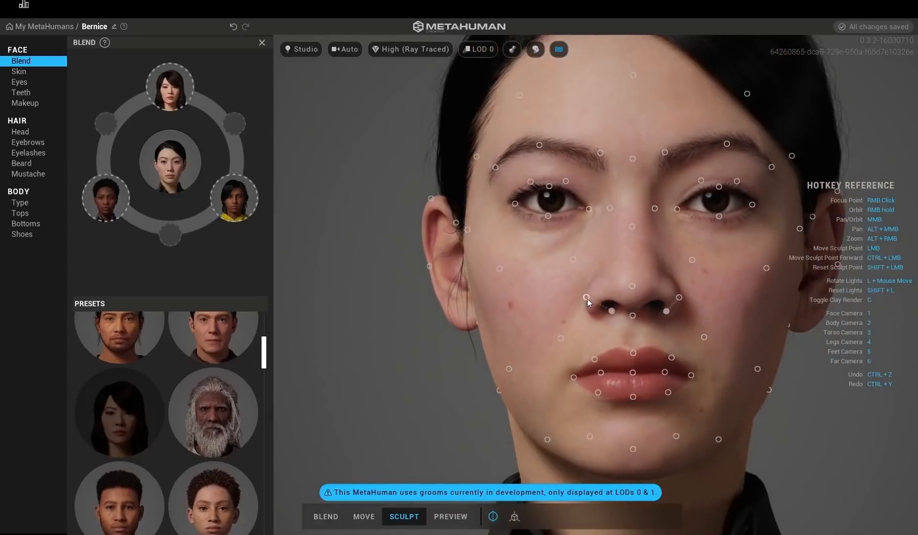
pyautogui.moveTo(587, 298)
pyautogui.mouseDown()
pyautogui.moveTo(564, 278)
pyautogui.moveTo(570, 287)
pyautogui.mouseUp()
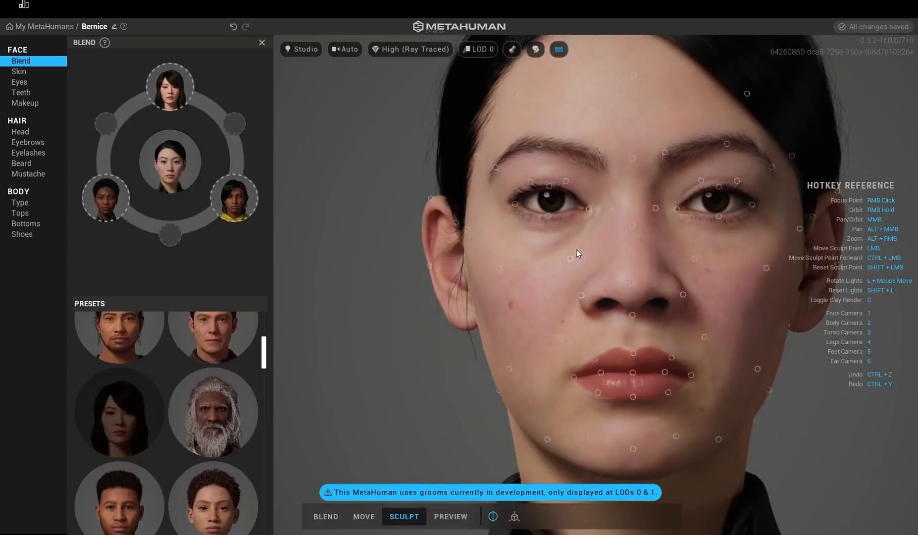
pyautogui.moveTo(589, 211); pyautogui.dragTo(602, 240)
pyautogui.moveTo(549, 179)
pyautogui.mouseDown()
pyautogui.moveTo(540, 149)
pyautogui.moveTo(509, 168)
pyautogui.moveTo(474, 142)
pyautogui.moveTo(431, 164)
pyautogui.moveTo(433, 177)
pyautogui.mouseUp()
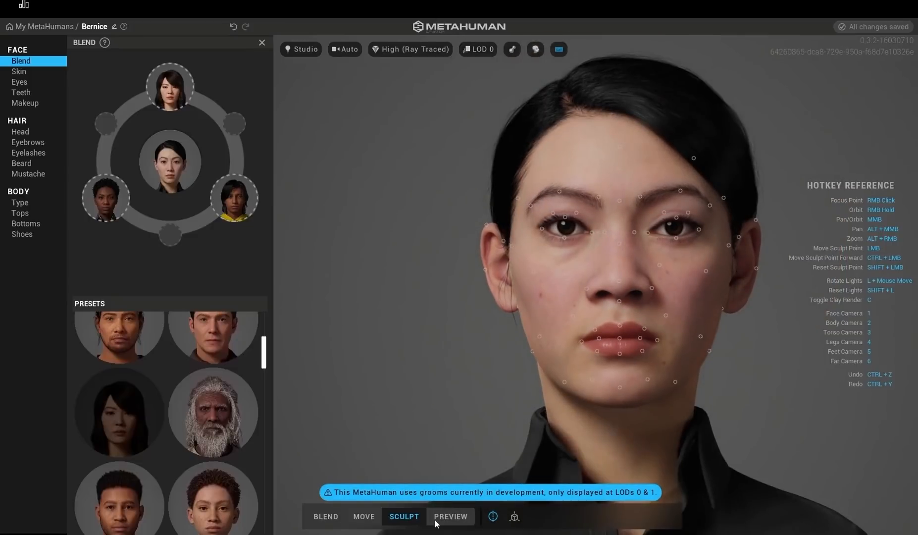
# - Switch to Preview mode and change the face's skin color to a medium brown tone
pyautogui.click(451, 517)
pyautogui.moveTo(514, 378); pyautogui.dragTo(584, 380, button='right')
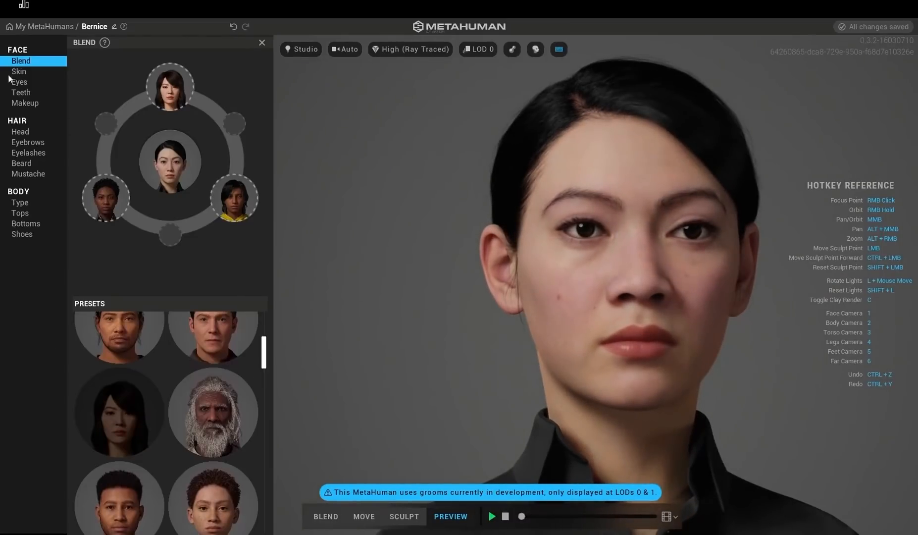
pyautogui.click(30, 70)
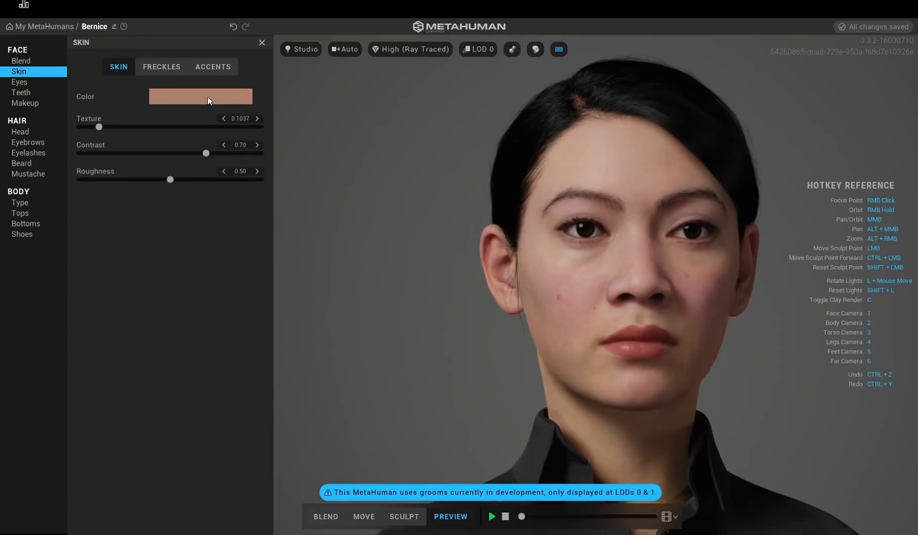
pyautogui.click(184, 106)
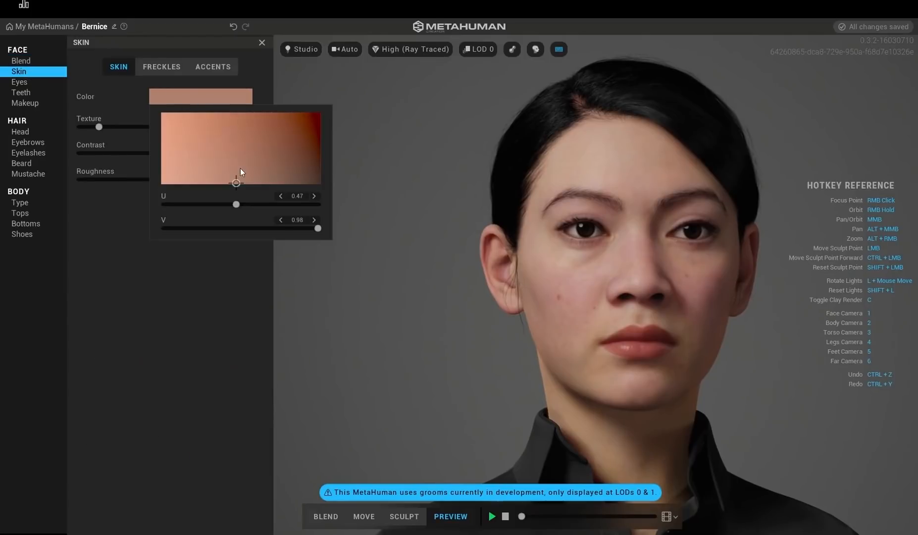
pyautogui.click(301, 157)
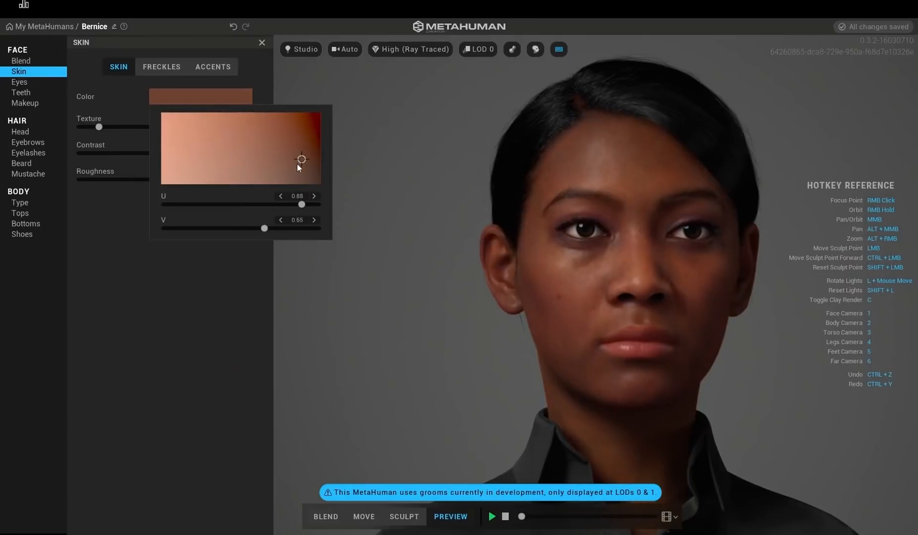
pyautogui.click(296, 164)
pyautogui.moveTo(307, 171); pyautogui.dragTo(273, 159)
pyautogui.click(127, 232)
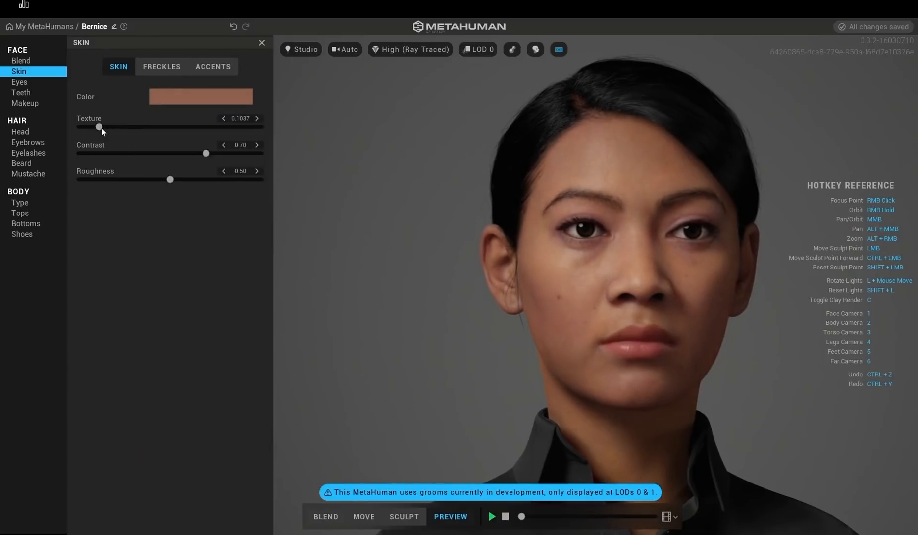
# - Set the skin Texture to 0.3856, Contrast to 0.61 and Roughness to 0.11, and inspect the face from several angles
pyautogui.moveTo(110, 128); pyautogui.dragTo(144, 127)
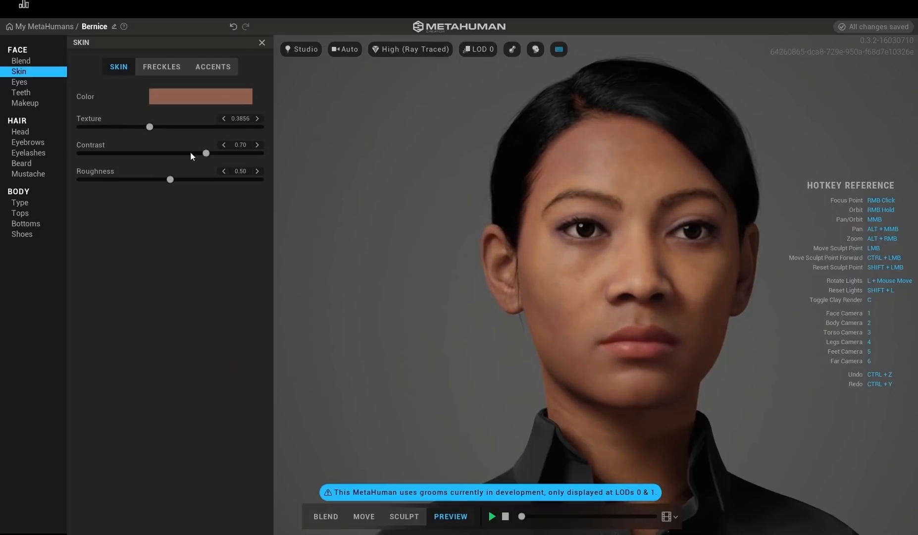
pyautogui.moveTo(112, 153); pyautogui.dragTo(180, 154)
pyautogui.moveTo(126, 180); pyautogui.dragTo(106, 181)
pyautogui.moveTo(549, 199); pyautogui.dragTo(524, 183, button='right')
pyautogui.scroll(-4, 548, 216)
pyautogui.scroll(6, 549, 230)
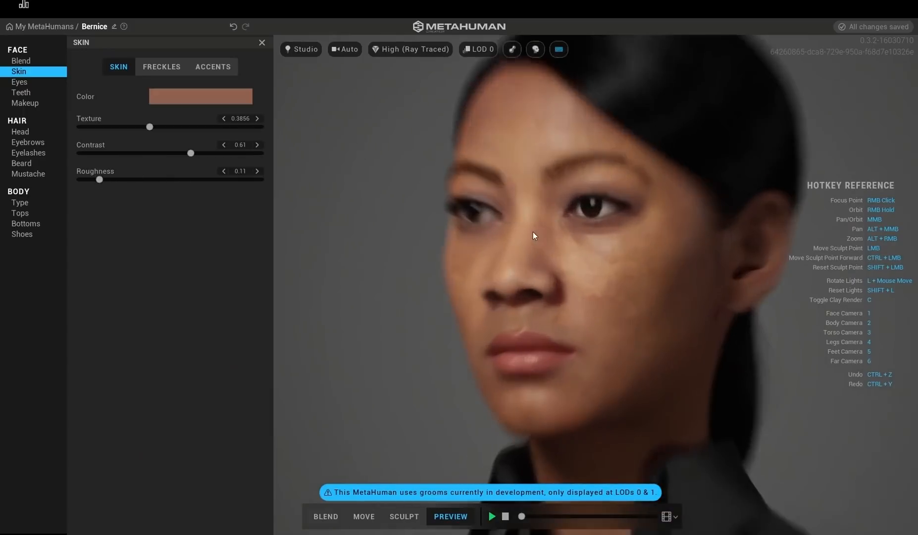
pyautogui.moveTo(533, 232); pyautogui.dragTo(644, 213, button='right')
# - Try the first freckle pattern with Density 0.70 and Strength 0.30
pyautogui.click(159, 66)
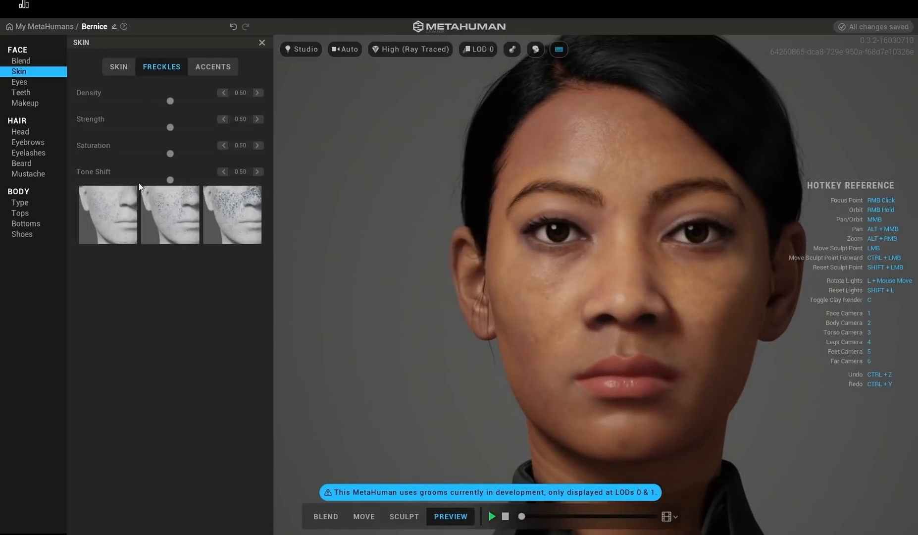
pyautogui.click(116, 211)
pyautogui.moveTo(170, 101); pyautogui.dragTo(134, 135)
pyautogui.moveTo(229, 105); pyautogui.dragTo(206, 105)
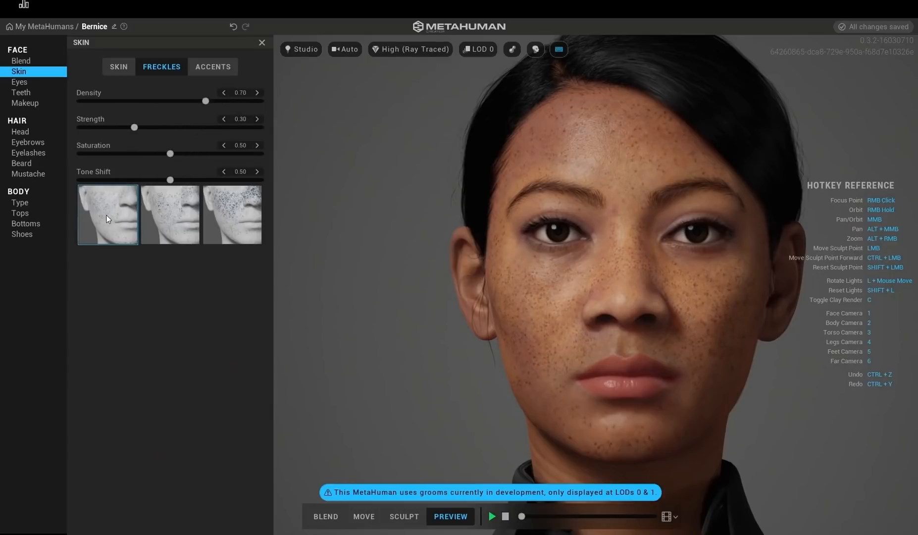
# - Try a cheek skin accent with Redness 0.68 and check the cheek from the side
pyautogui.click(210, 68)
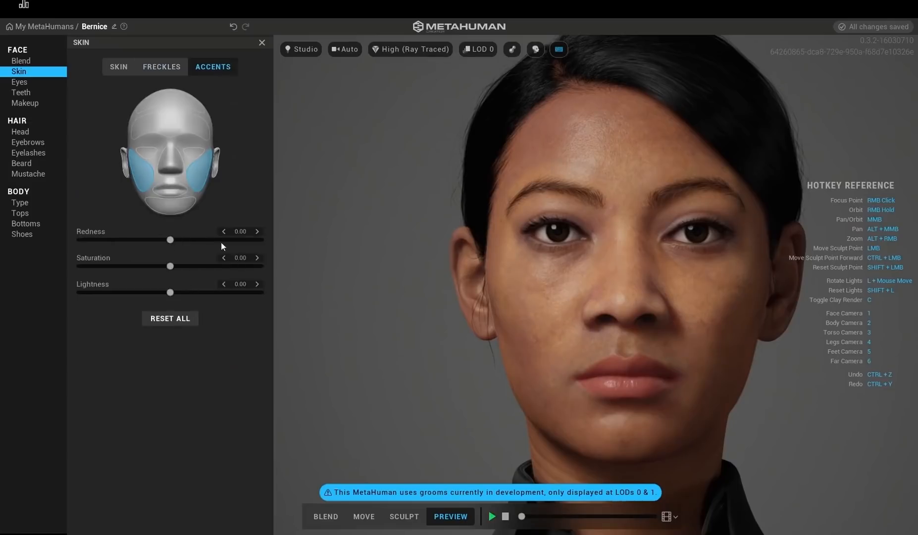
pyautogui.moveTo(221, 241)
pyautogui.mouseDown()
pyautogui.moveTo(245, 243)
pyautogui.moveTo(132, 248)
pyautogui.moveTo(232, 250)
pyautogui.moveTo(221, 252)
pyautogui.mouseUp()
pyautogui.moveTo(590, 293); pyautogui.dragTo(473, 248, button='right')
pyautogui.moveTo(636, 271); pyautogui.dragTo(577, 303, button='right')
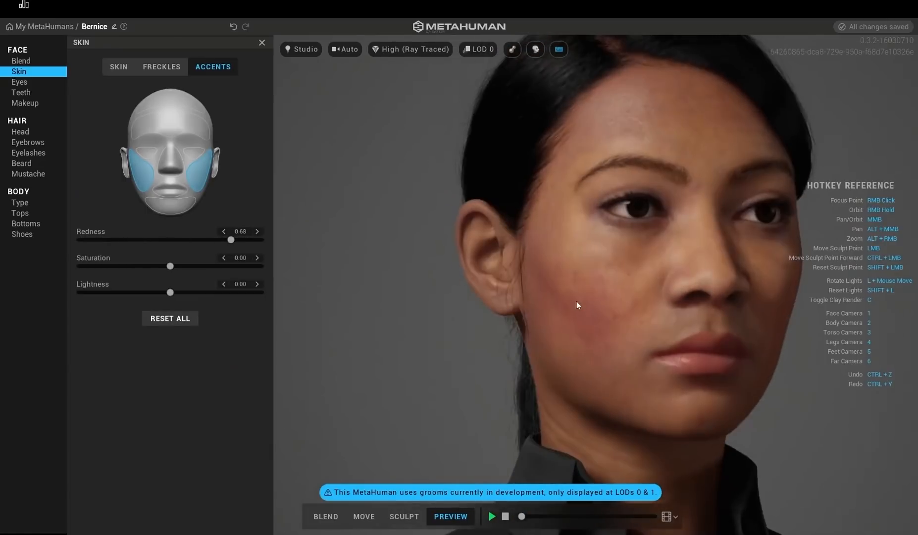
# - Try cheek accents with Redness -0.77, Saturation -0.91 and varying Lightness, and reset all skin accents
pyautogui.moveTo(235, 242); pyautogui.dragTo(88, 266)
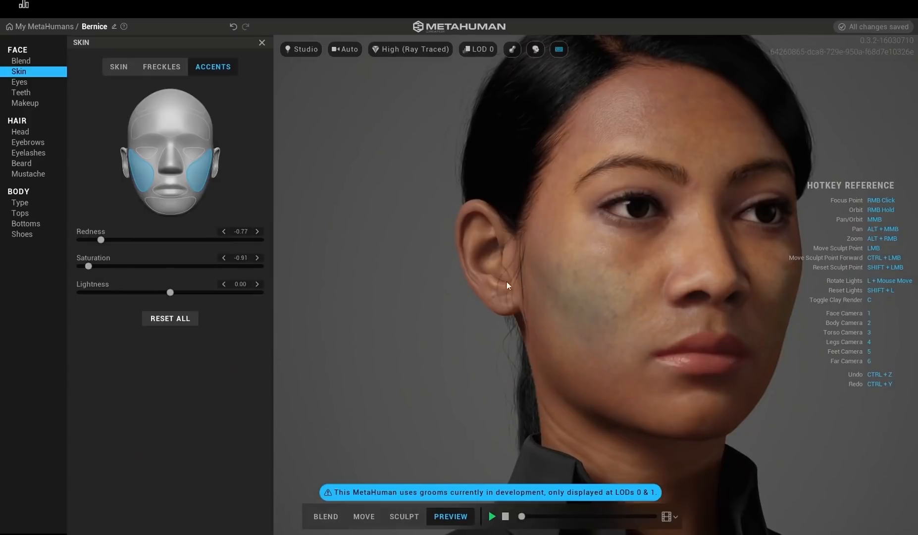
pyautogui.moveTo(507, 281); pyautogui.dragTo(580, 266, button='right')
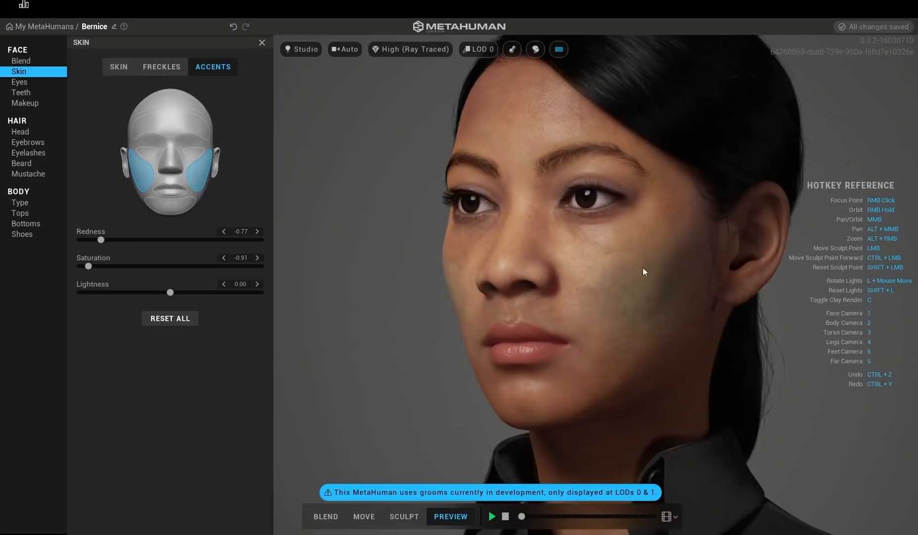
pyautogui.moveTo(643, 272); pyautogui.dragTo(546, 268, button='right')
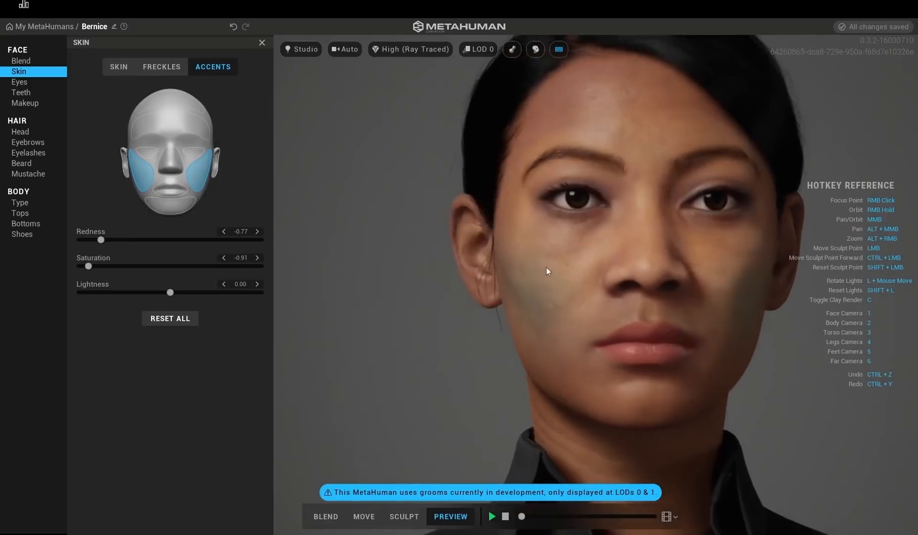
pyautogui.moveTo(169, 292); pyautogui.dragTo(193, 292)
pyautogui.moveTo(258, 293); pyautogui.dragTo(176, 309)
pyautogui.click(163, 322)
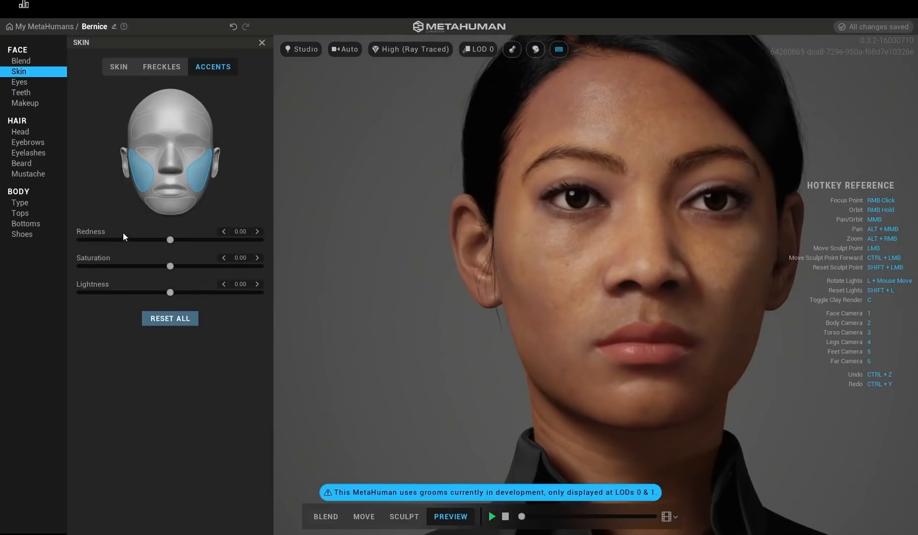
pyautogui.moveTo(525, 262); pyautogui.dragTo(484, 278, button='right')
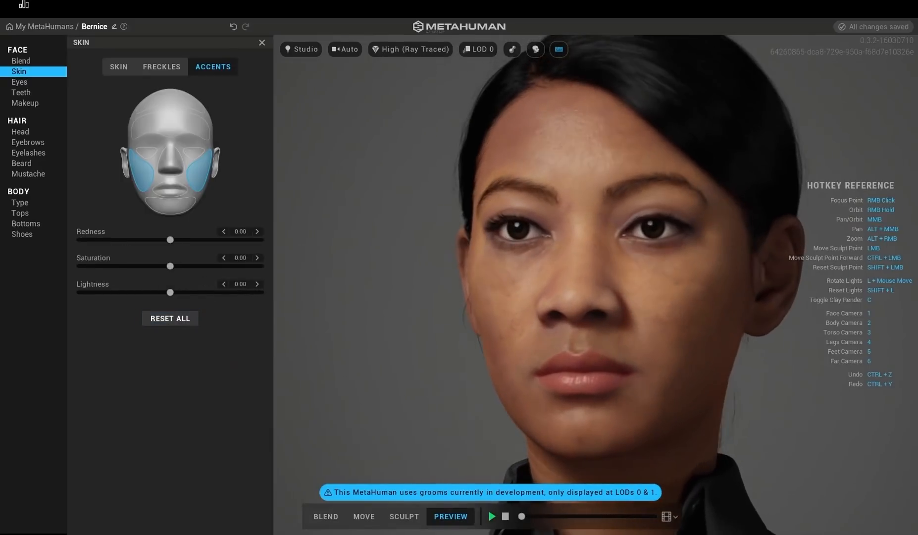
# - Apply eye Preset 011 and check the eyes from a slightly different angle
pyautogui.click(19, 81)
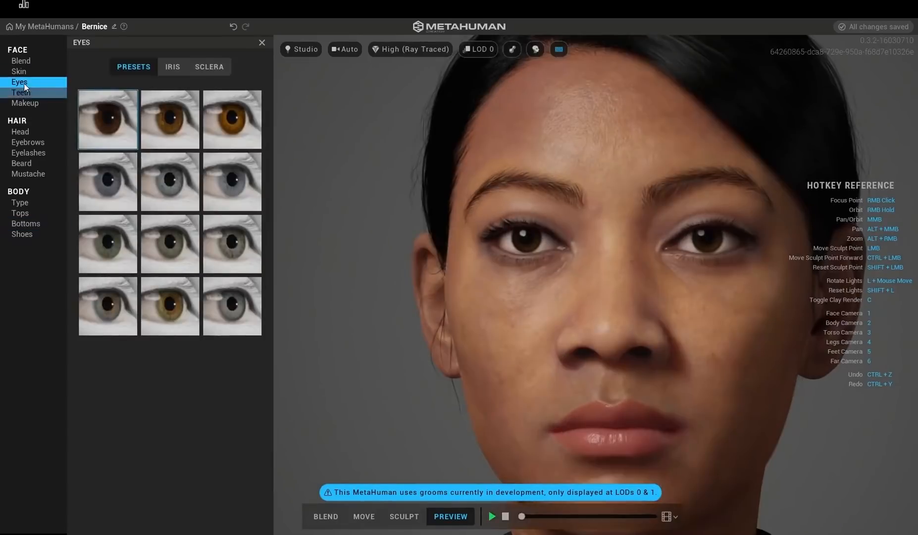
pyautogui.click(173, 303)
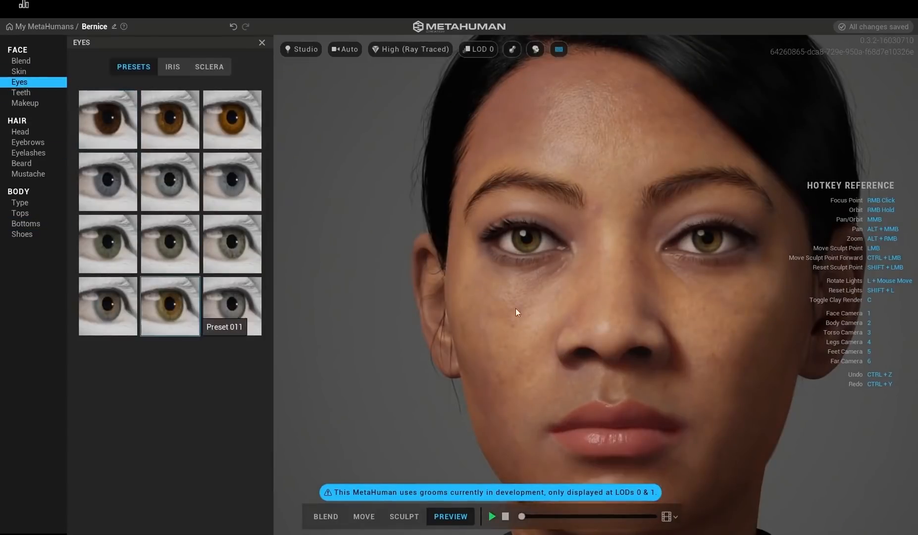
pyautogui.rightClick(559, 298)
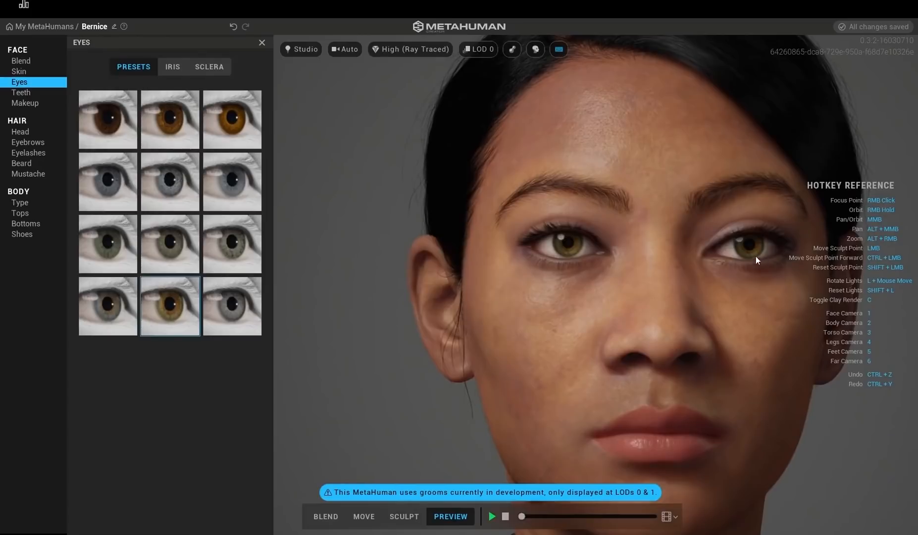
pyautogui.rightClick(654, 289)
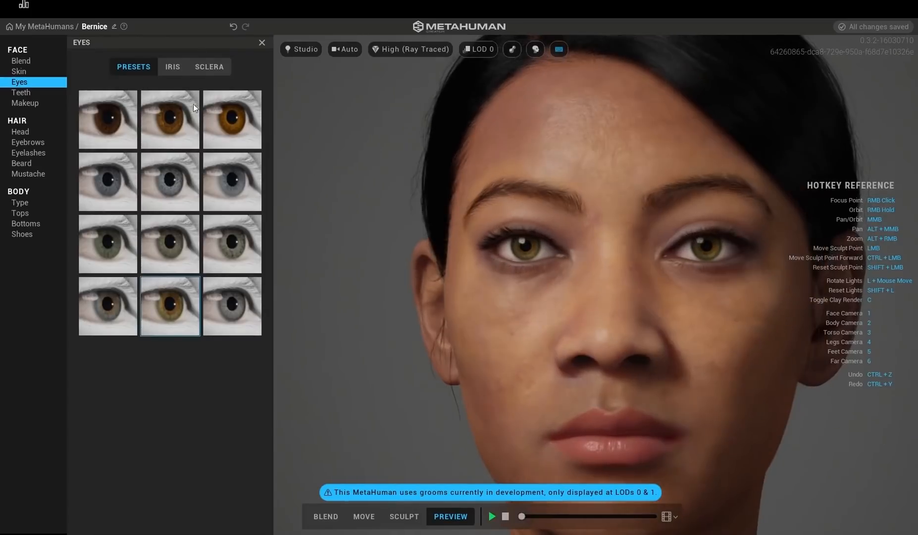
# - Open the iris settings and limit the iris editing to the left eye
pyautogui.click(172, 70)
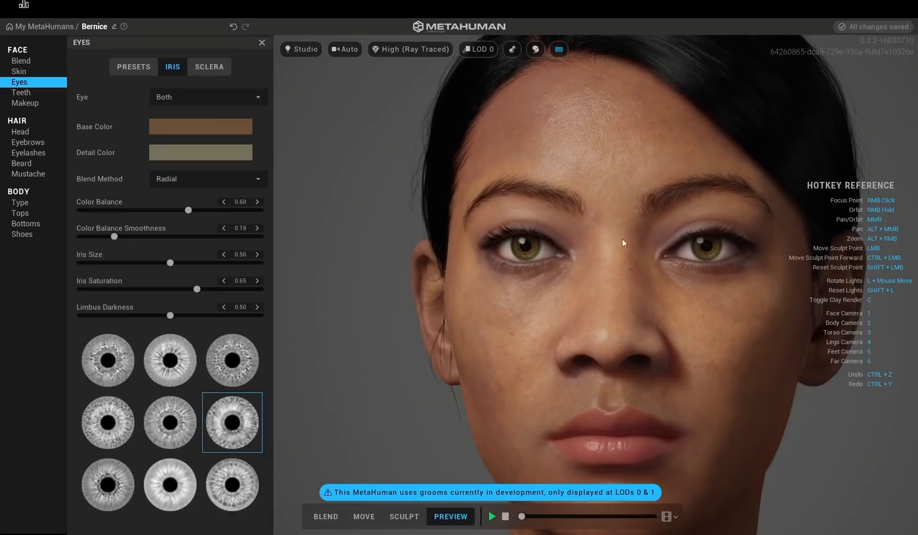
pyautogui.click(190, 129)
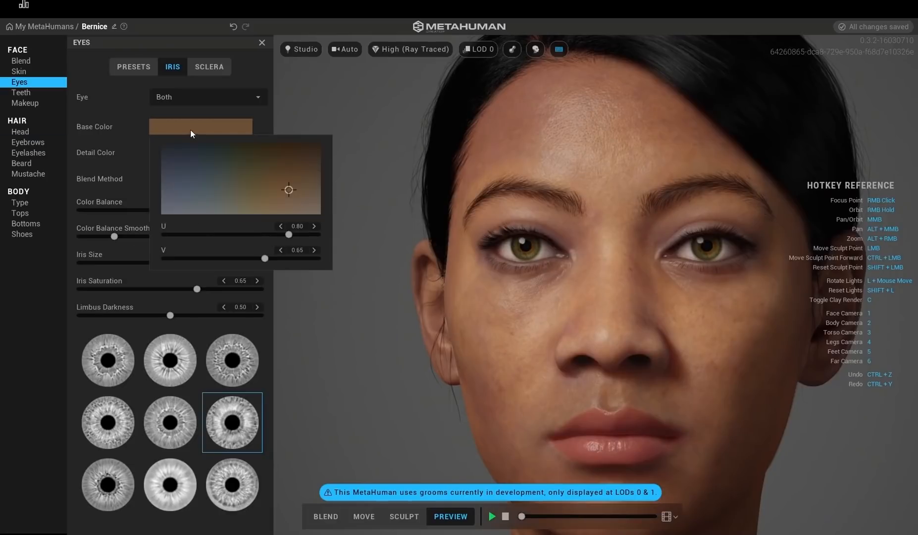
pyautogui.click(166, 94)
pyautogui.click(167, 100)
pyautogui.click(167, 99)
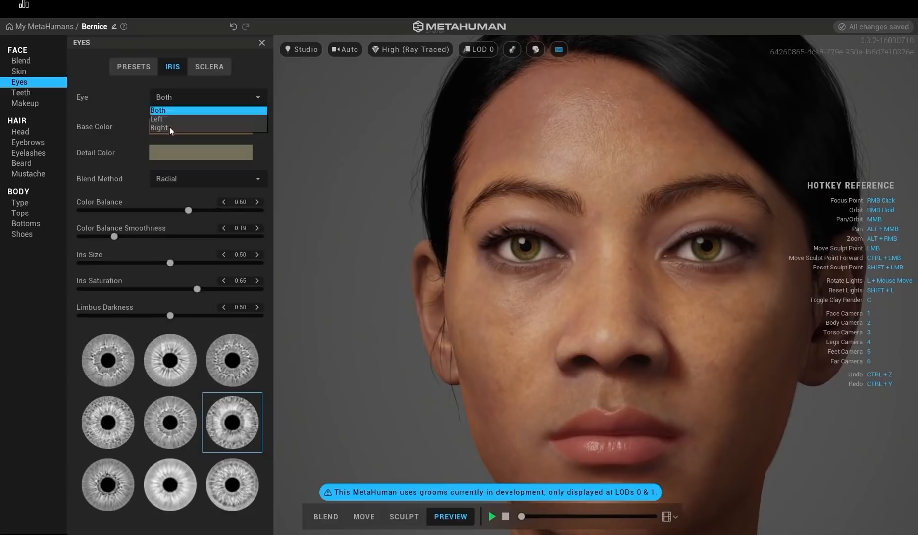
pyautogui.click(168, 120)
# - Set the left iris's base color to dark blue and its detail color to dark blue with U 0.14 and V 0.10
pyautogui.click(184, 132)
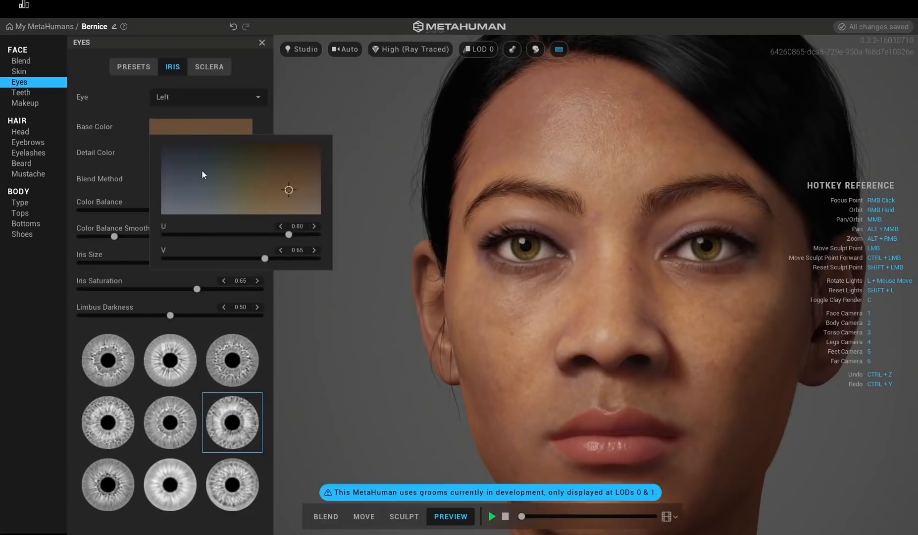
pyautogui.moveTo(202, 171); pyautogui.dragTo(182, 177)
pyautogui.click(136, 161)
pyautogui.click(219, 163)
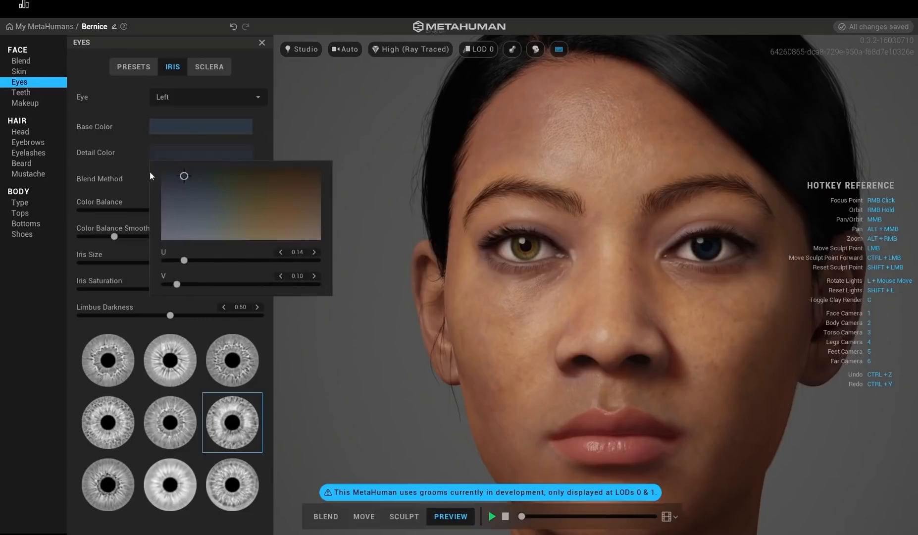
pyautogui.click(119, 171)
# - Try the Structural blend method on the left iris and return it to Radial
pyautogui.click(205, 180)
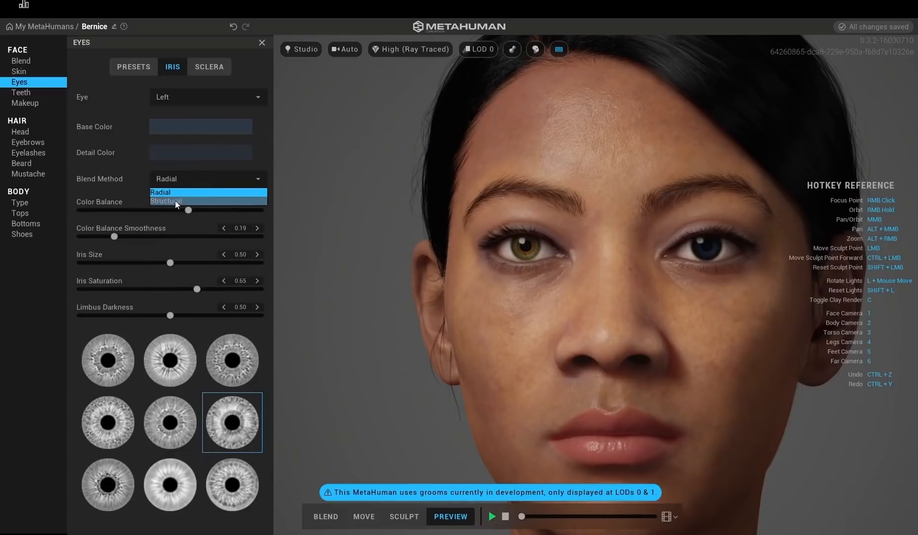
pyautogui.click(176, 200)
pyautogui.click(186, 177)
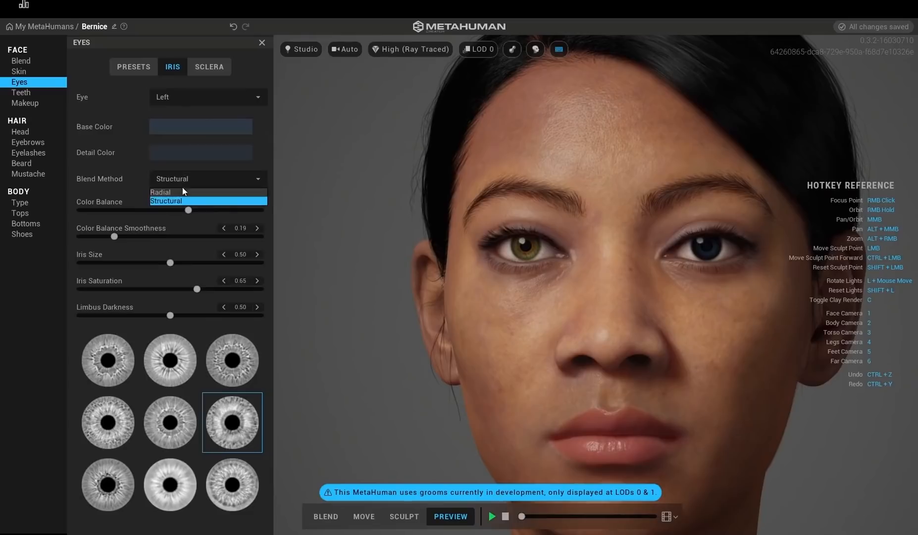
pyautogui.click(169, 193)
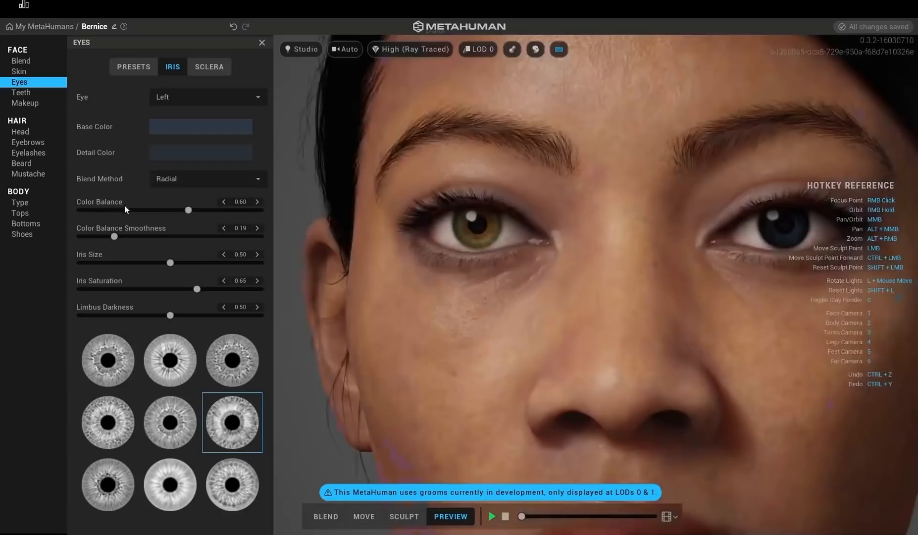
# - Set the left iris's Color Balance to 0.09
pyautogui.moveTo(189, 209); pyautogui.dragTo(88, 209)
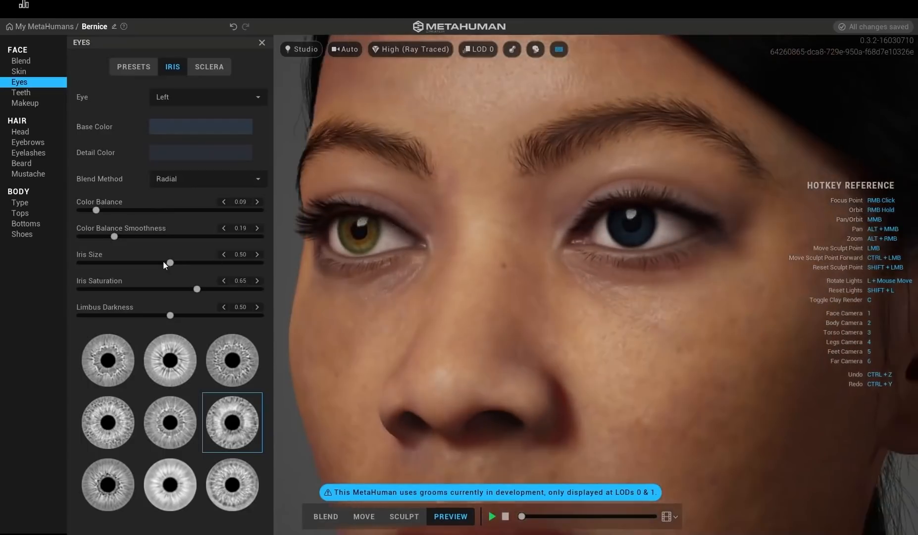
# - Set the left iris's Iris Size to 0.54 and choose the middle iris pattern in the first row
pyautogui.moveTo(130, 261); pyautogui.dragTo(189, 273)
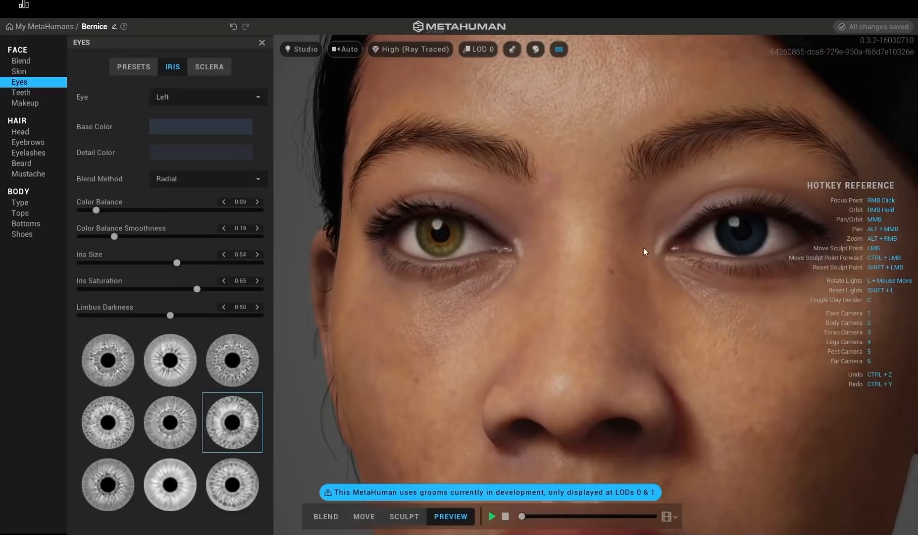
pyautogui.click(241, 362)
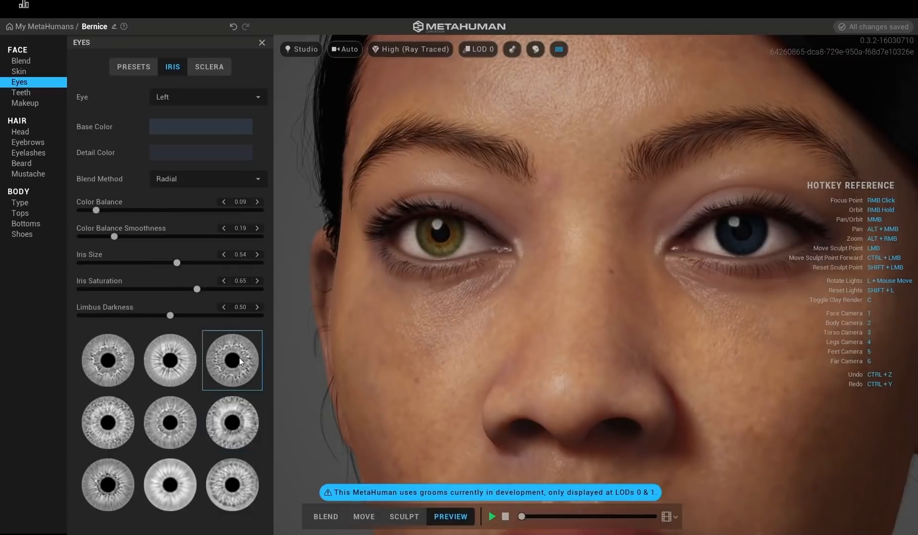
pyautogui.click(183, 367)
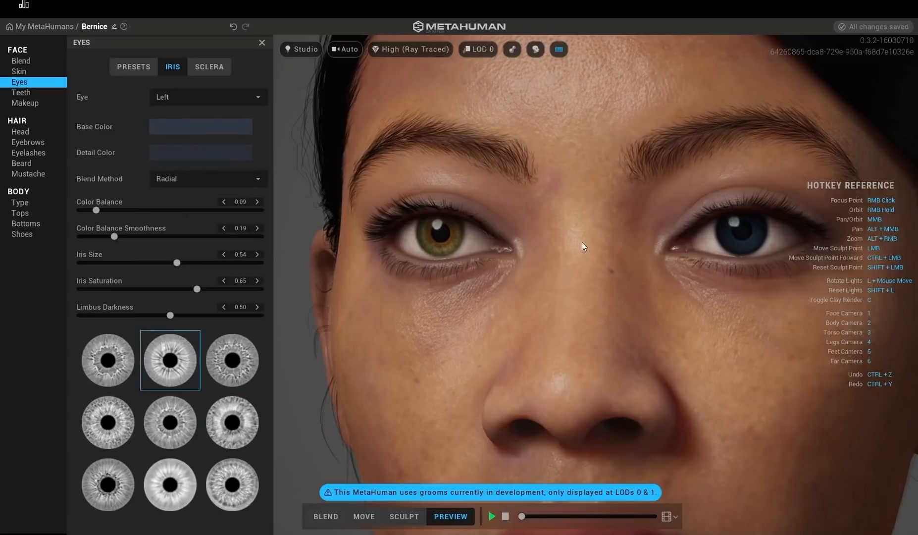
pyautogui.scroll(-2, 582, 242)
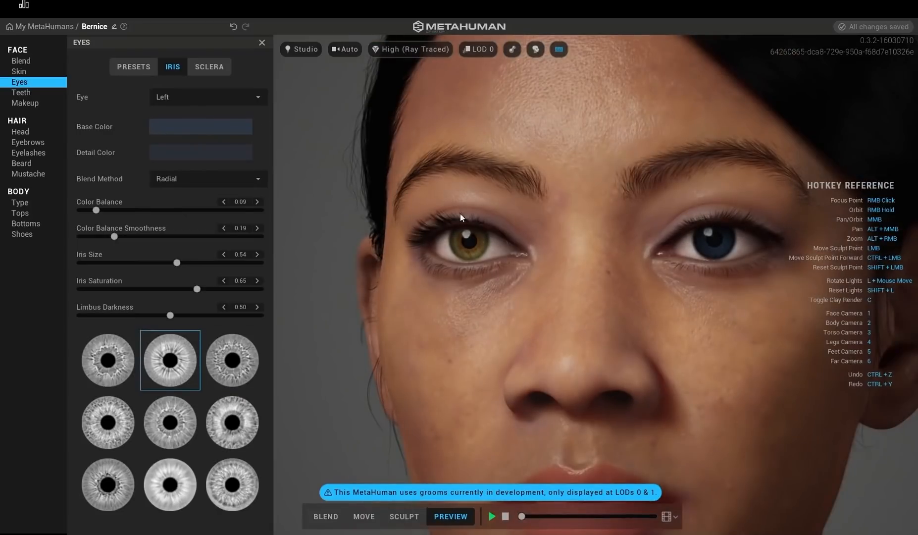
pyautogui.moveTo(626, 348); pyautogui.dragTo(655, 335, button='middle')
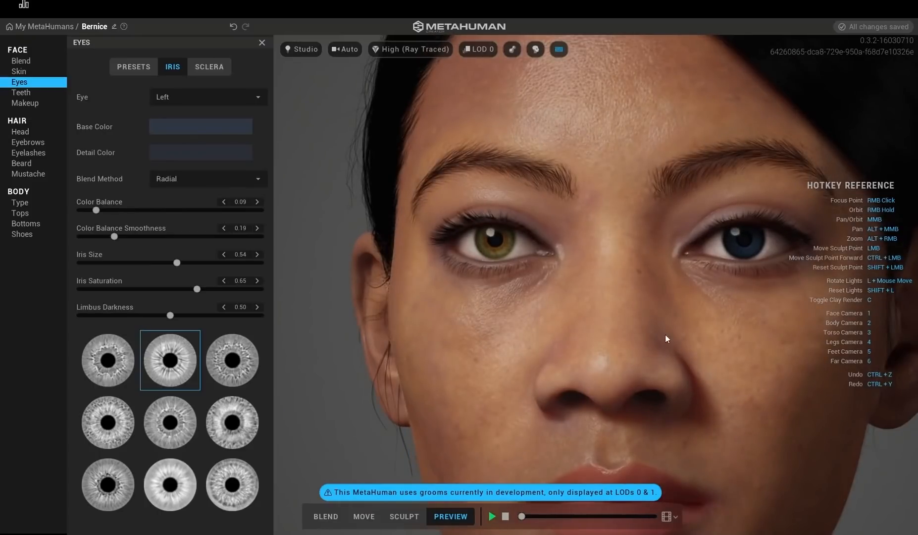
pyautogui.moveTo(698, 328); pyautogui.dragTo(664, 297, button='right')
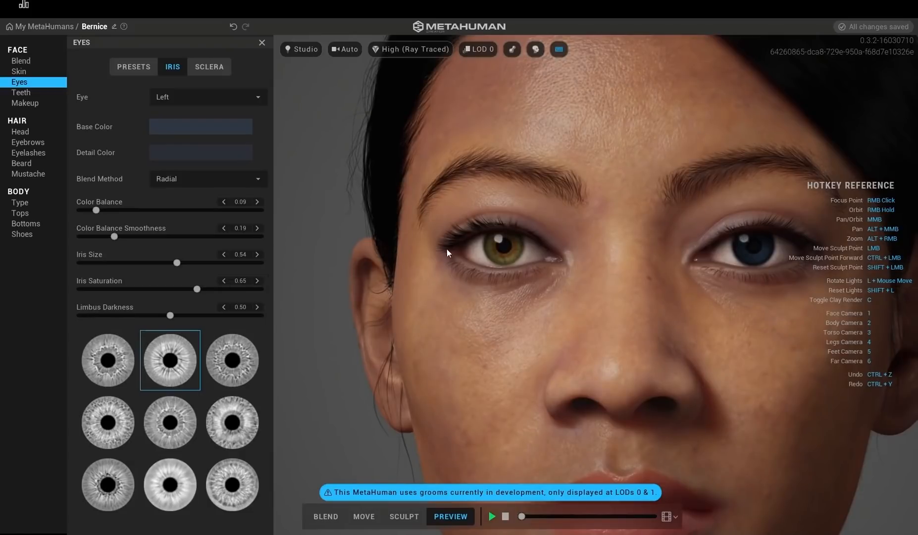
pyautogui.moveTo(446, 249); pyautogui.dragTo(382, 244, button='right')
# - Set the left eye's sclera Brightness to 0.66 and Veins Rotation to 0.42
pyautogui.click(204, 68)
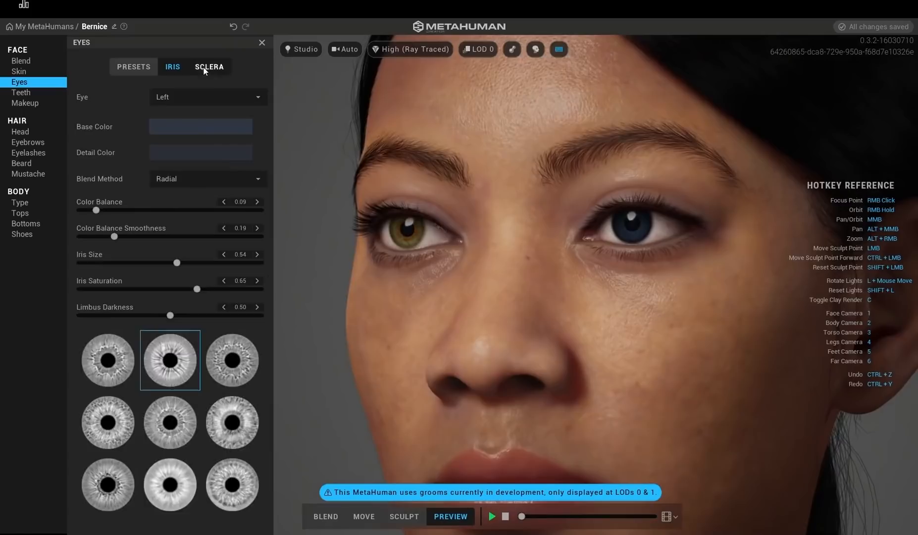
pyautogui.moveTo(228, 157); pyautogui.dragTo(199, 157)
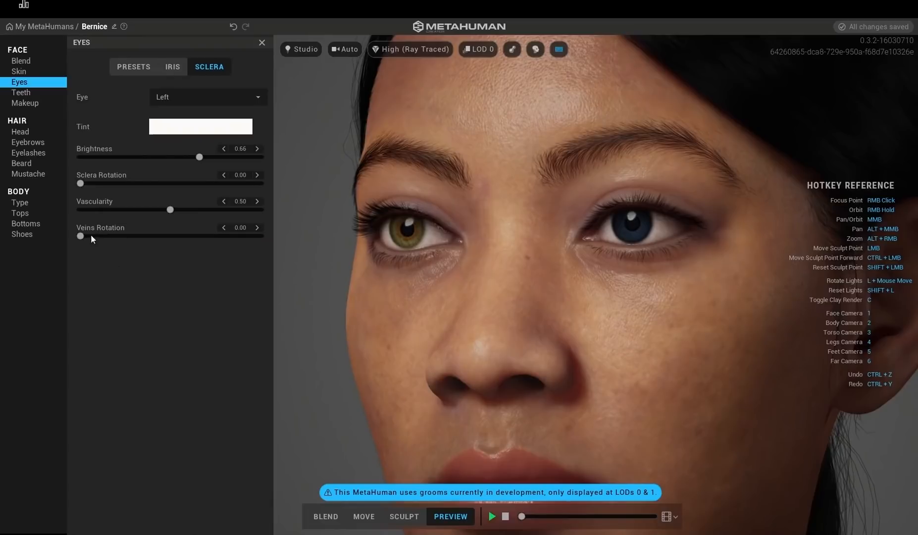
pyautogui.moveTo(151, 236)
pyautogui.mouseDown()
pyautogui.moveTo(224, 240)
pyautogui.moveTo(155, 236)
pyautogui.mouseUp()
pyautogui.rightClick(626, 216)
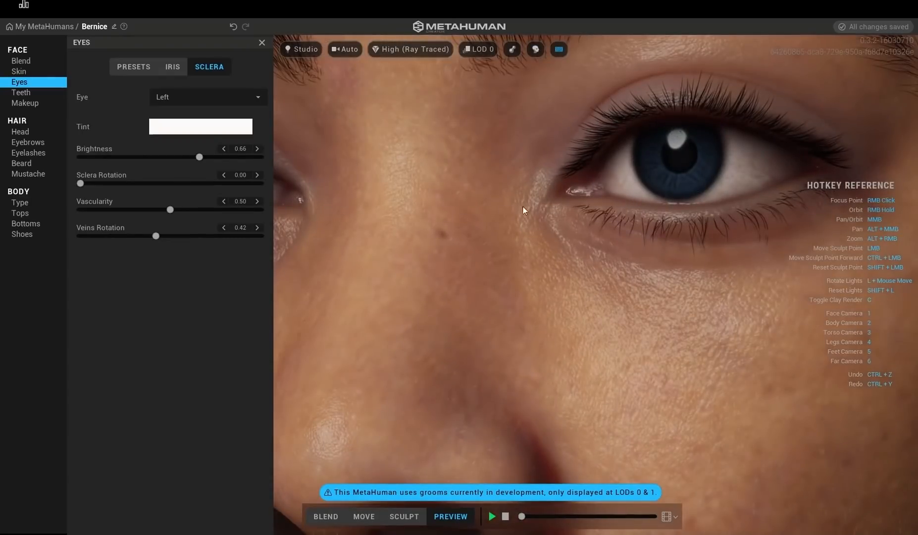
pyautogui.moveTo(654, 210); pyautogui.dragTo(677, 210, button='right')
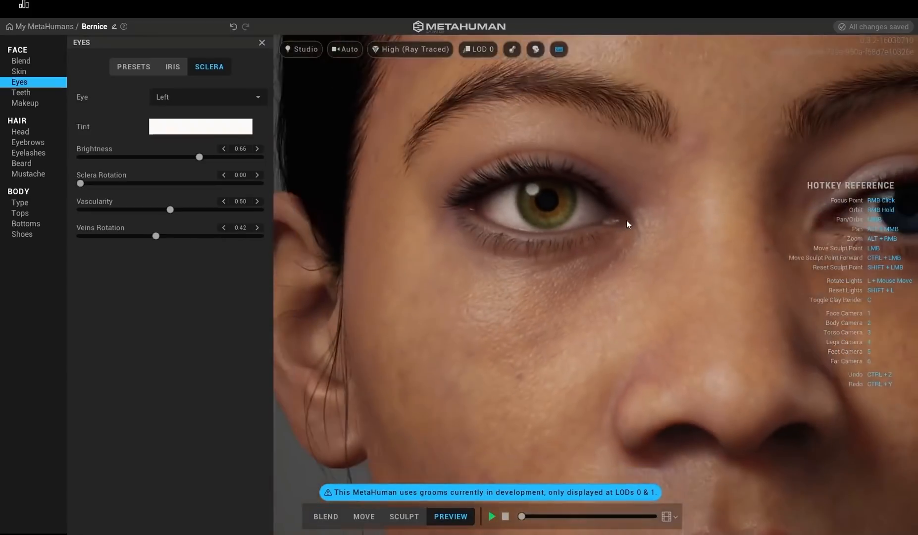
# - Apply eye Preset 011 to give both eyes the same yellow-green iris
pyautogui.scroll(-5, 626, 223)
pyautogui.scroll(-5, 623, 253)
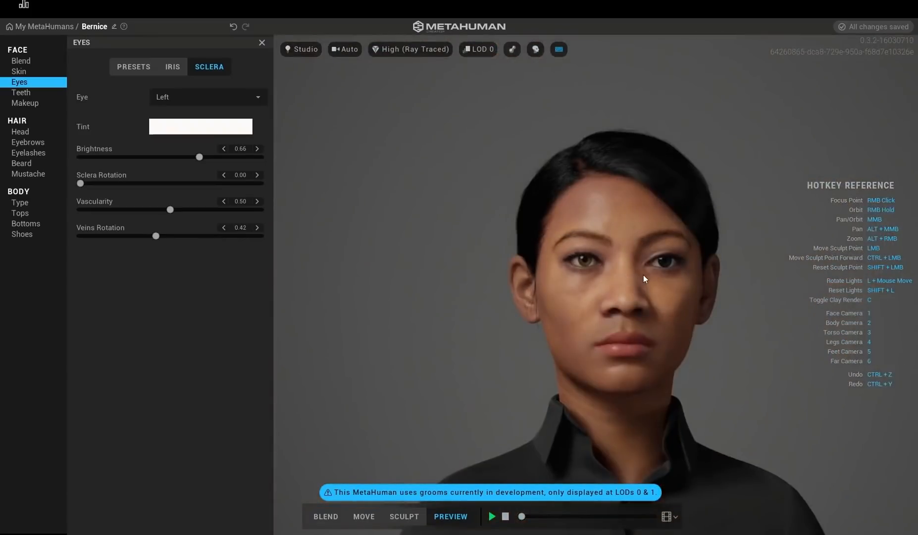
pyautogui.scroll(5, 643, 275)
pyautogui.click(129, 67)
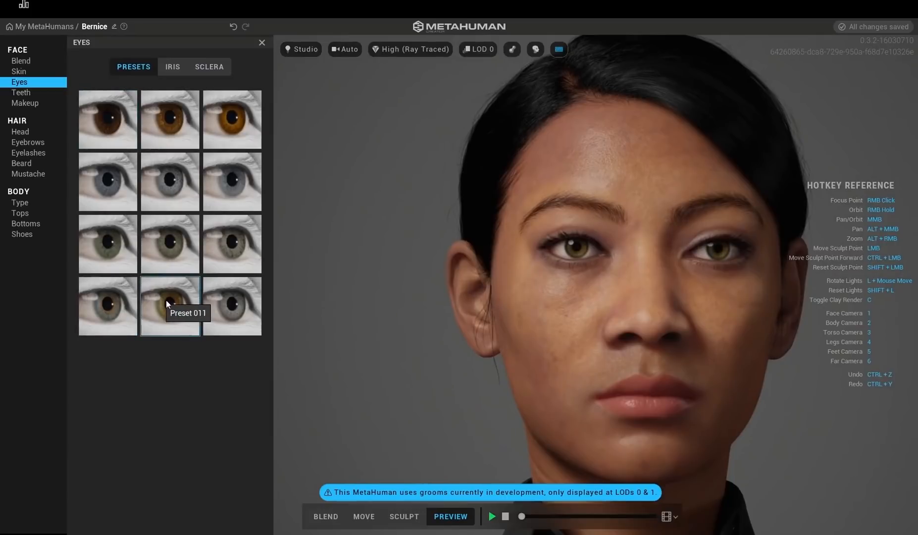
pyautogui.moveTo(366, 312); pyautogui.dragTo(302, 314, button='right')
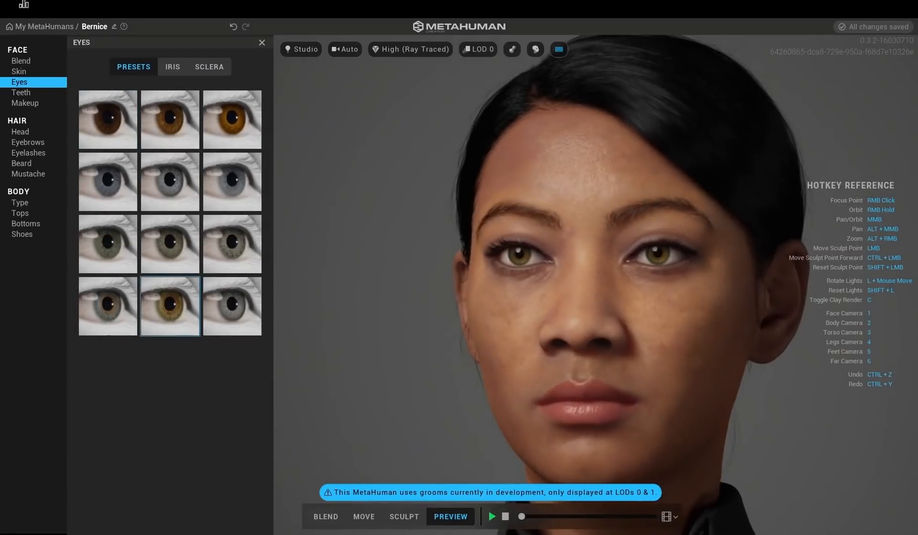
# - Open the teeth settings and set the teeth's Variation to 0.44
pyautogui.click(29, 95)
pyautogui.moveTo(568, 290); pyautogui.dragTo(651, 248, button='right')
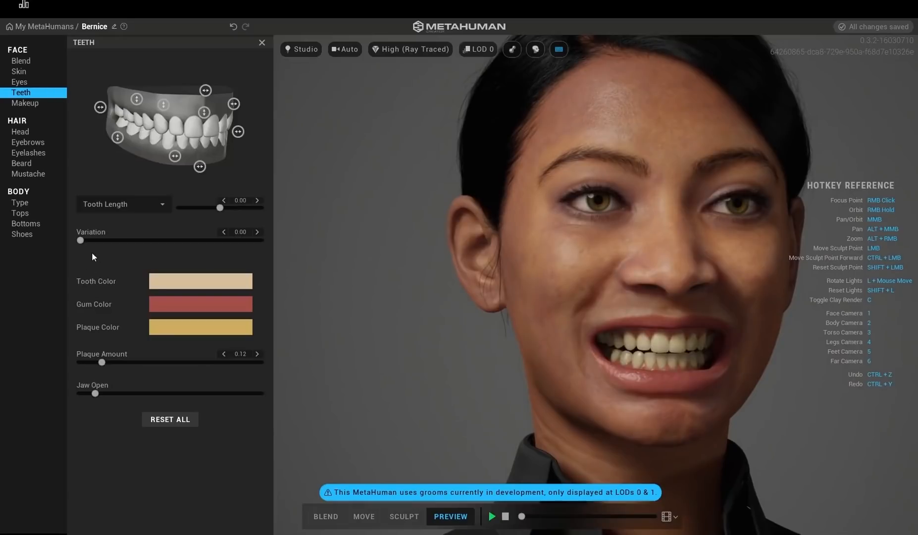
pyautogui.moveTo(83, 241); pyautogui.dragTo(113, 242)
pyautogui.click(143, 241)
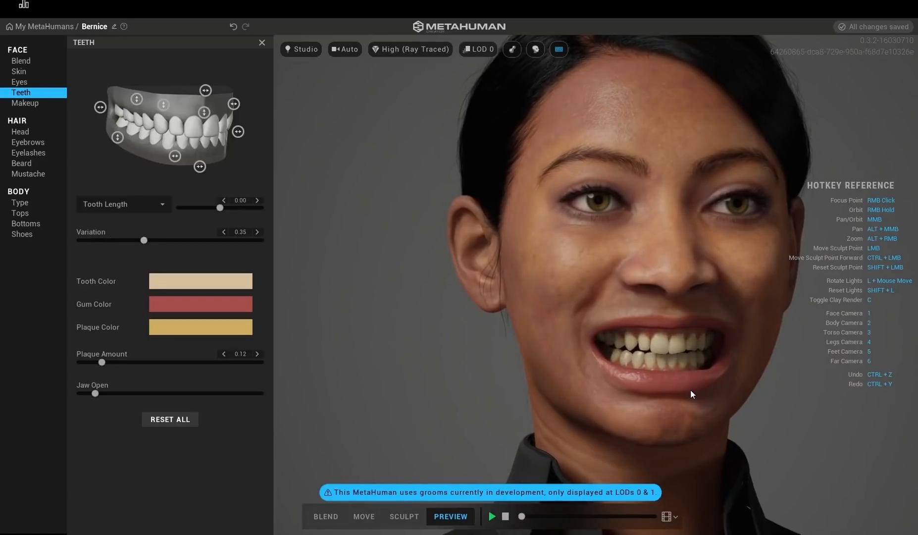
pyautogui.scroll(-4, 692, 389)
pyautogui.scroll(5, 699, 370)
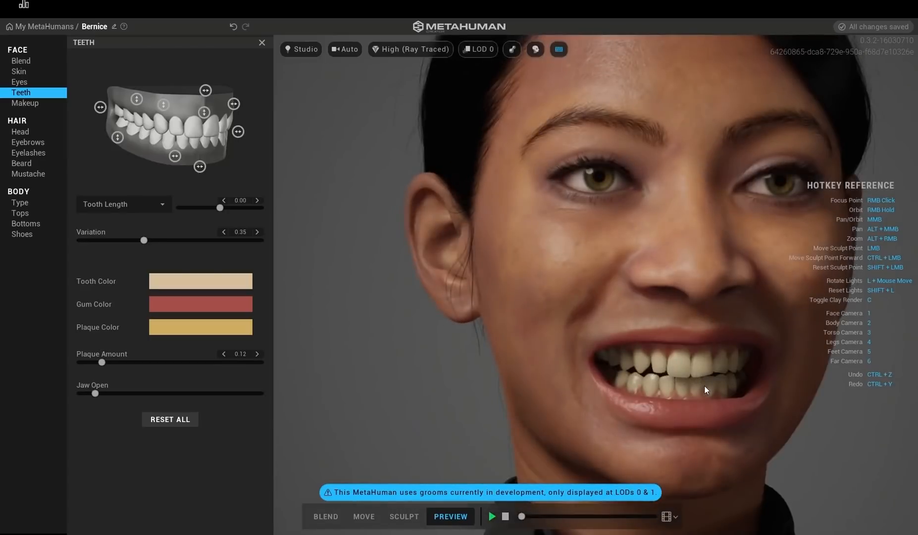
pyautogui.scroll(2, 704, 385)
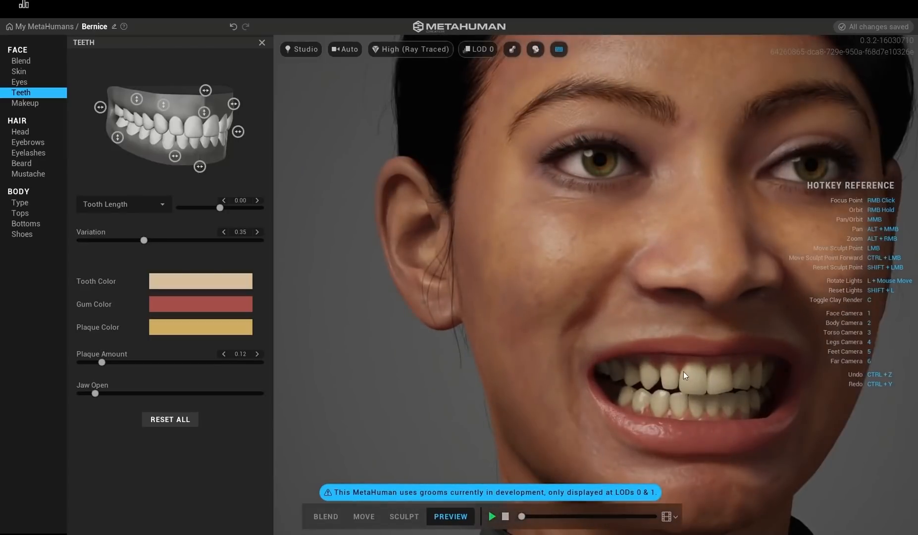
pyautogui.moveTo(684, 375); pyautogui.dragTo(695, 375, button='right')
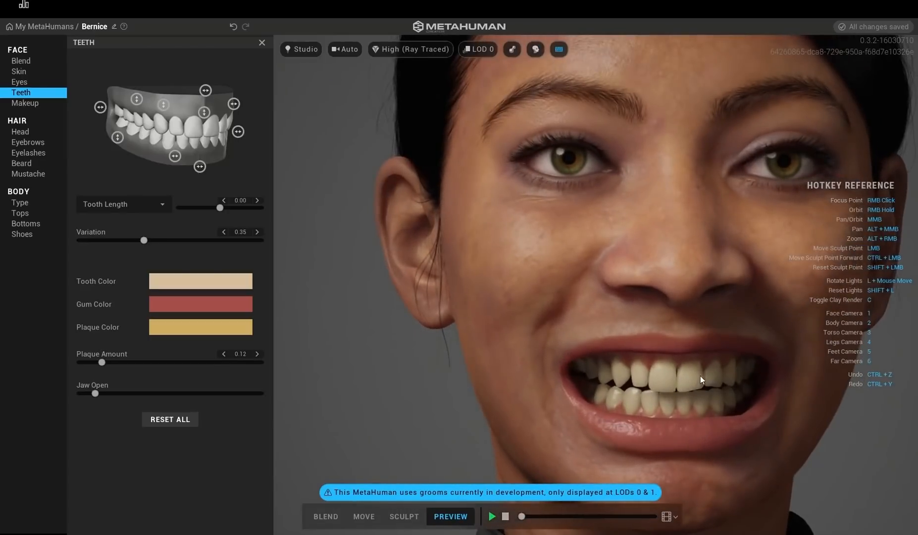
pyautogui.moveTo(138, 240); pyautogui.dragTo(162, 240)
pyautogui.moveTo(173, 241); pyautogui.dragTo(159, 245)
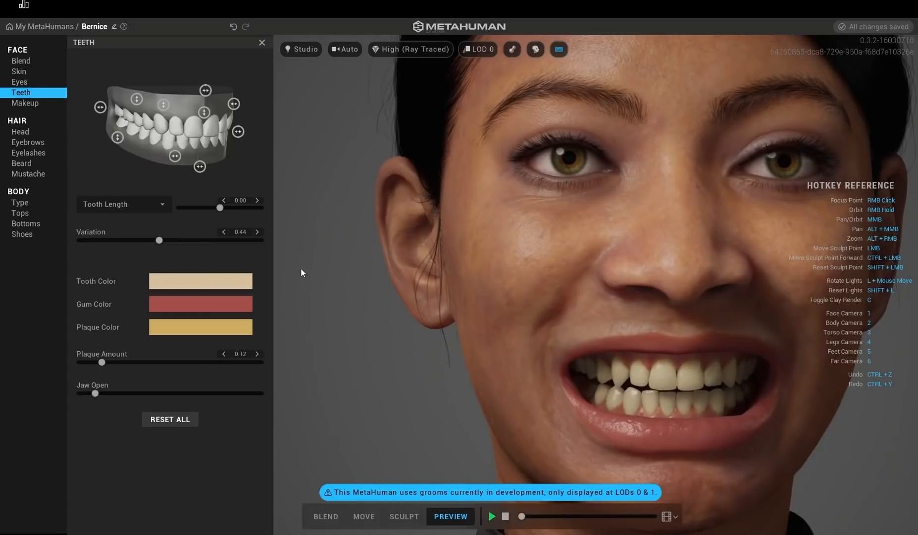
# - Set the Tooth Length to 0.24 and select the Worn Down tooth parameter
pyautogui.moveTo(218, 209); pyautogui.dragTo(237, 210)
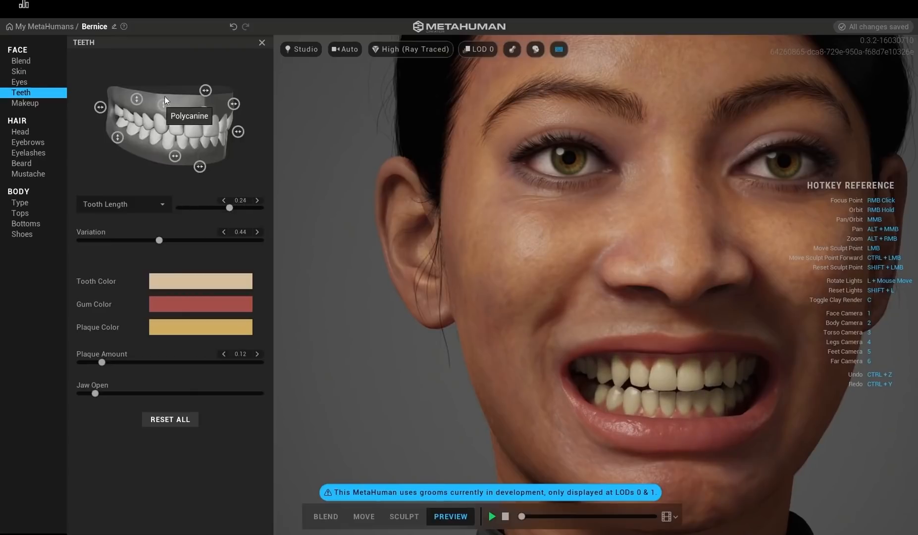
pyautogui.moveTo(163, 105)
pyautogui.mouseDown()
pyautogui.moveTo(162, 72)
pyautogui.moveTo(162, 102)
pyautogui.moveTo(137, 60)
pyautogui.moveTo(142, 147)
pyautogui.moveTo(115, 83)
pyautogui.moveTo(121, 153)
pyautogui.mouseUp()
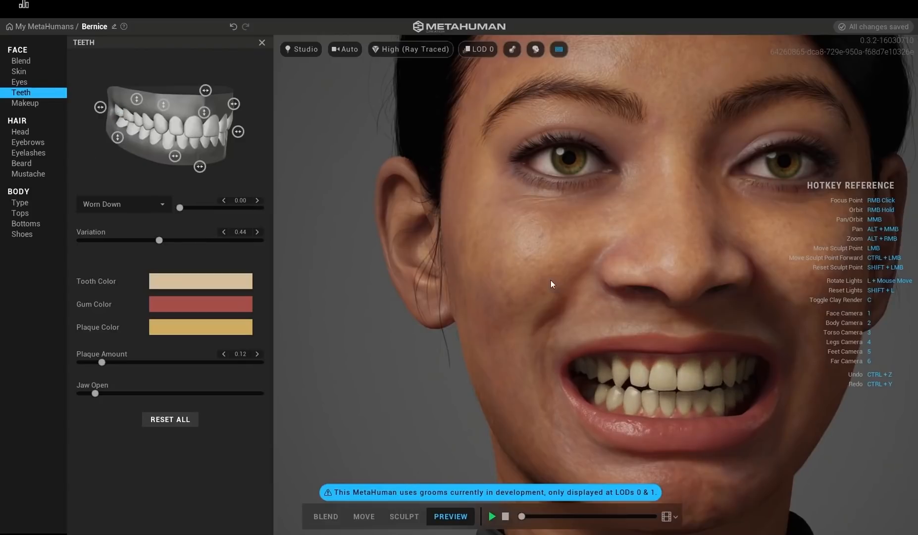
pyautogui.moveTo(551, 280); pyautogui.dragTo(435, 282, button='right')
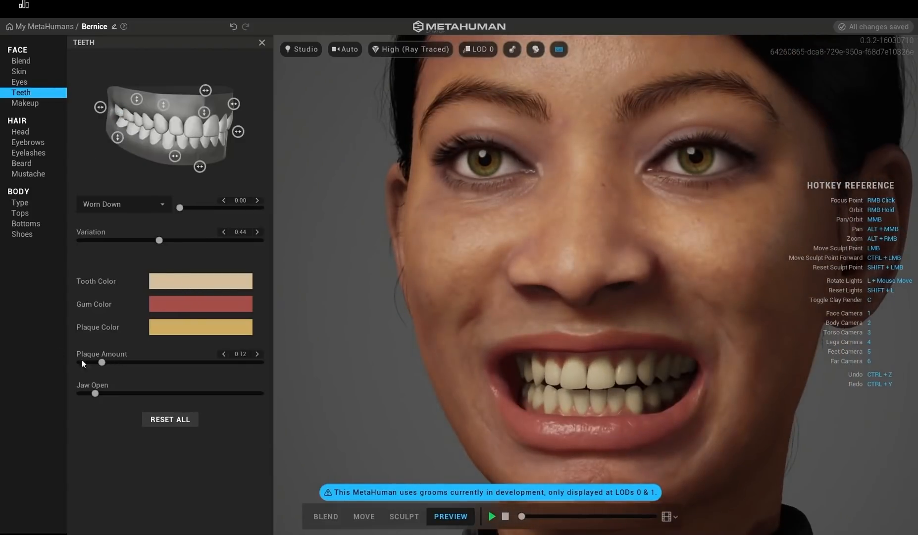
# - Set the Plaque Amount to 0.54 with the jaw opened wide, and return the jaw to nearly closed
pyautogui.moveTo(99, 394); pyautogui.dragTo(232, 395)
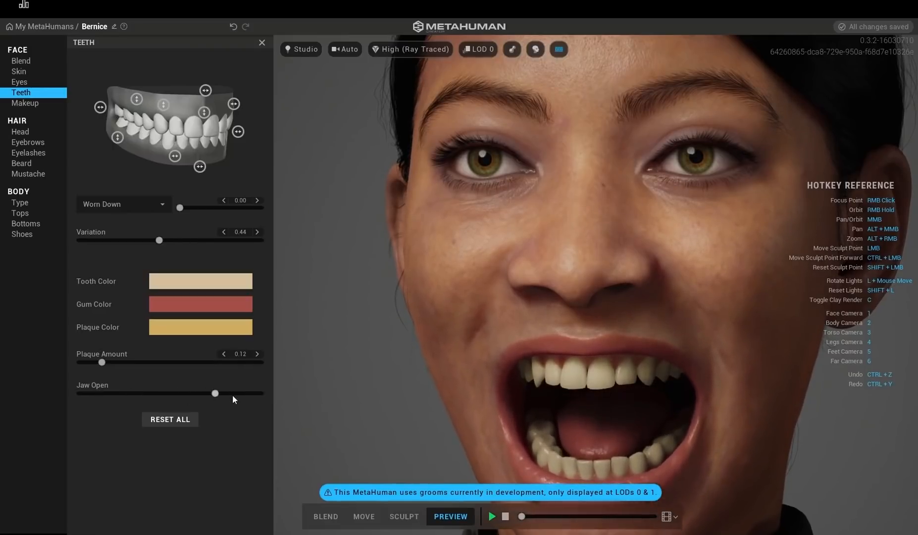
pyautogui.scroll(3, 609, 297)
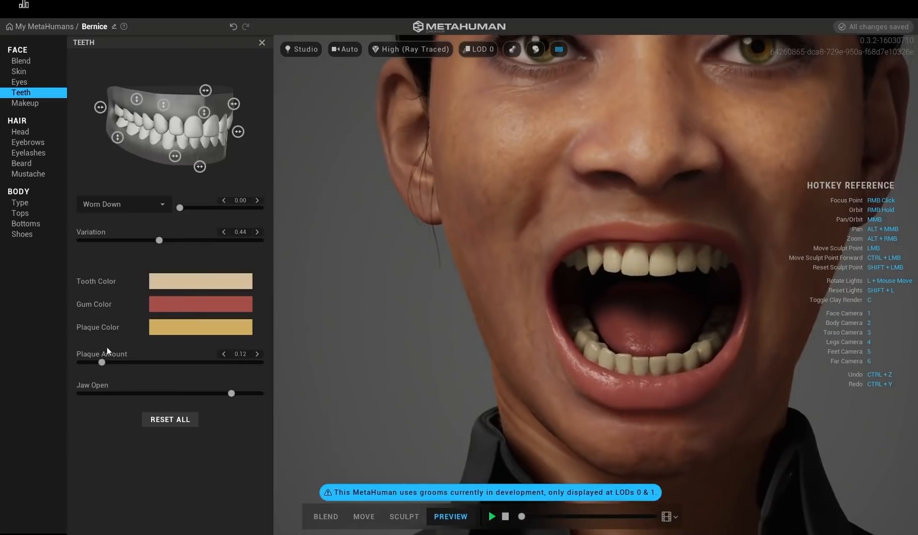
pyautogui.moveTo(603, 327); pyautogui.dragTo(557, 327, button='right')
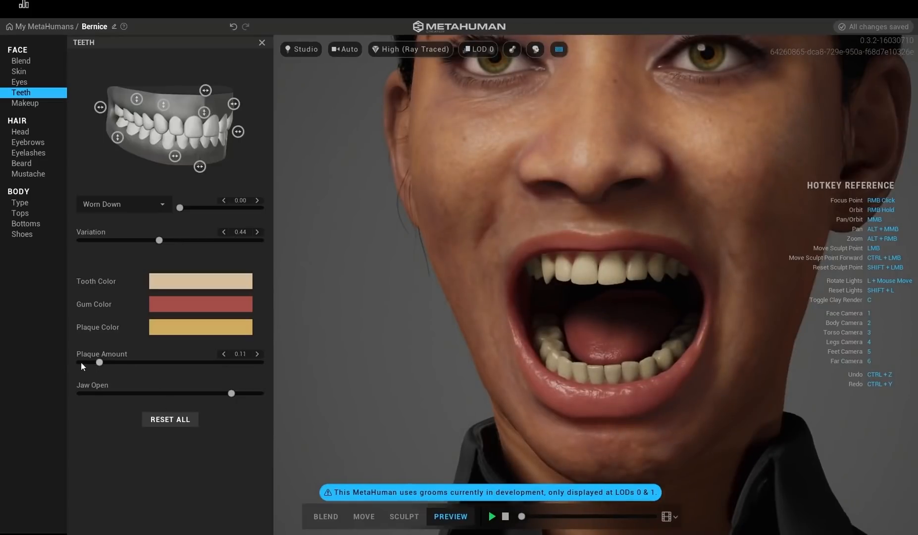
pyautogui.moveTo(99, 362); pyautogui.dragTo(179, 364)
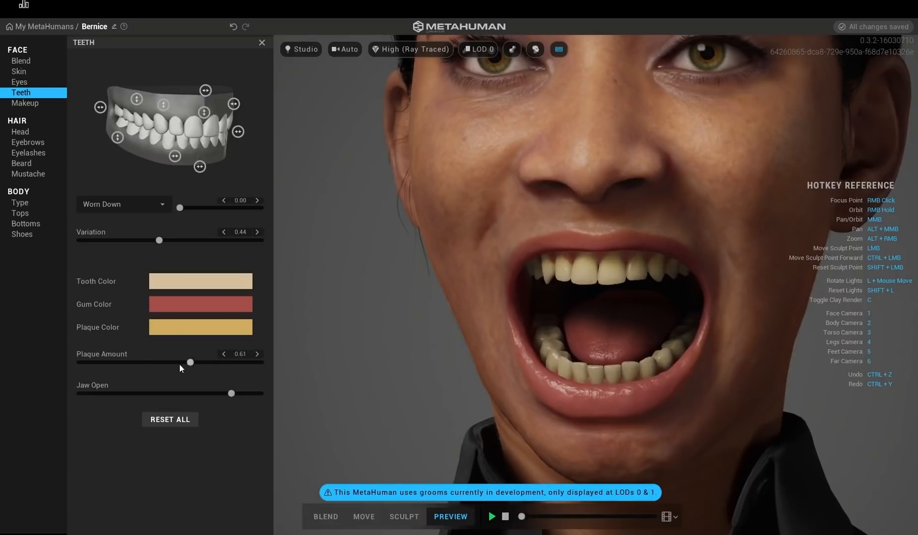
pyautogui.moveTo(538, 259); pyautogui.dragTo(566, 310, button='middle')
pyautogui.scroll(-3, 567, 311)
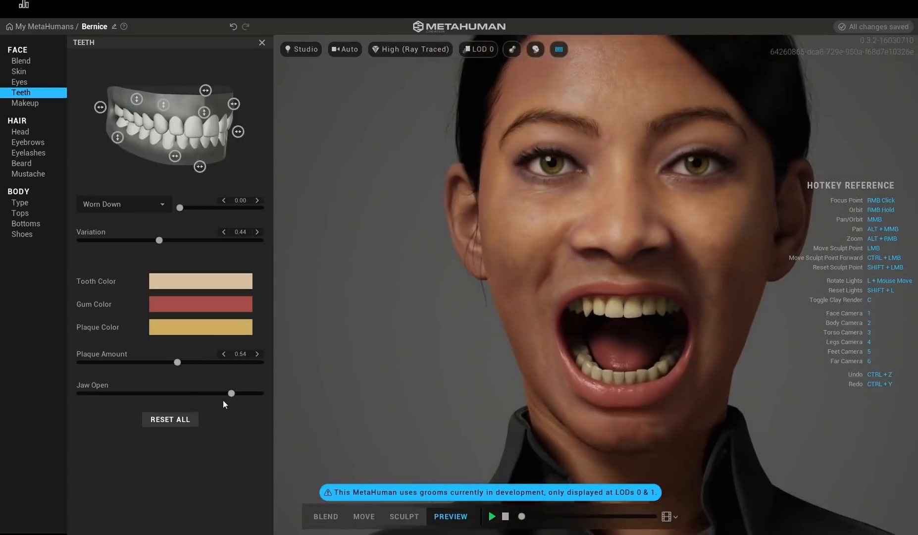
pyautogui.moveTo(232, 392); pyautogui.dragTo(111, 393)
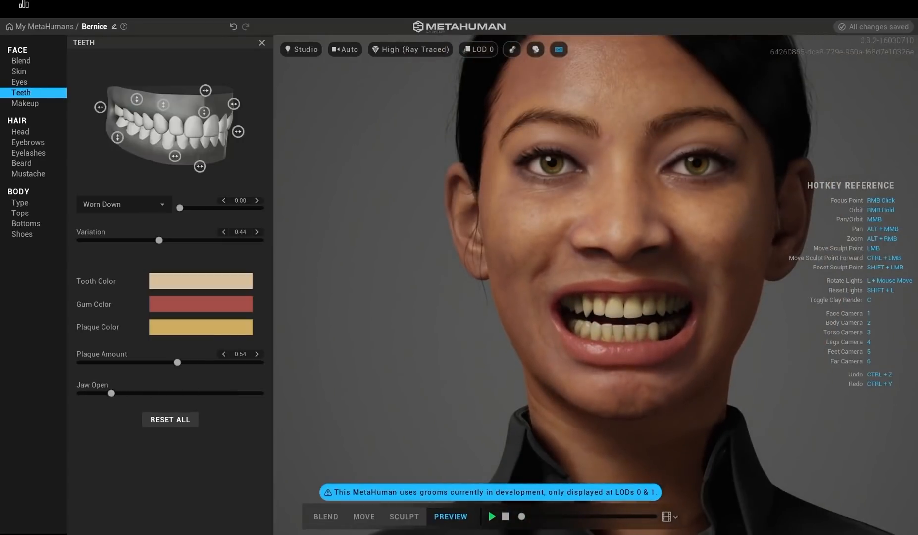
# - Open the makeup settings and apply the dark smoky eye style, the first one in the last row
pyautogui.click(25, 104)
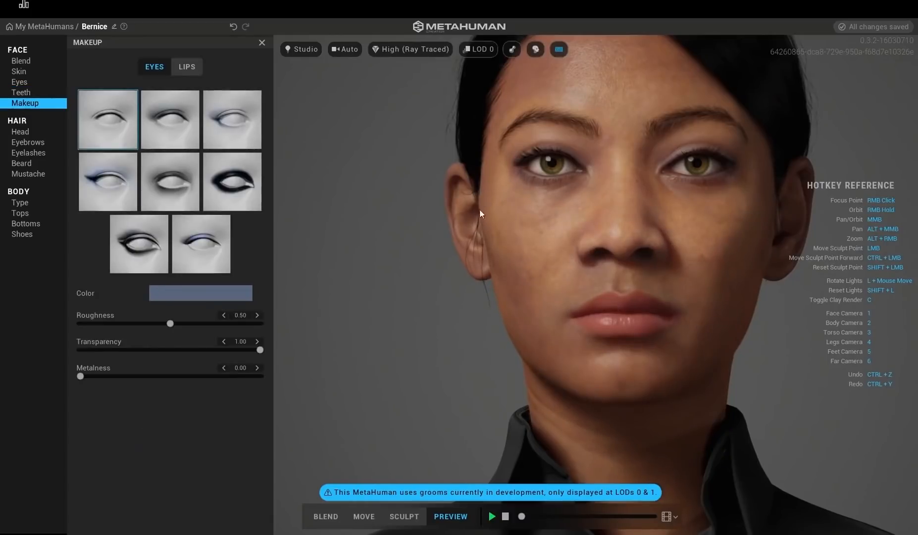
pyautogui.click(245, 177)
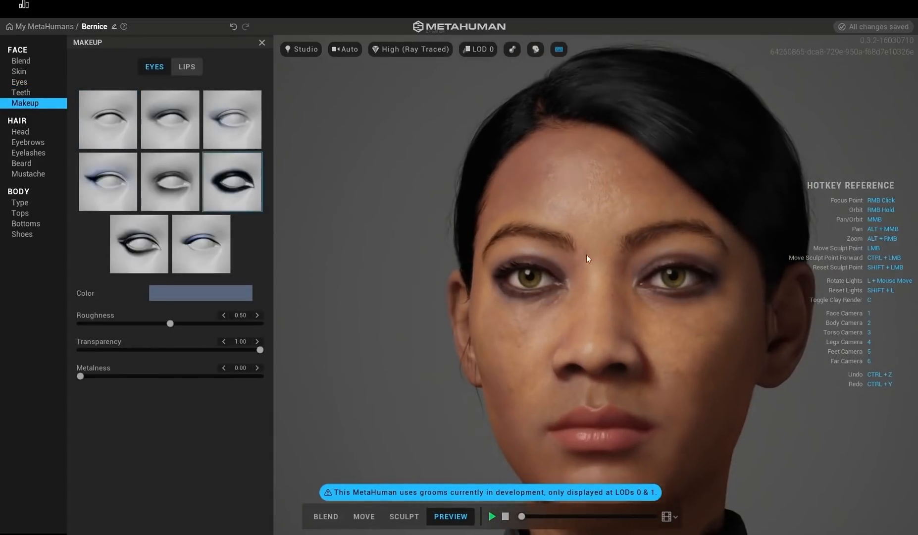
pyautogui.click(143, 244)
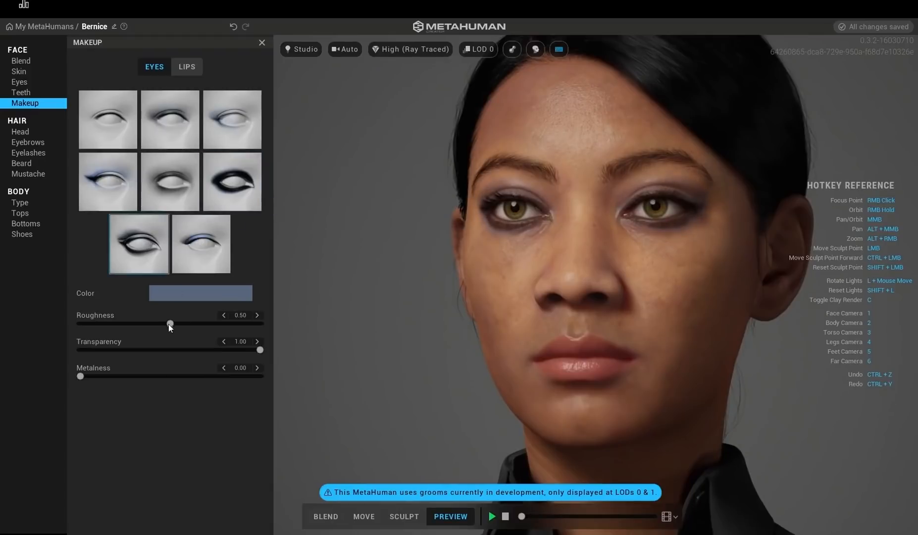
# - Set the eye makeup's Roughness to 0.78, and try a higher Metalness before returning it to zero
pyautogui.moveTo(97, 325); pyautogui.dragTo(130, 324)
pyautogui.moveTo(649, 227); pyautogui.dragTo(554, 232, button='right')
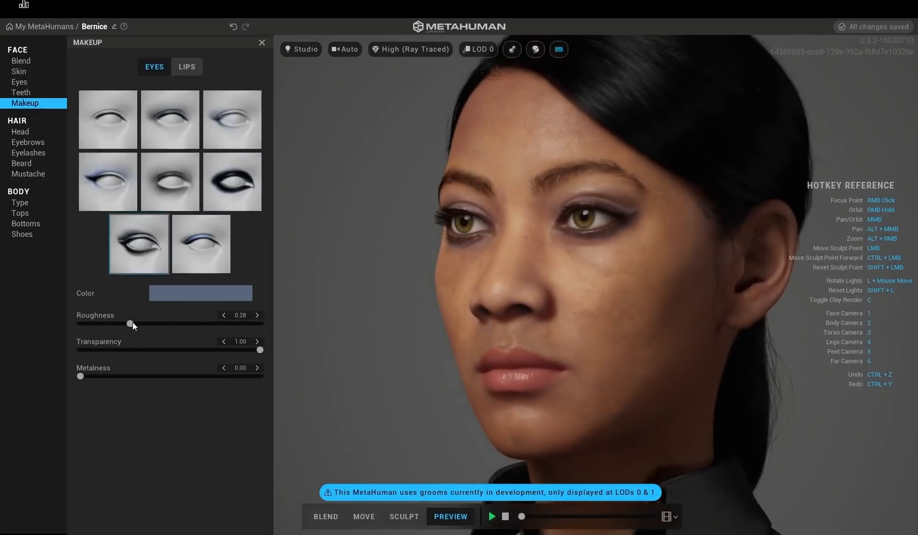
pyautogui.moveTo(129, 323); pyautogui.dragTo(221, 324)
pyautogui.moveTo(494, 237); pyautogui.dragTo(632, 220, button='right')
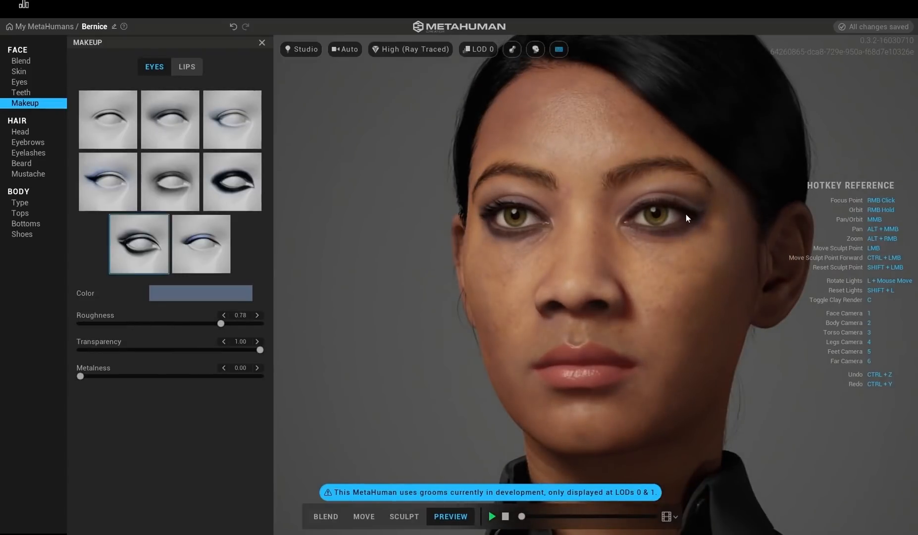
pyautogui.moveTo(82, 375); pyautogui.dragTo(208, 376)
pyautogui.moveTo(122, 377); pyautogui.dragTo(67, 379)
# - Switch to the lip makeup, apply the second lip style, and set its Roughness to 0.22
pyautogui.click(187, 67)
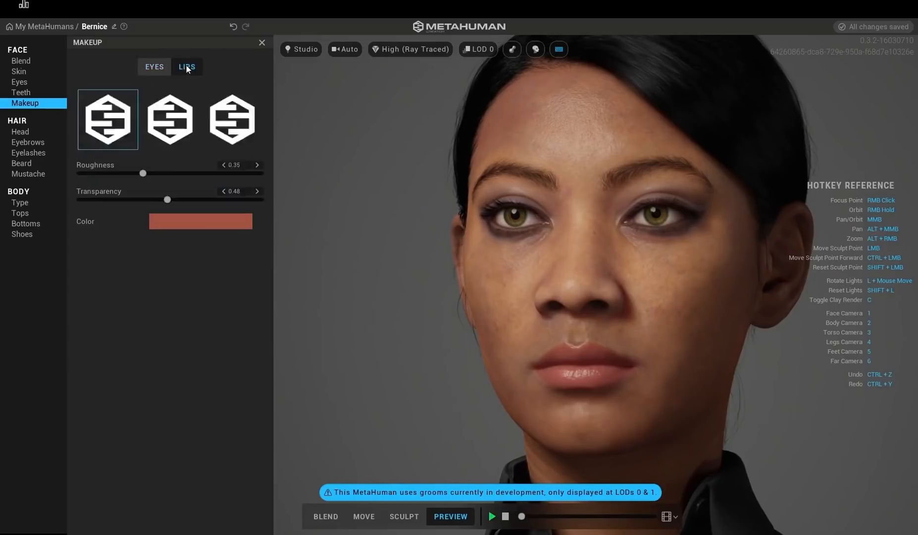
pyautogui.click(161, 118)
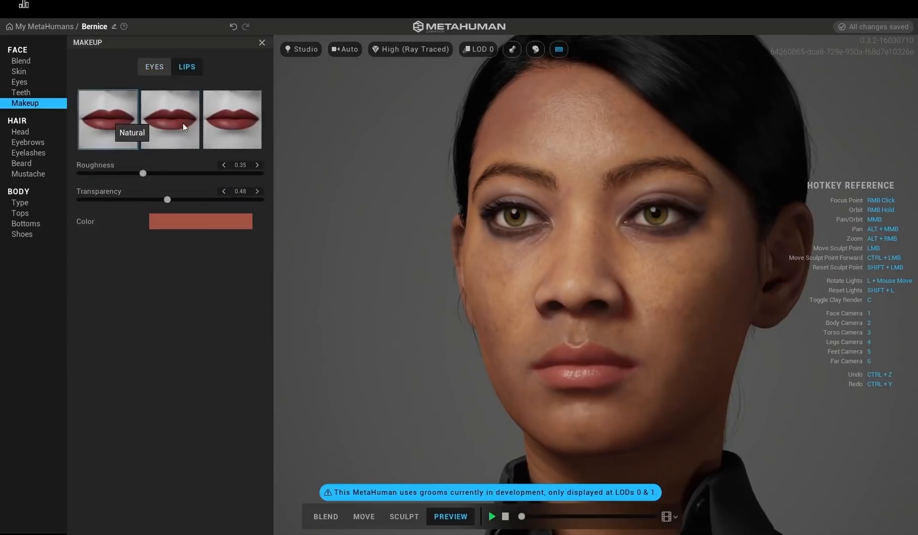
pyautogui.click(102, 175)
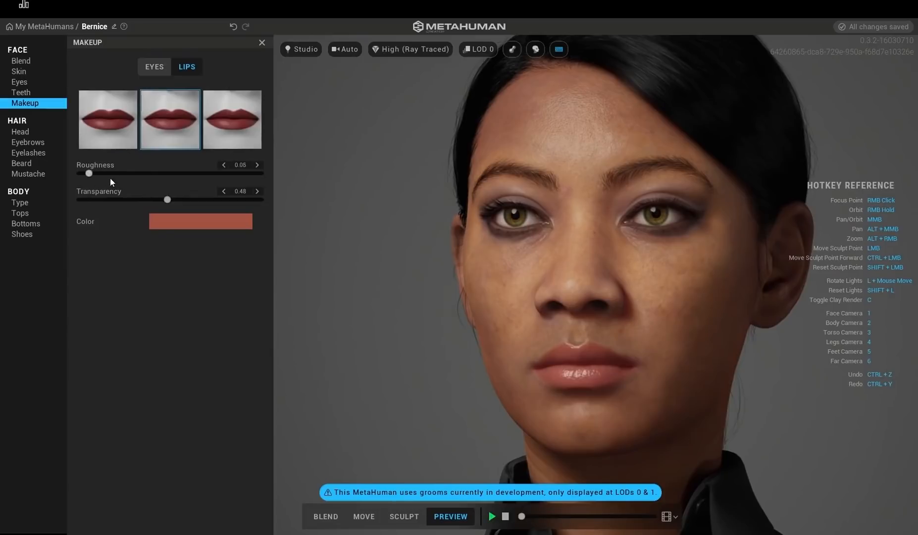
pyautogui.click(116, 173)
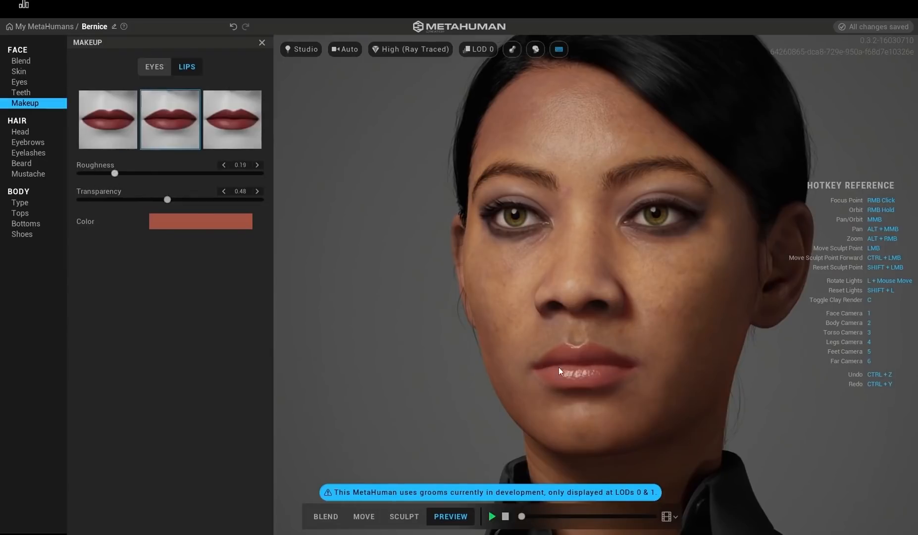
pyautogui.click(240, 175)
pyautogui.moveTo(148, 176); pyautogui.dragTo(120, 179)
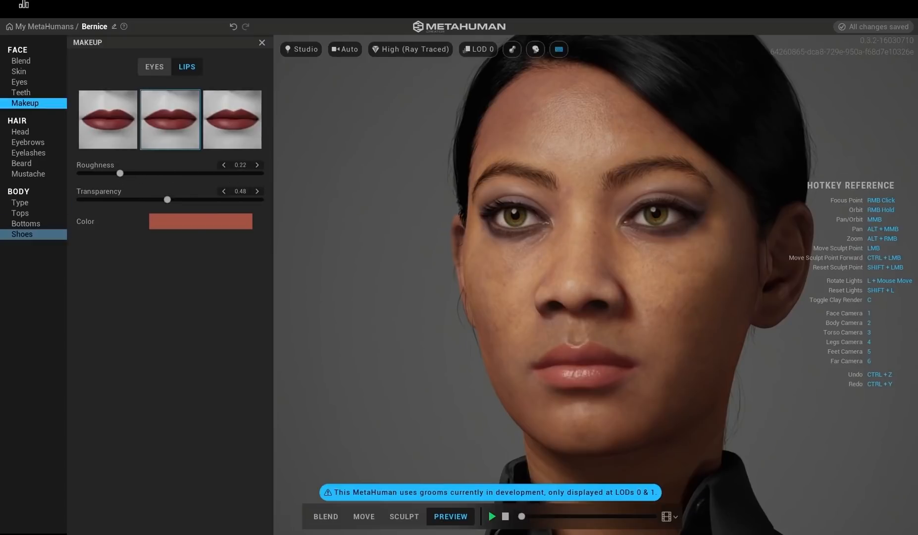
# - Open the head hair settings and apply the long half-up hairstyle, the second in the next-to-last row
pyautogui.click(21, 132)
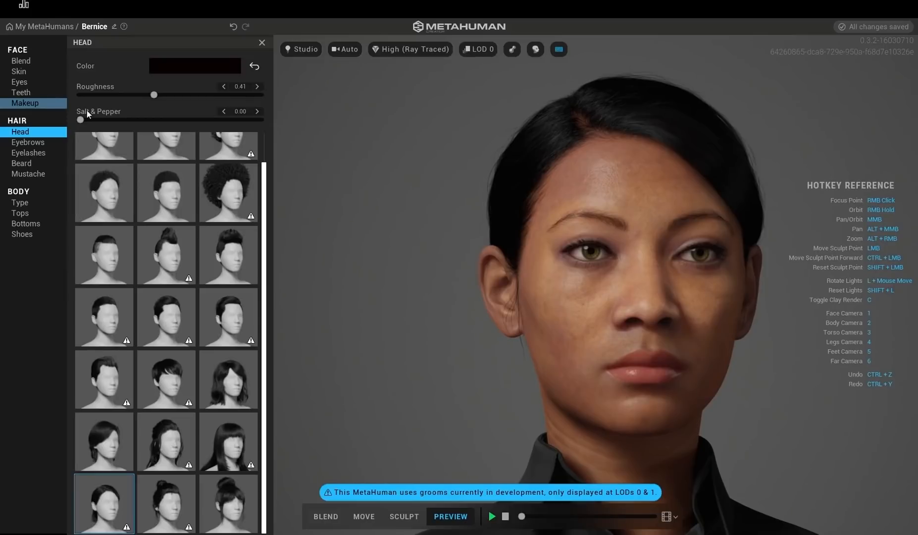
pyautogui.moveTo(516, 203); pyautogui.dragTo(450, 229, button='right')
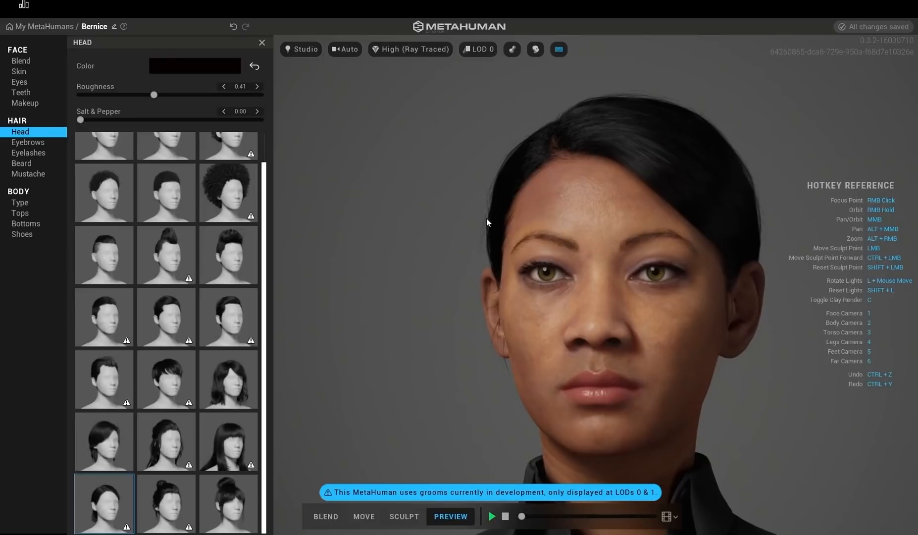
pyautogui.moveTo(629, 249); pyautogui.dragTo(495, 247, button='right')
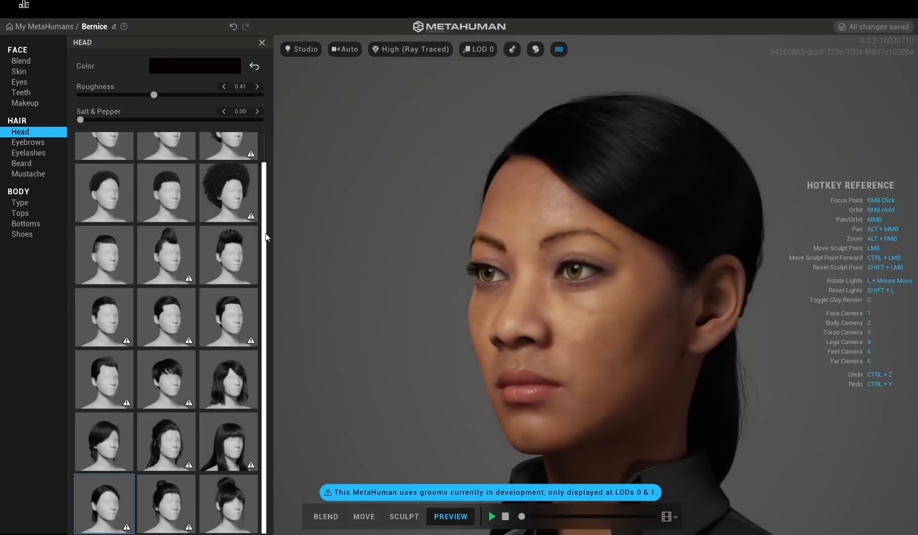
pyautogui.moveTo(486, 242); pyautogui.dragTo(609, 230, button='right')
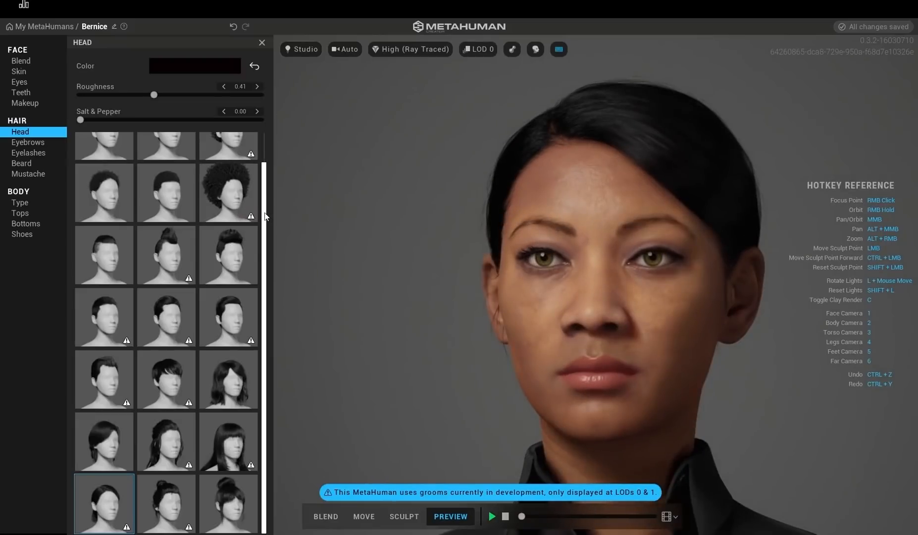
pyautogui.scroll(1, 270, 171)
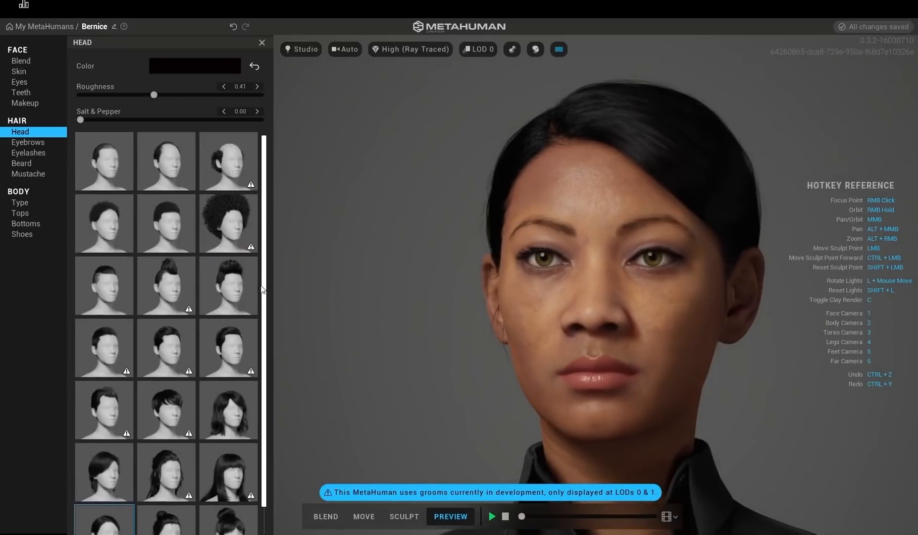
pyautogui.scroll(-1, 248, 283)
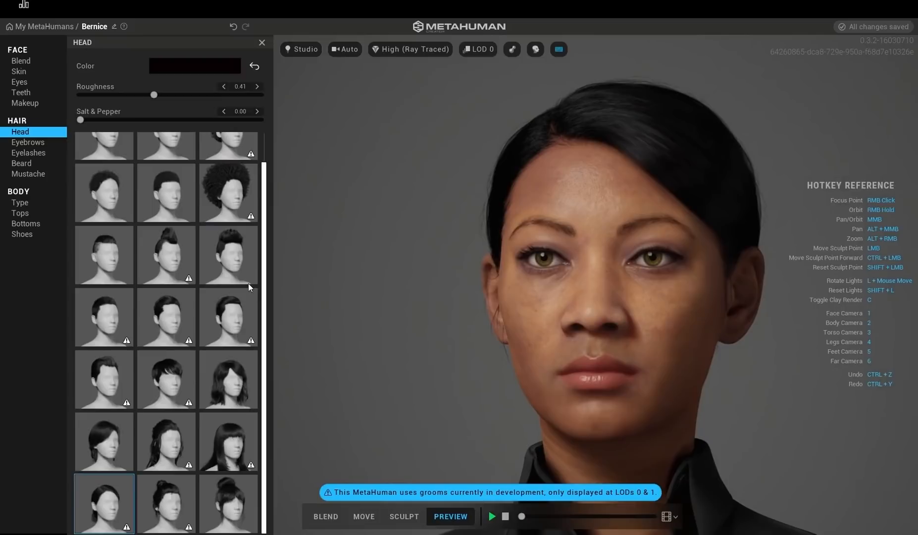
pyautogui.click(164, 439)
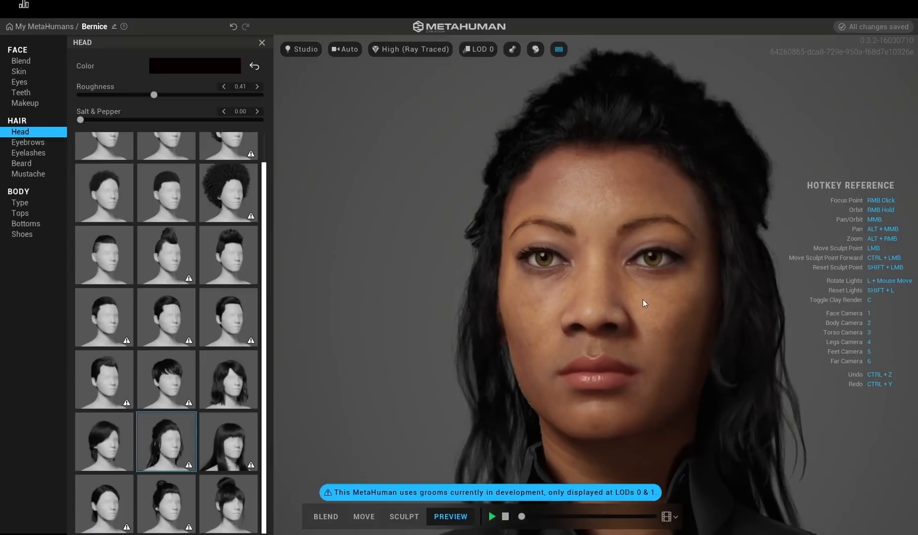
pyautogui.moveTo(642, 299); pyautogui.dragTo(607, 255, button='right')
pyautogui.scroll(5, 668, 250)
pyautogui.scroll(-5, 609, 253)
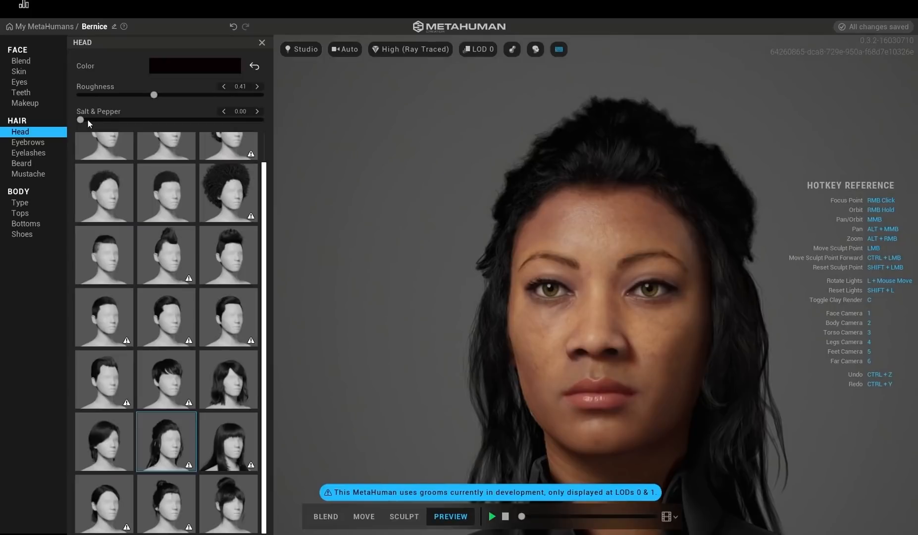
# - Set the hair's Salt & Pepper amount to 0.08, inspecting the gray strands from the side
pyautogui.moveTo(89, 120)
pyautogui.mouseDown()
pyautogui.moveTo(141, 122)
pyautogui.moveTo(95, 121)
pyautogui.mouseUp()
pyautogui.moveTo(477, 227); pyautogui.dragTo(648, 219, button='right')
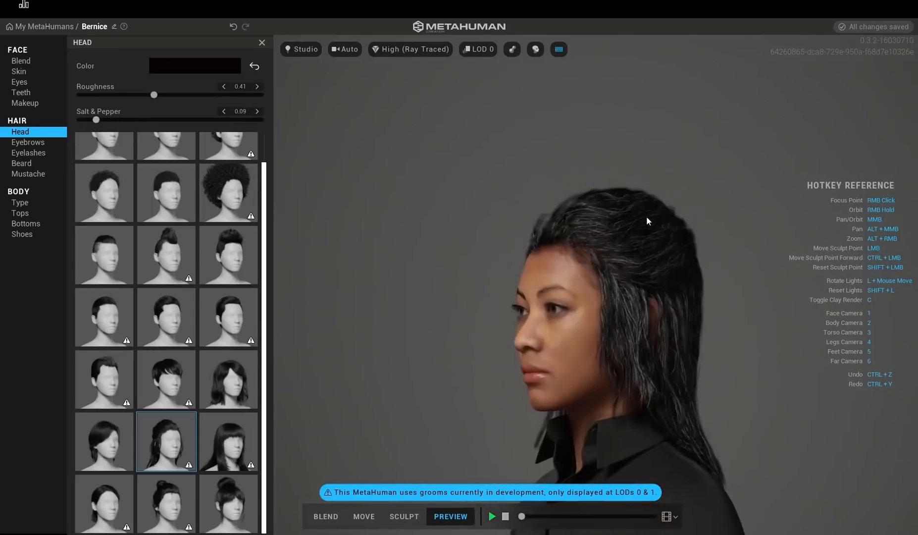
pyautogui.scroll(-1, 434, 213)
pyautogui.scroll(5, 434, 213)
pyautogui.moveTo(98, 119)
pyautogui.mouseDown()
pyautogui.moveTo(273, 120)
pyautogui.moveTo(98, 121)
pyautogui.mouseUp()
# - Try a hair Roughness of 0.20, checking the shine from several angles, and set it to 0.57
pyautogui.click(119, 95)
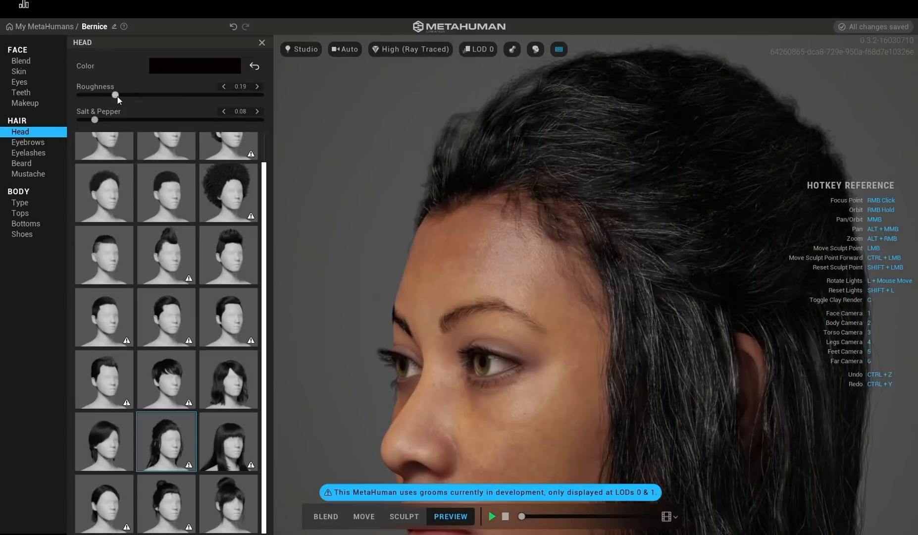
pyautogui.moveTo(529, 190); pyautogui.dragTo(456, 208, button='right')
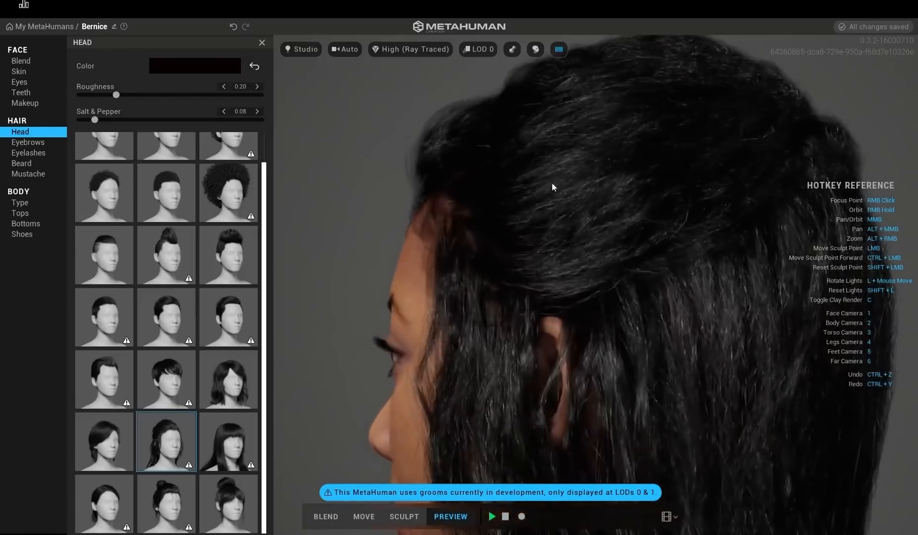
pyautogui.moveTo(469, 163); pyautogui.dragTo(846, 173, button='right')
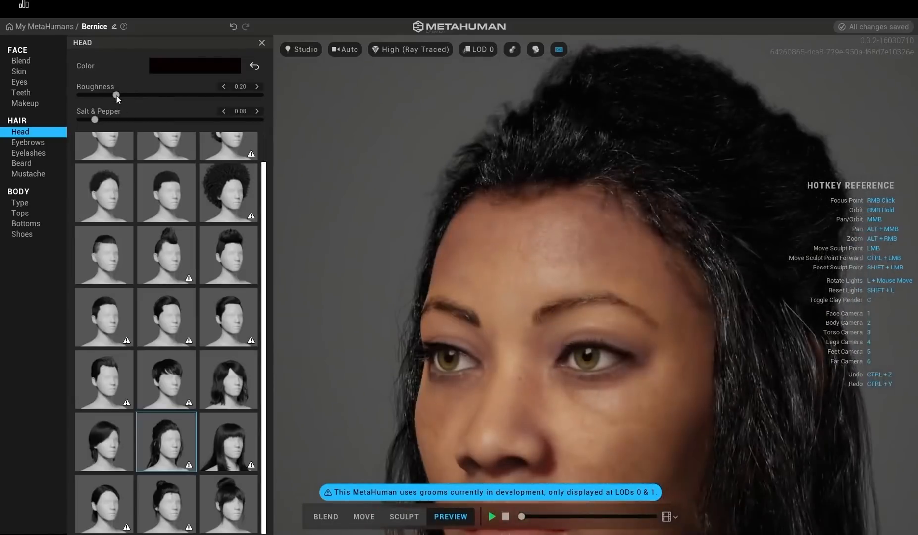
pyautogui.press('1')
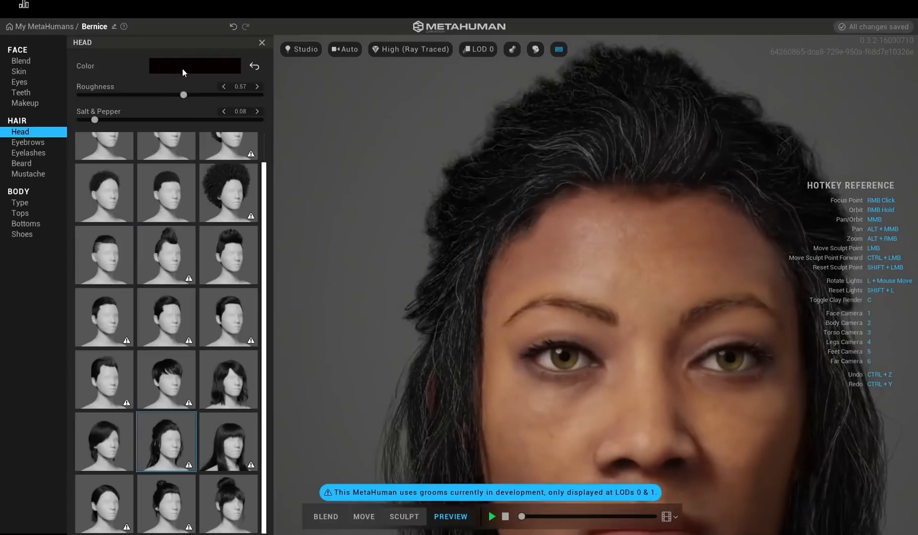
# - Recolor the hair golden brown and set its Salt & Pepper amount to 0.20
pyautogui.click(195, 67)
pyautogui.moveTo(248, 109)
pyautogui.mouseDown()
pyautogui.moveTo(181, 99)
pyautogui.moveTo(187, 145)
pyautogui.moveTo(219, 111)
pyautogui.mouseUp()
pyautogui.click(181, 91)
pyautogui.moveTo(181, 198); pyautogui.dragTo(308, 199)
pyautogui.moveTo(243, 142)
pyautogui.mouseDown()
pyautogui.moveTo(273, 112)
pyautogui.moveTo(281, 86)
pyautogui.moveTo(236, 102)
pyautogui.moveTo(170, 93)
pyautogui.moveTo(123, 73)
pyautogui.mouseUp()
pyautogui.click(126, 73)
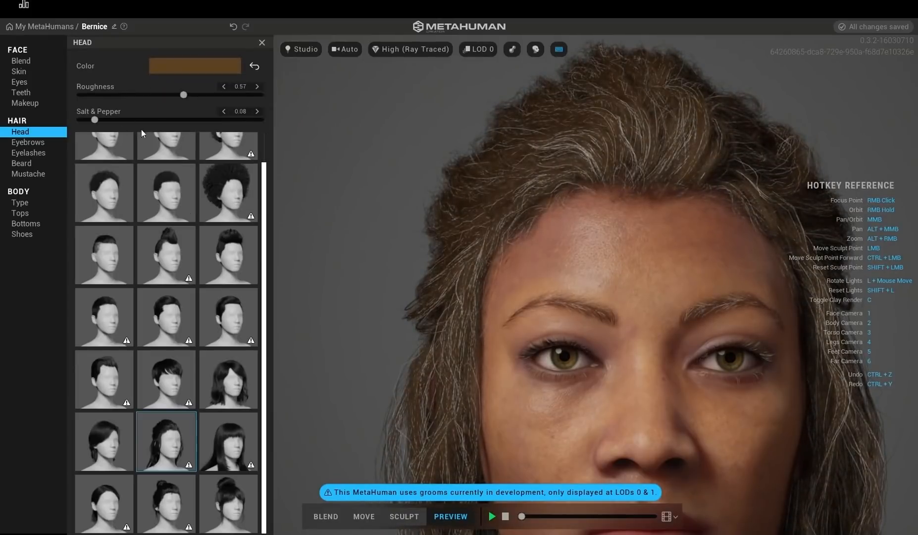
pyautogui.moveTo(97, 118); pyautogui.dragTo(120, 119)
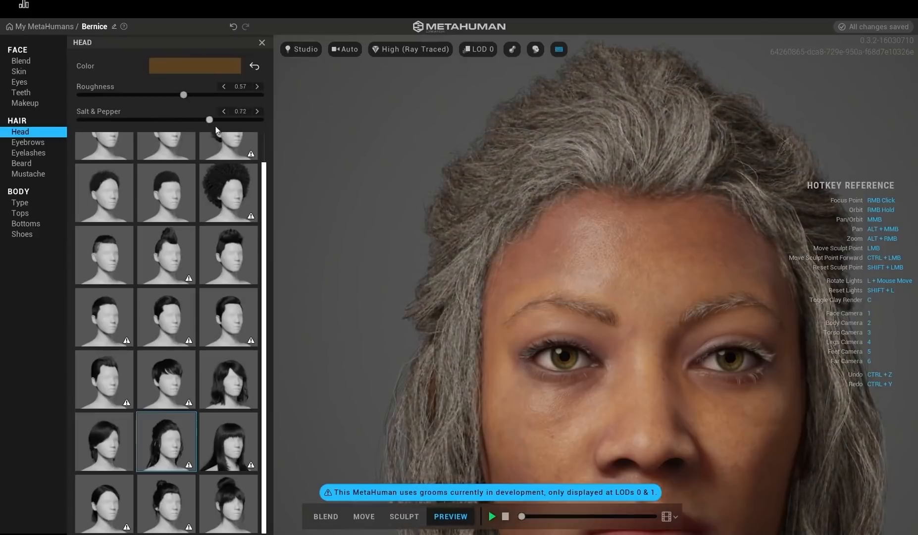
# - Reset the hair color, re-enable custom settings, and try white and brown shades before choosing a light blonde
pyautogui.click(253, 68)
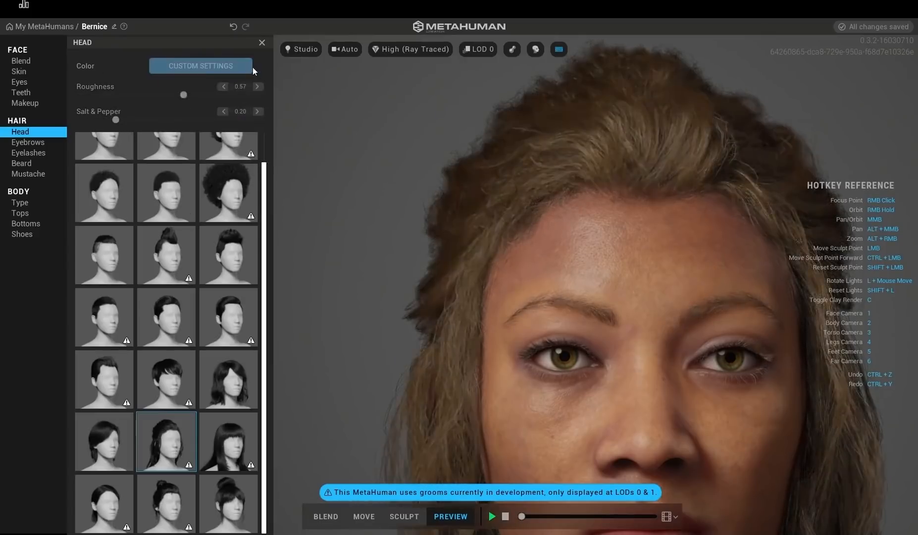
pyautogui.click(204, 65)
pyautogui.click(161, 86)
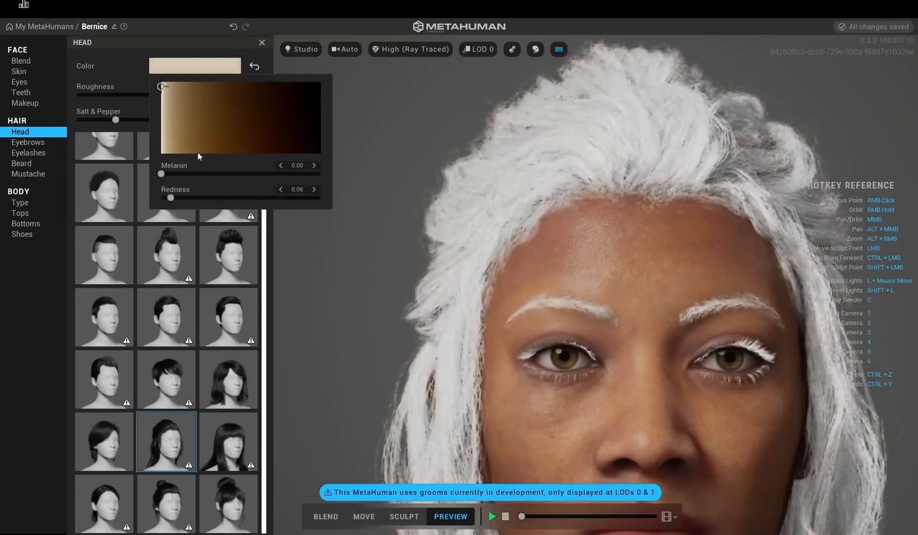
pyautogui.moveTo(197, 152)
pyautogui.mouseDown()
pyautogui.moveTo(269, 154)
pyautogui.moveTo(293, 117)
pyautogui.moveTo(256, 133)
pyautogui.moveTo(225, 122)
pyautogui.mouseUp()
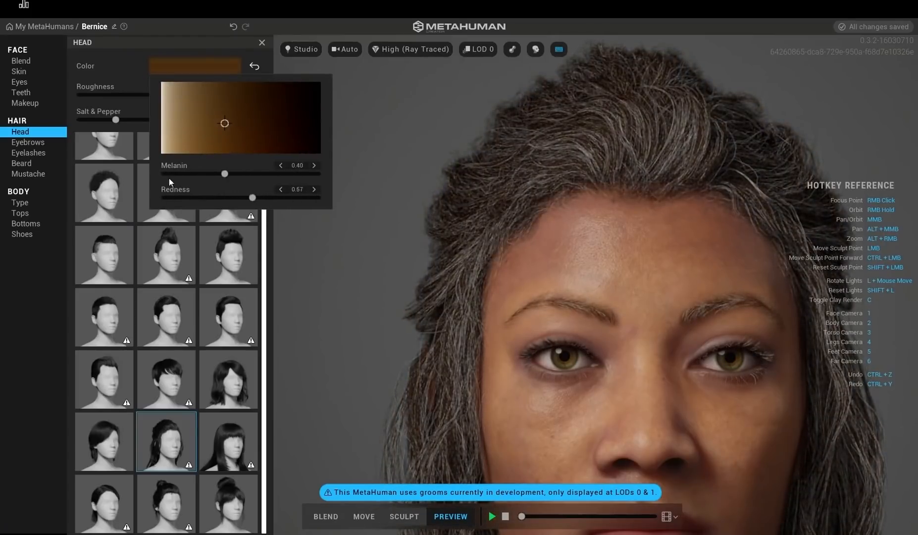
pyautogui.moveTo(289, 110)
pyautogui.mouseDown()
pyautogui.moveTo(312, 117)
pyautogui.moveTo(175, 98)
pyautogui.moveTo(165, 108)
pyautogui.moveTo(182, 102)
pyautogui.moveTo(187, 112)
pyautogui.moveTo(164, 112)
pyautogui.moveTo(174, 110)
pyautogui.moveTo(175, 130)
pyautogui.moveTo(228, 122)
pyautogui.moveTo(172, 125)
pyautogui.mouseUp()
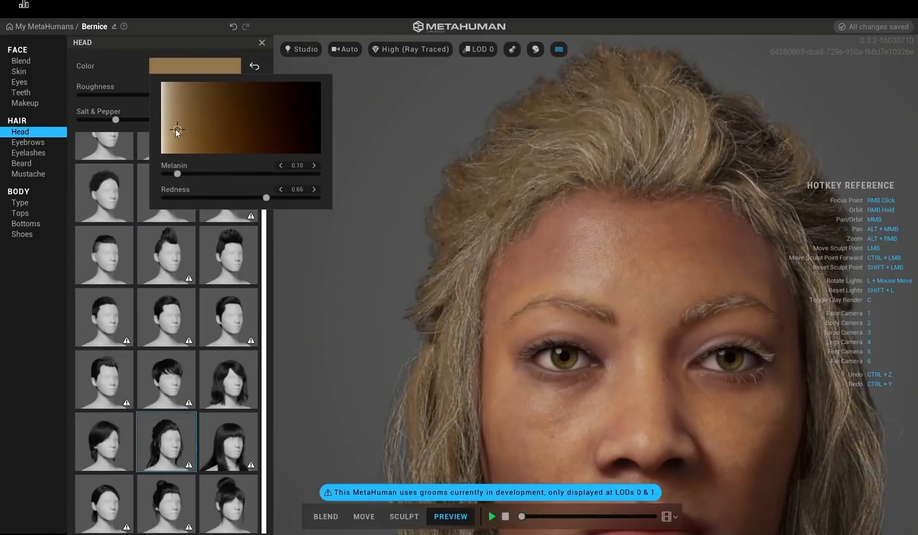
pyautogui.moveTo(679, 262); pyautogui.dragTo(543, 223, button='middle')
pyautogui.scroll(-4, 612, 206)
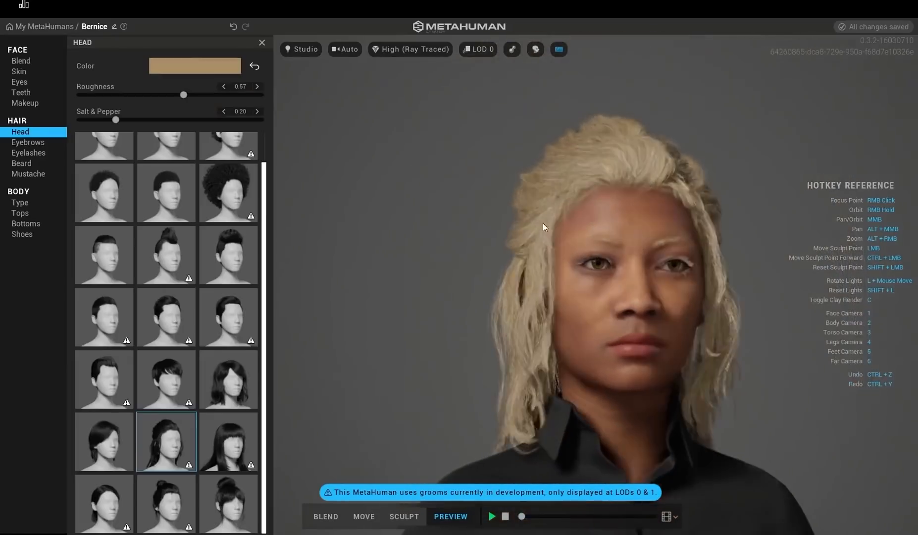
# - Change the hair color to a very dark reddish black and set Salt & Pepper to 0.00
pyautogui.click(189, 66)
pyautogui.moveTo(293, 128); pyautogui.dragTo(297, 134)
pyautogui.click(117, 112)
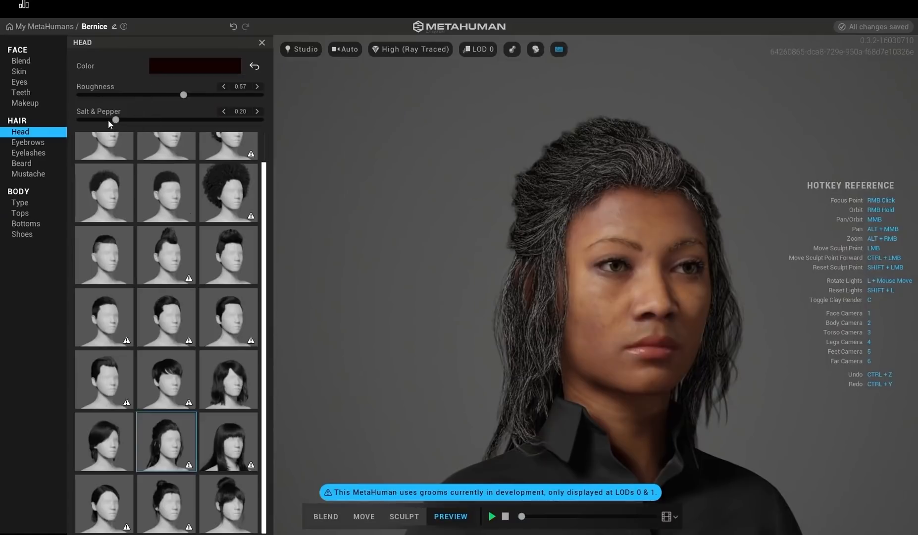
pyautogui.moveTo(108, 120); pyautogui.dragTo(85, 120)
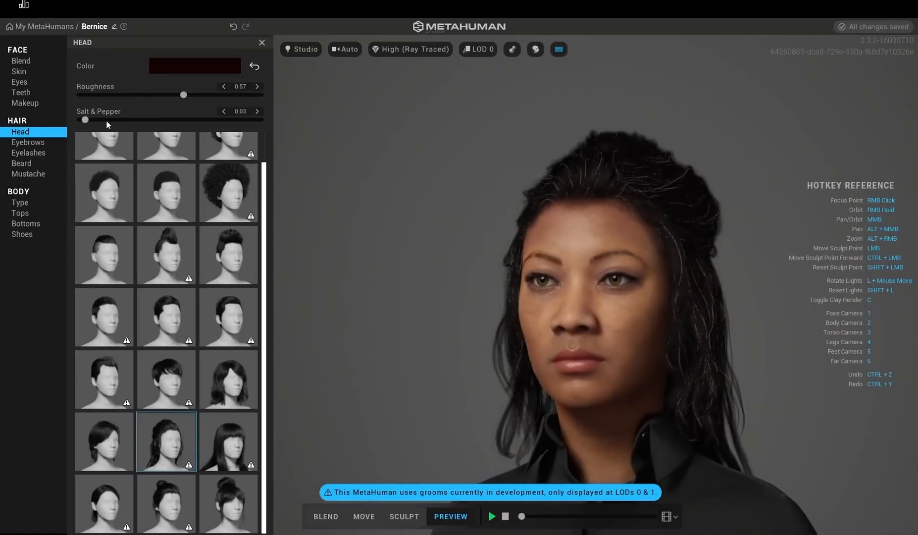
pyautogui.moveTo(106, 120); pyautogui.dragTo(79, 120)
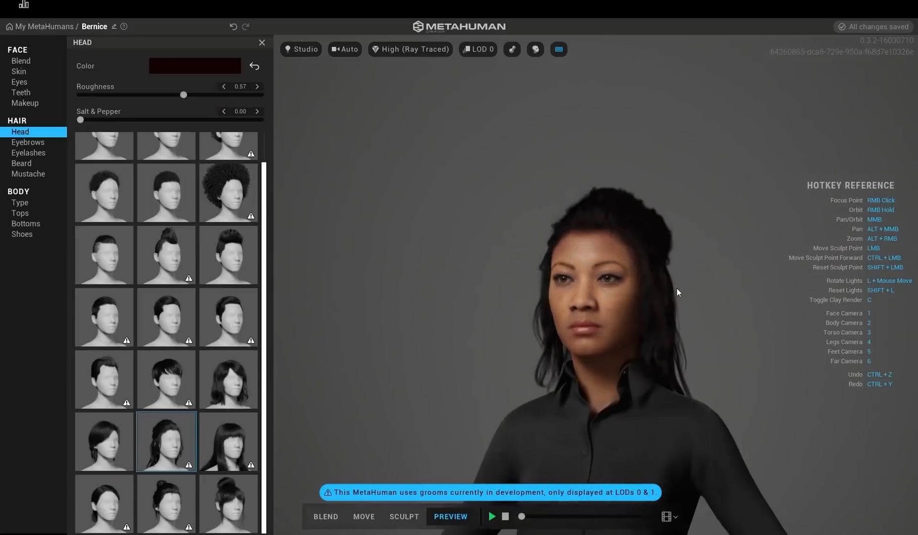
# - Open the eyebrow settings, try removing the eyebrows and the second style, and apply Medium Thick Eyebrows
pyautogui.scroll(4, 677, 288)
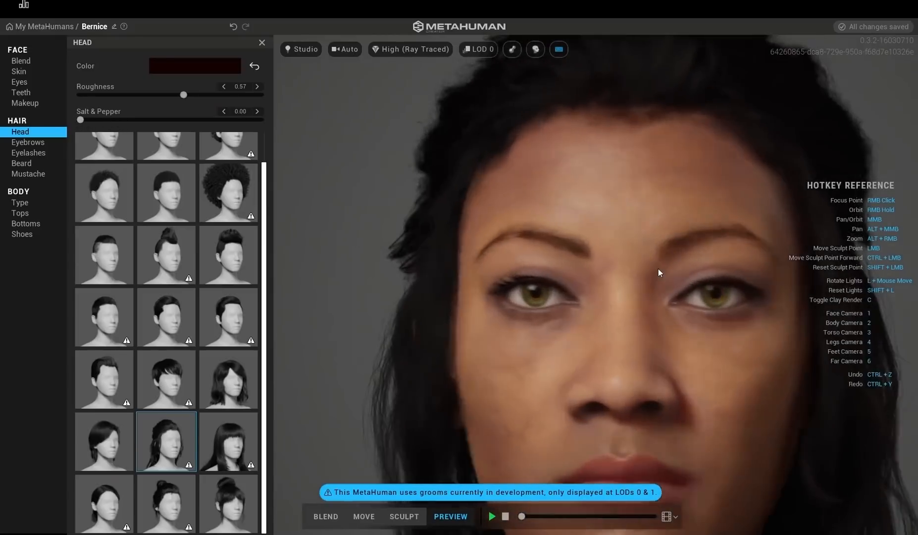
pyautogui.scroll(2, 642, 263)
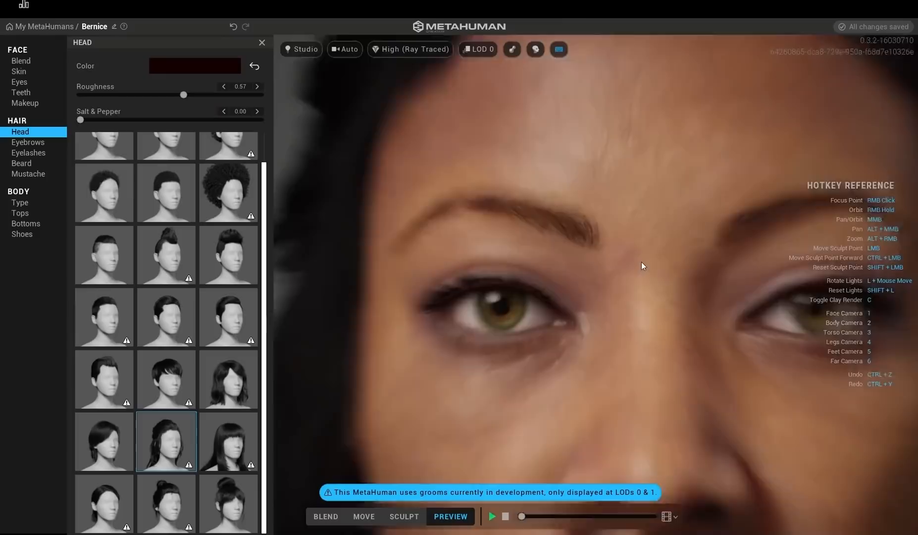
pyautogui.scroll(-5, 642, 262)
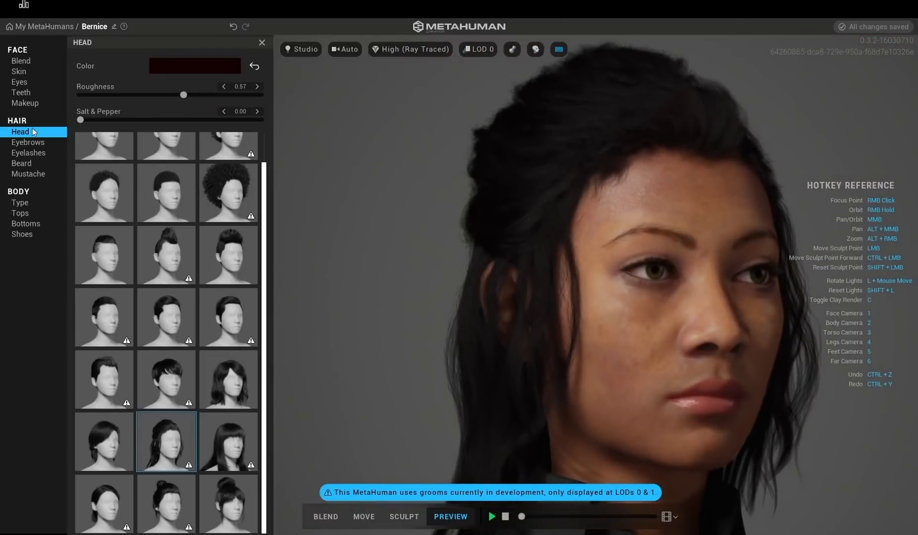
pyautogui.click(27, 146)
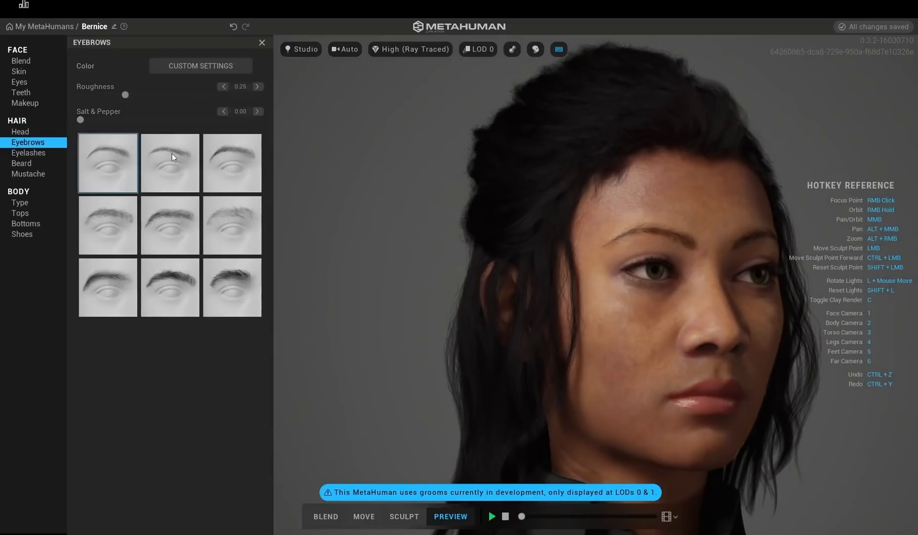
pyautogui.click(117, 171)
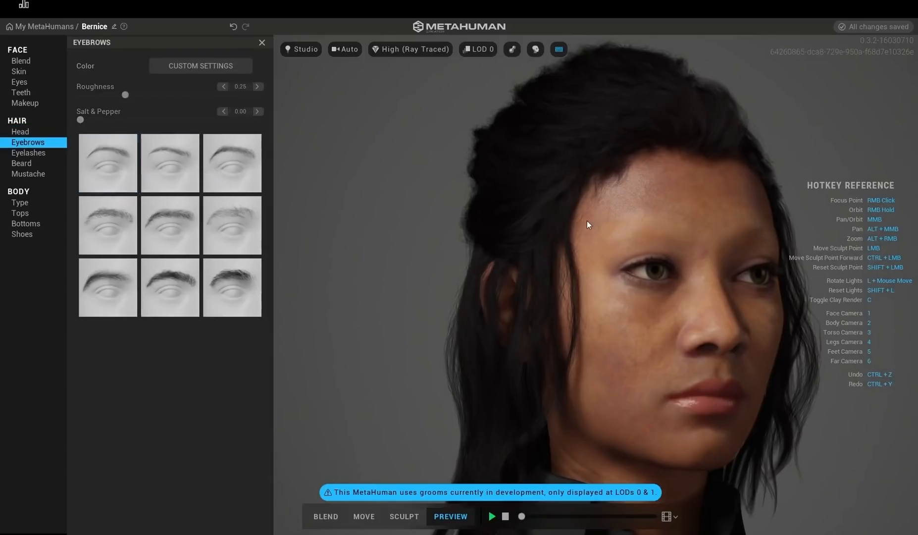
pyautogui.click(159, 163)
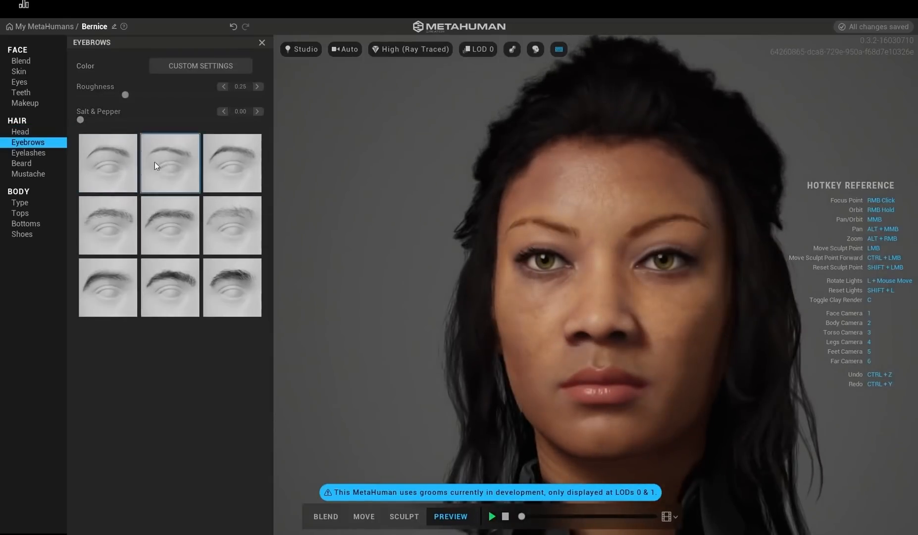
pyautogui.click(235, 153)
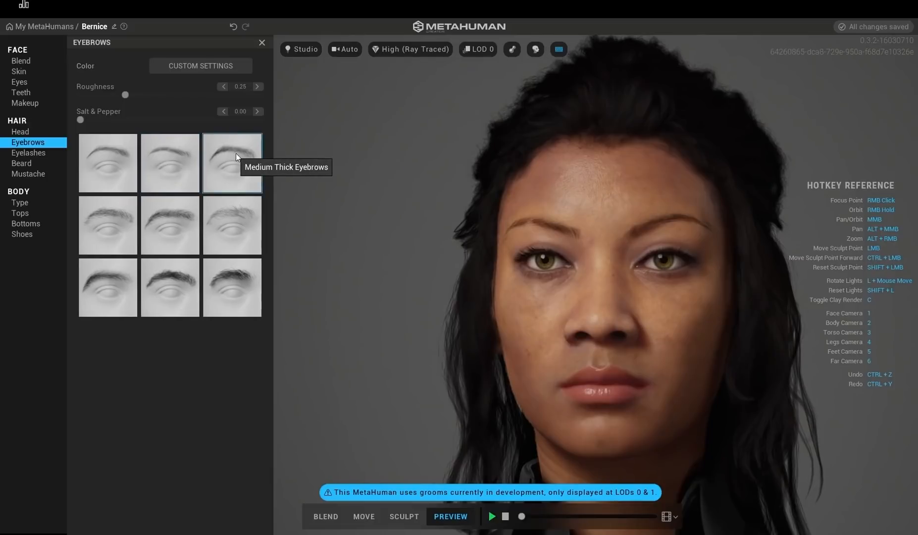
# - Open the eyelash settings, try the Short Thin and Long Thick Curl styles, and apply the fourth eyelash style
pyautogui.click(42, 153)
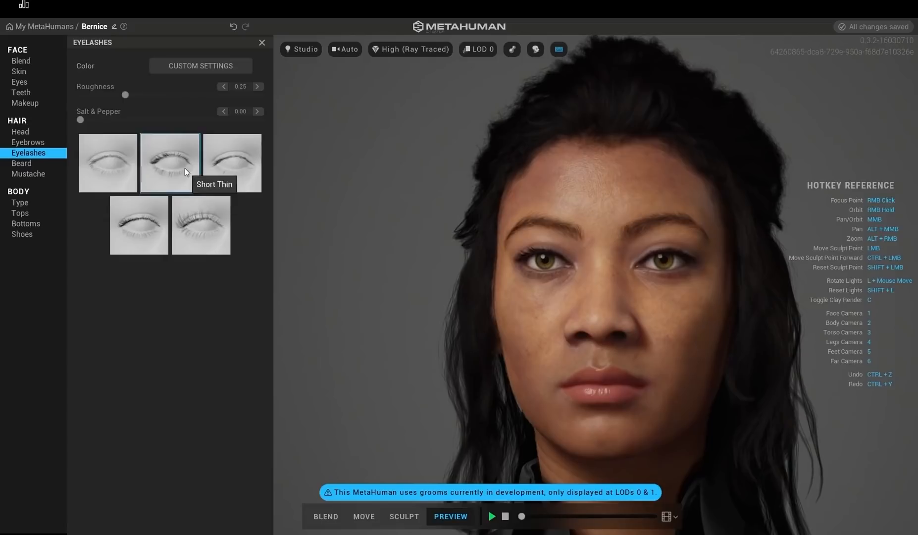
pyautogui.click(186, 167)
pyautogui.click(201, 229)
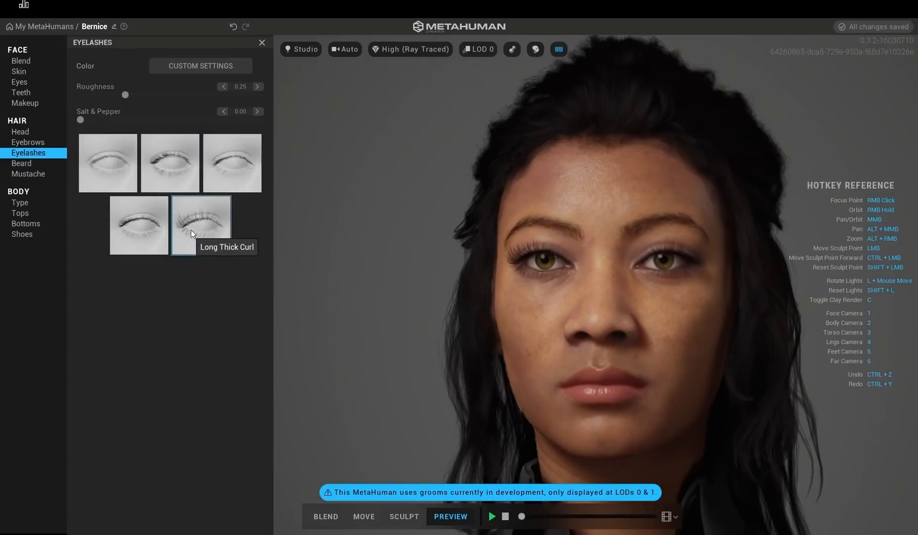
pyautogui.moveTo(554, 239); pyautogui.dragTo(390, 237, button='right')
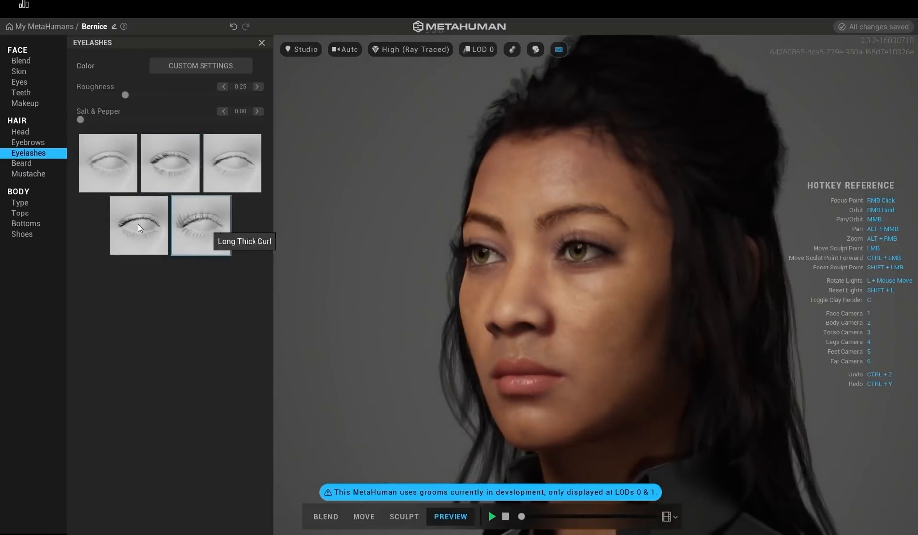
pyautogui.click(138, 225)
# - Try the full beard in the second row, view it from an angle, and undo it
pyautogui.click(22, 163)
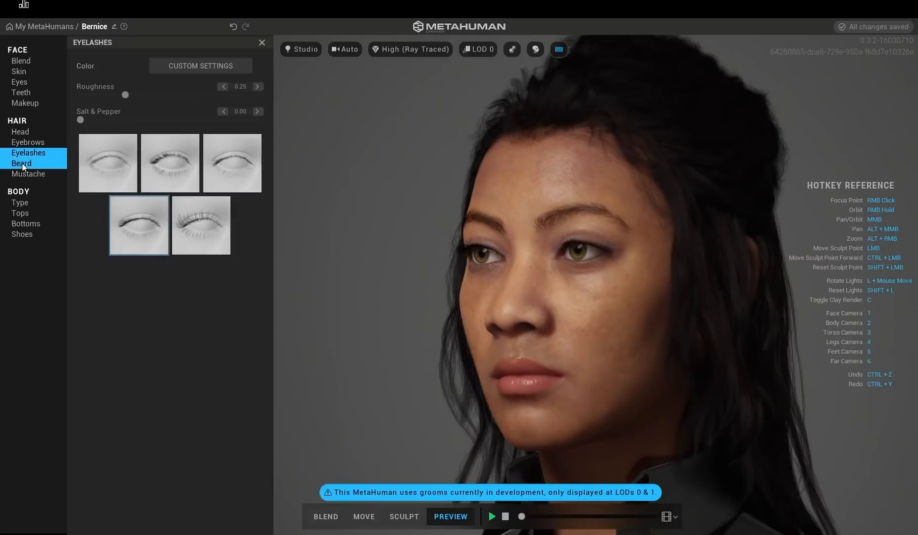
pyautogui.moveTo(459, 273); pyautogui.dragTo(589, 267, button='right')
pyautogui.click(239, 226)
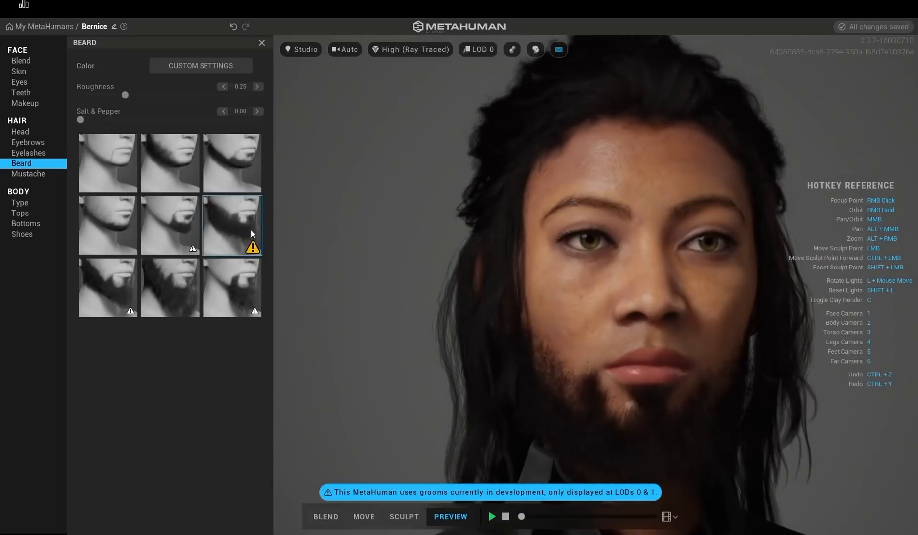
pyautogui.moveTo(519, 189); pyautogui.dragTo(248, 236, button='right')
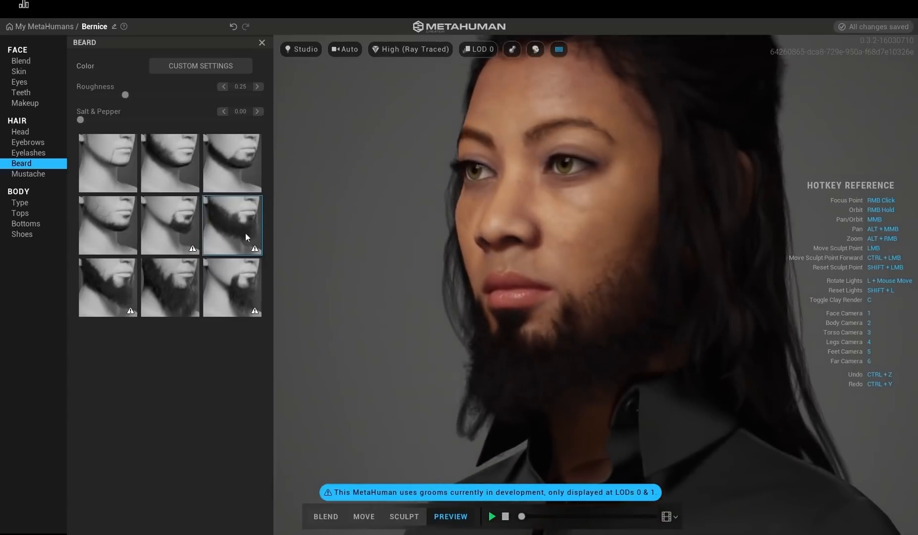
pyautogui.hotkey('ctrl', 'z')
pyautogui.press('1')
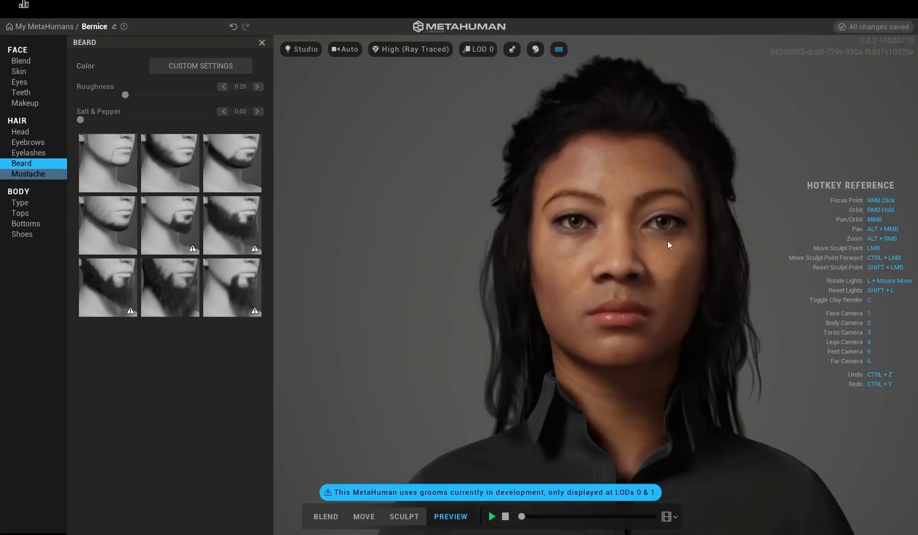
pyautogui.moveTo(551, 267); pyautogui.dragTo(401, 257, button='right')
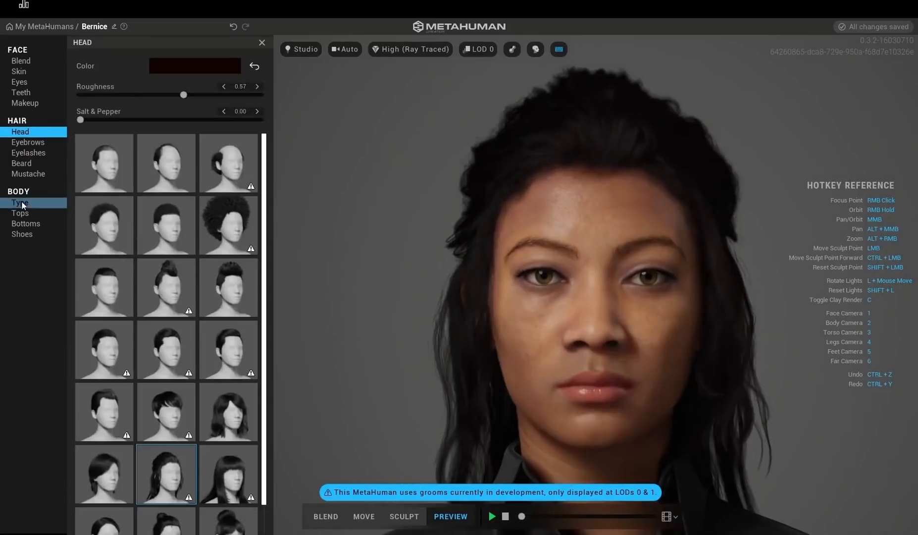
# - Try the heavier and slimmer female body types at average height and return to the first average female type
pyautogui.click(21, 203)
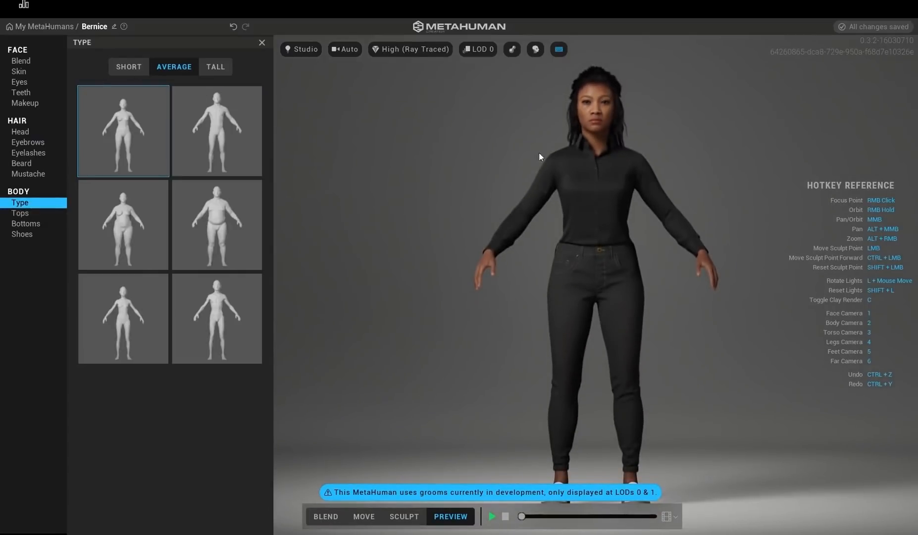
pyautogui.click(118, 230)
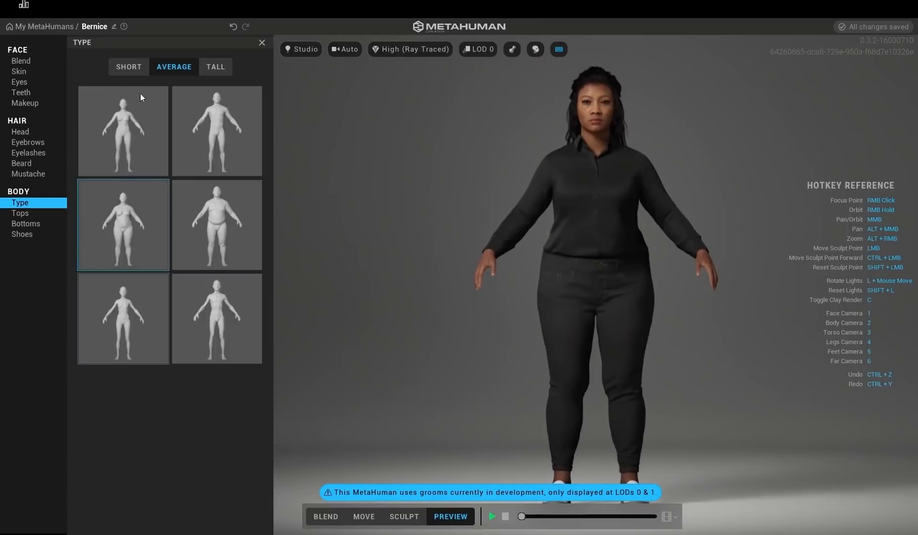
pyautogui.click(114, 313)
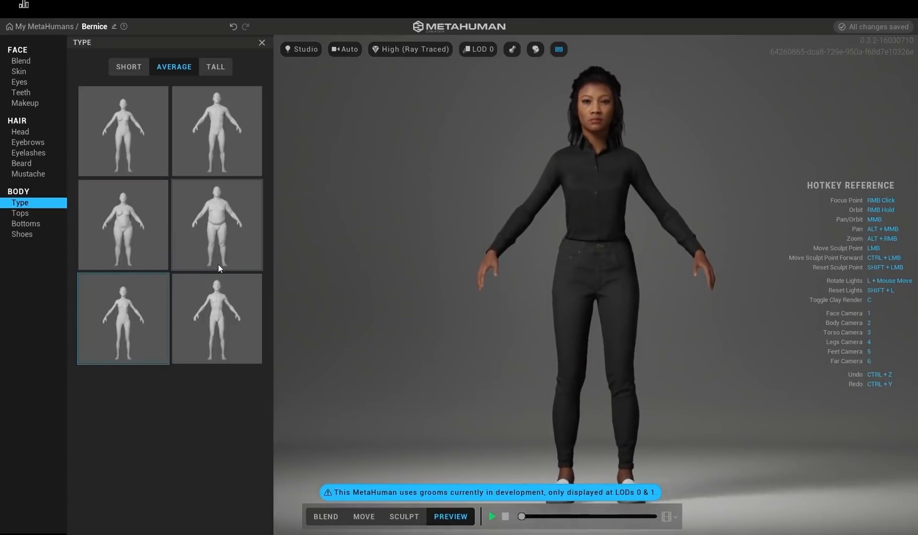
pyautogui.click(122, 231)
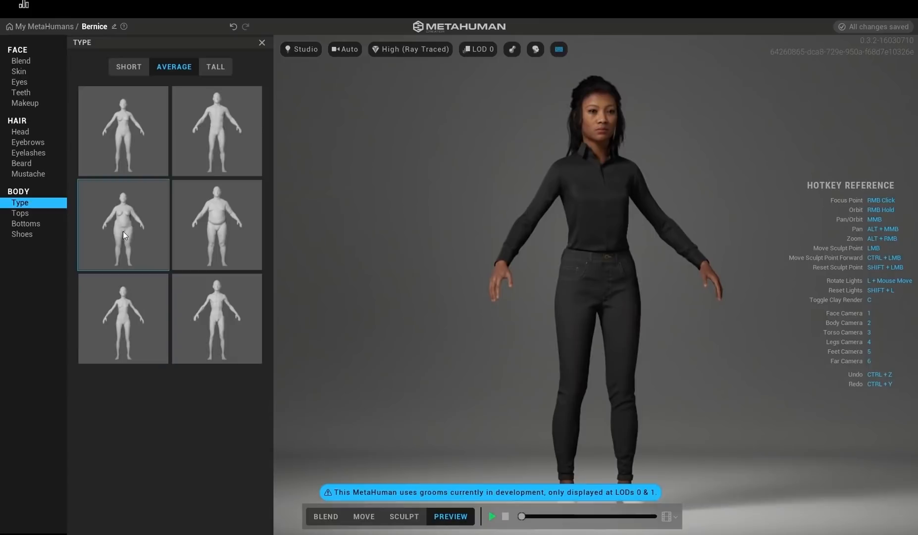
pyautogui.moveTo(417, 189); pyautogui.dragTo(483, 185, button='middle')
pyautogui.click(120, 155)
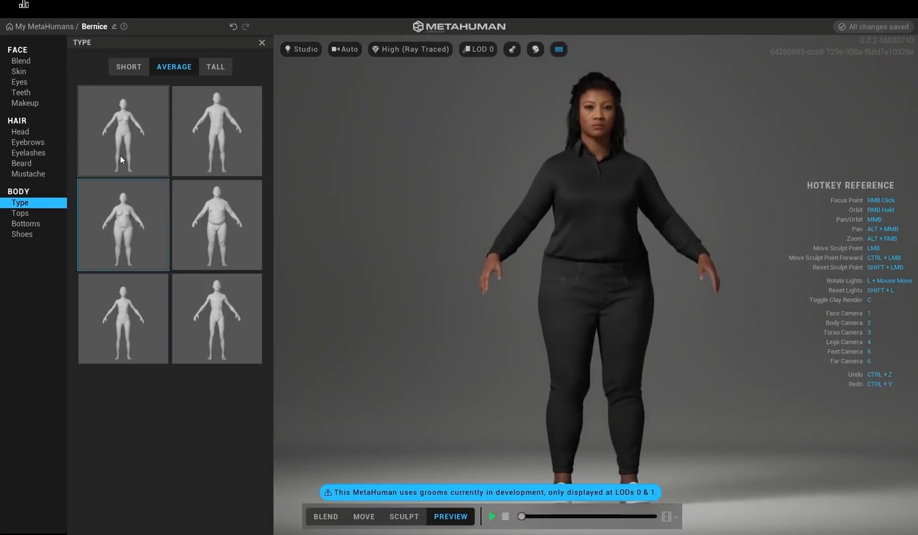
# - Open the tops, try the hoodie and the crew-neck sweatshirt, and return to the button-up shirt
pyautogui.click(27, 212)
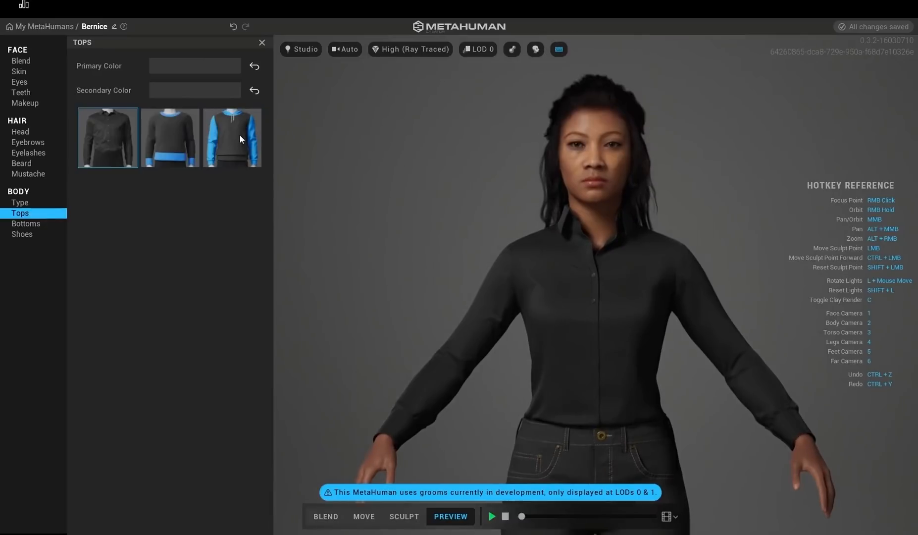
pyautogui.click(240, 136)
pyautogui.moveTo(520, 215); pyautogui.dragTo(233, 179, button='right')
pyautogui.click(188, 156)
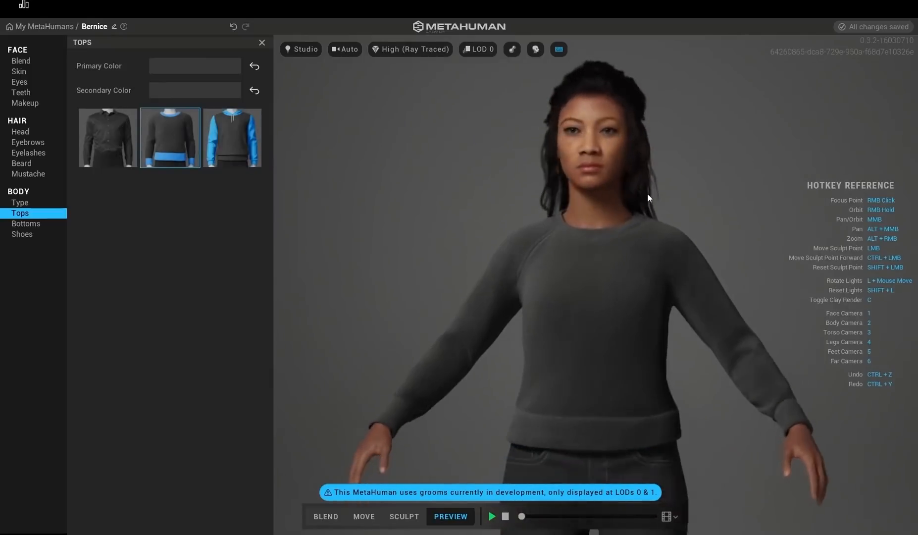
pyautogui.click(110, 136)
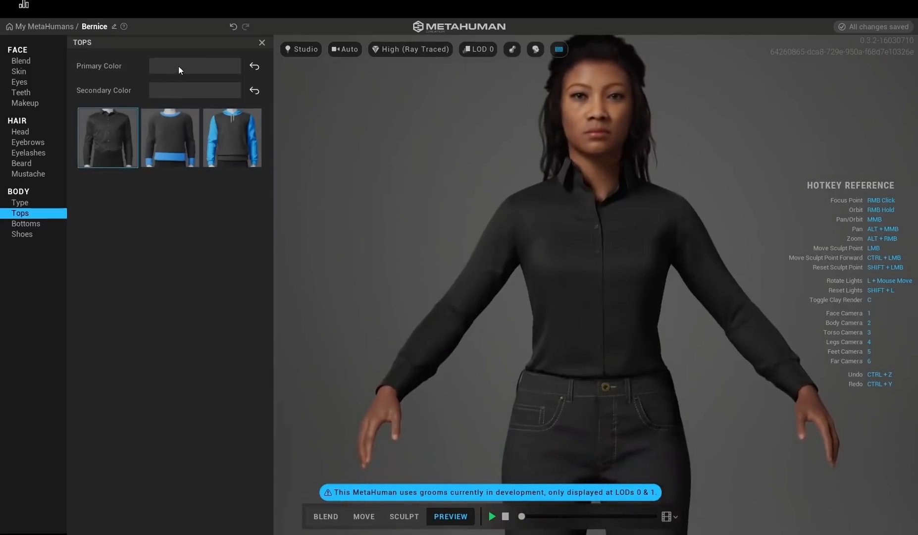
# - Try black and crimson as the shirt's primary color and settle on a very pale, nearly white shade
pyautogui.click(179, 65)
pyautogui.moveTo(174, 94)
pyautogui.mouseDown()
pyautogui.moveTo(166, 93)
pyautogui.moveTo(171, 110)
pyautogui.moveTo(162, 84)
pyautogui.moveTo(151, 161)
pyautogui.mouseUp()
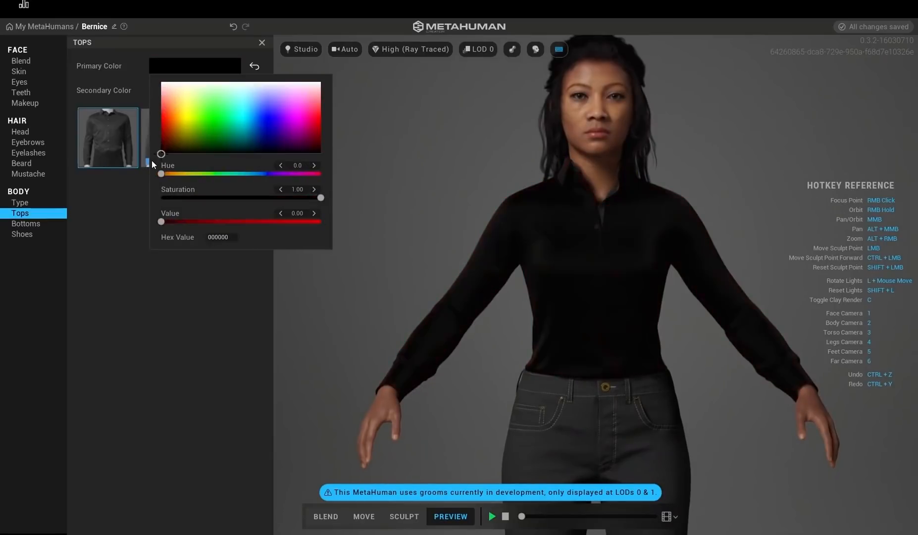
pyautogui.moveTo(284, 152); pyautogui.dragTo(320, 137)
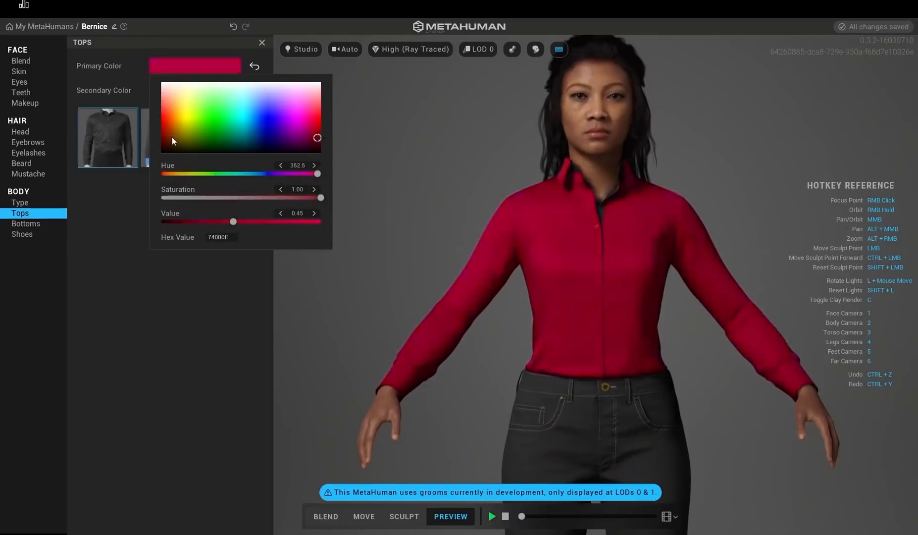
pyautogui.click(172, 136)
pyautogui.moveTo(162, 143)
pyautogui.mouseDown()
pyautogui.moveTo(156, 149)
pyautogui.moveTo(149, 85)
pyautogui.mouseUp()
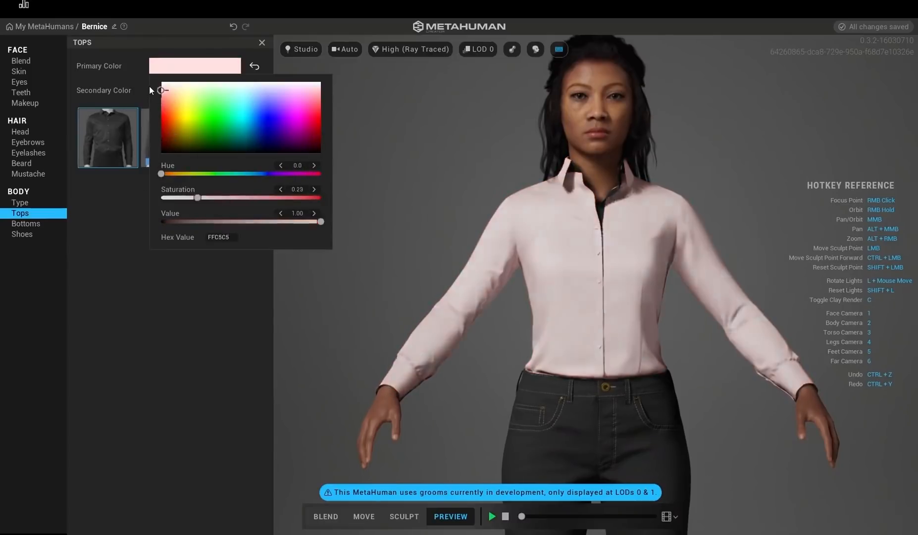
pyautogui.click(58, 237)
# - Open the bottoms, apply the Cargo Pants, compare them with the straight jeans, and keep the Cargo Pants
pyautogui.click(29, 233)
pyautogui.click(26, 223)
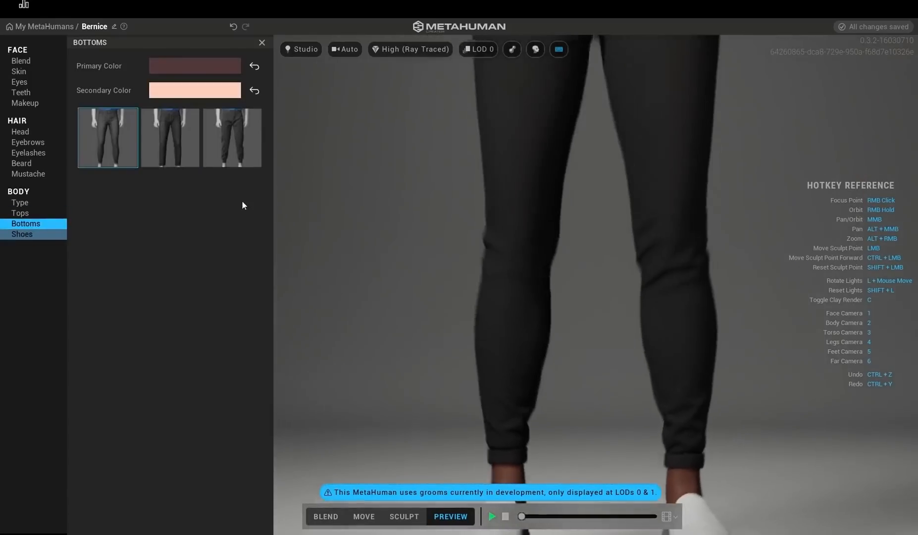
pyautogui.scroll(-5, 504, 238)
pyautogui.scroll(3, 487, 242)
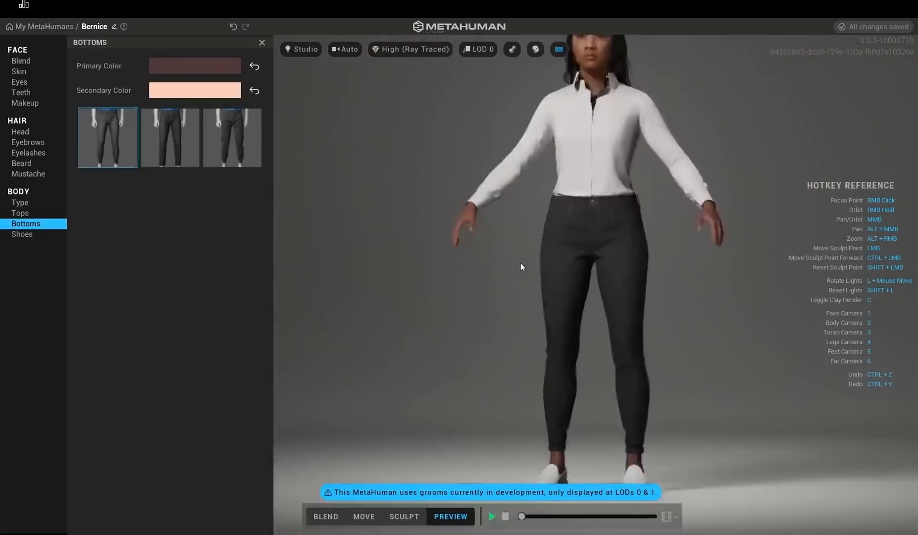
pyautogui.click(233, 142)
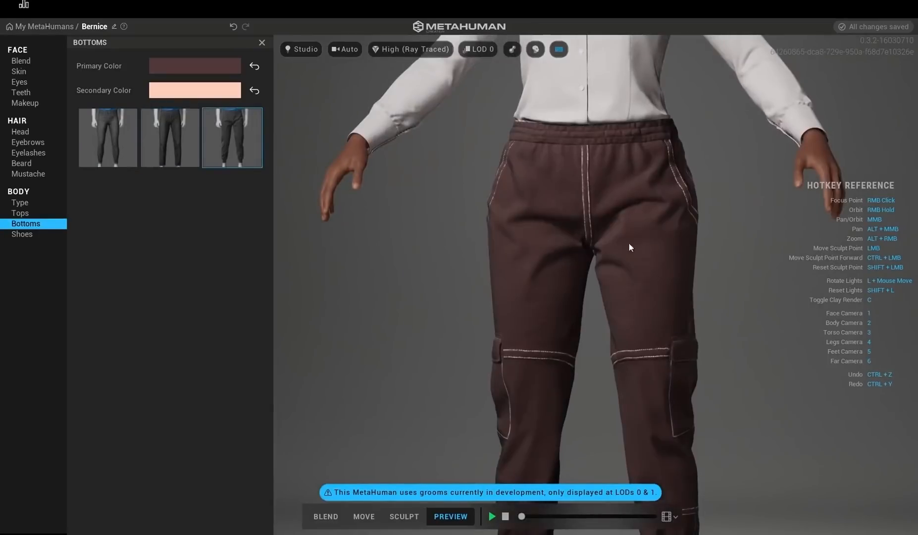
pyautogui.scroll(2, 632, 257)
pyautogui.scroll(-5, 619, 246)
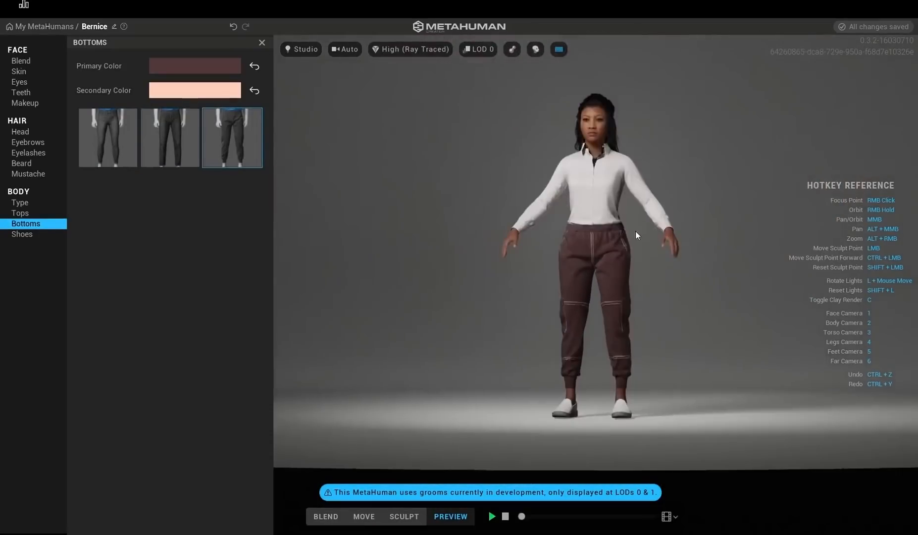
pyautogui.moveTo(594, 227); pyautogui.dragTo(461, 250, button='right')
pyautogui.scroll(2, 471, 249)
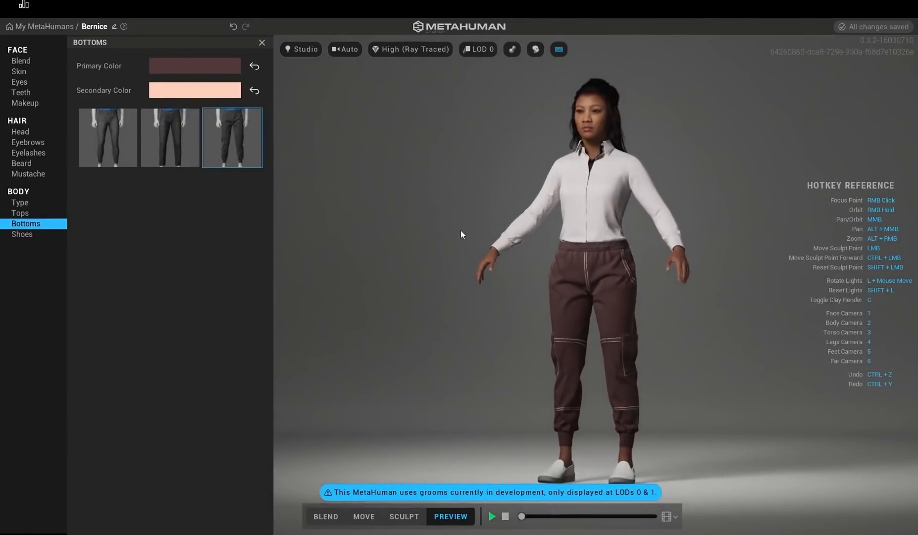
pyautogui.scroll(3, 515, 235)
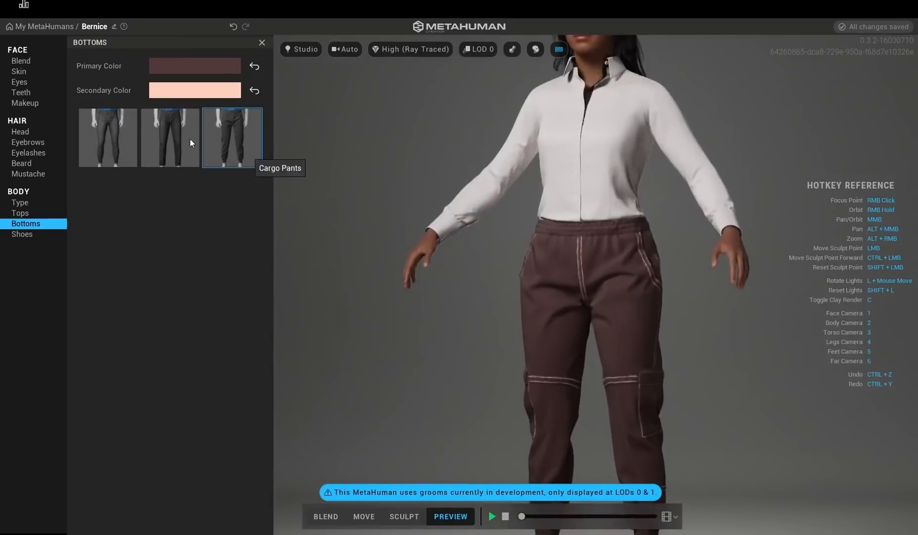
pyautogui.click(189, 138)
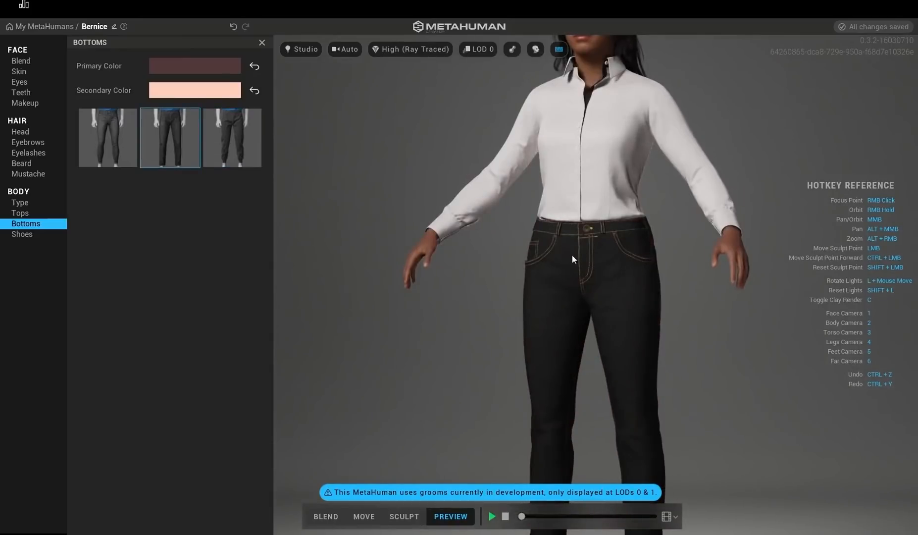
pyautogui.click(235, 136)
# - Examine the cargo pants' pockets, seam stitching and fabric up close from the side and front
pyautogui.moveTo(536, 234); pyautogui.dragTo(326, 219, button='right')
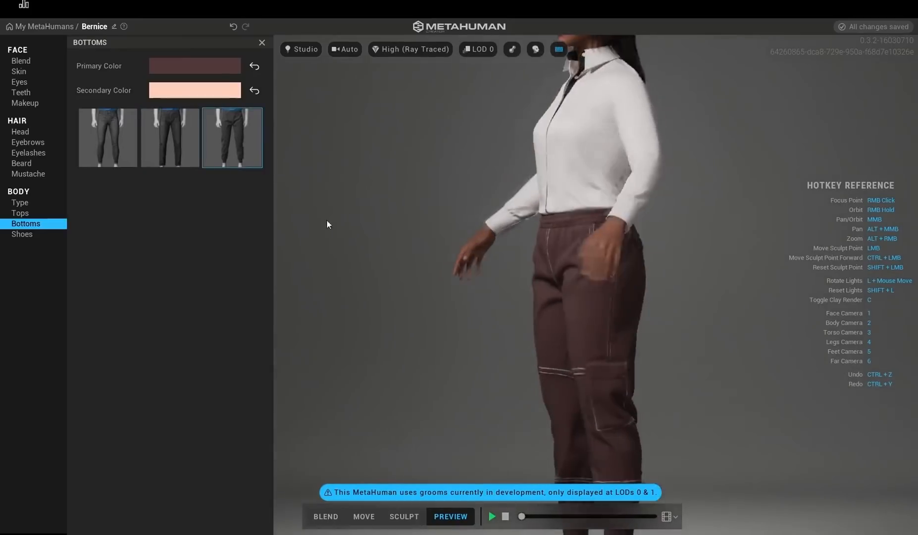
pyautogui.scroll(-3, 557, 219)
pyautogui.scroll(5, 562, 216)
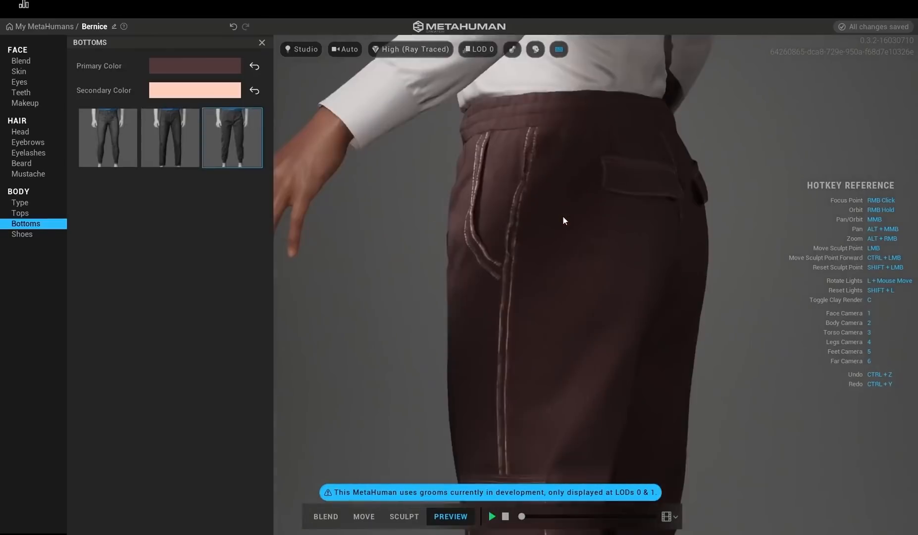
pyautogui.moveTo(684, 186); pyautogui.dragTo(798, 189, button='right')
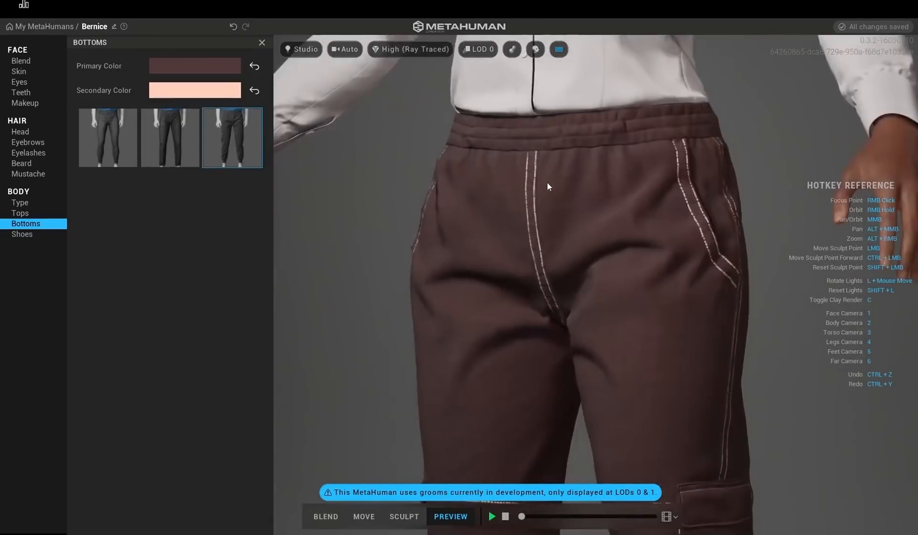
pyautogui.moveTo(548, 184); pyautogui.dragTo(652, 242, button='right')
pyautogui.scroll(4, 592, 248)
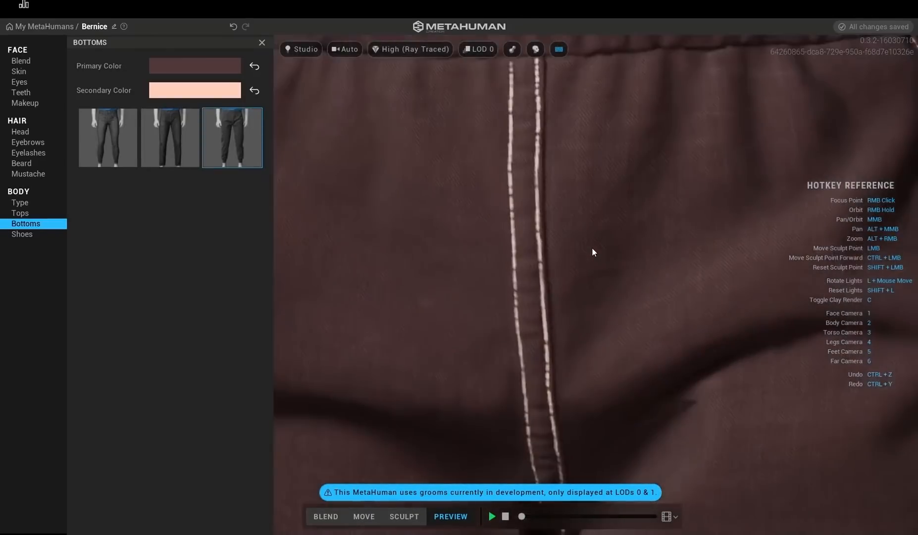
pyautogui.scroll(-6, 591, 248)
pyautogui.scroll(-3, 597, 248)
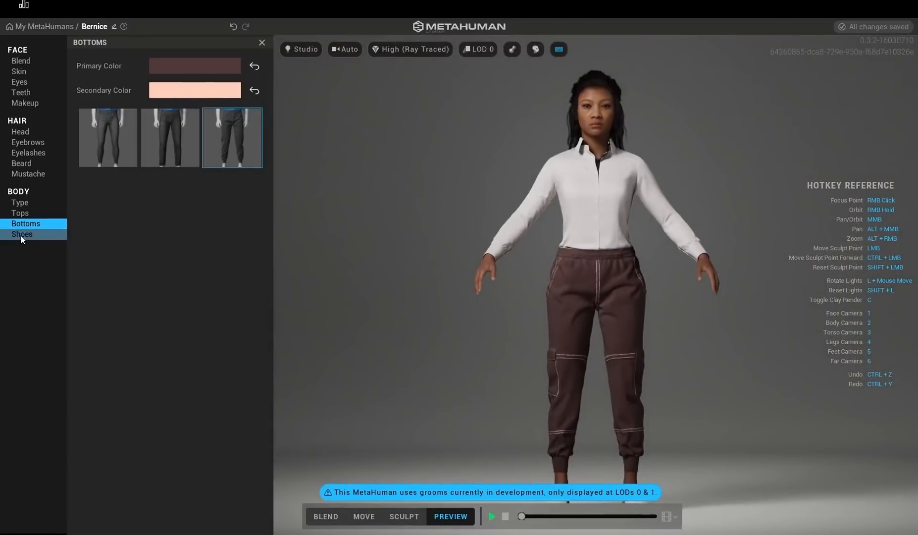
# - Open the shoe options, try the lace-up boots, and put the Casual Sneakers on the character
pyautogui.click(21, 235)
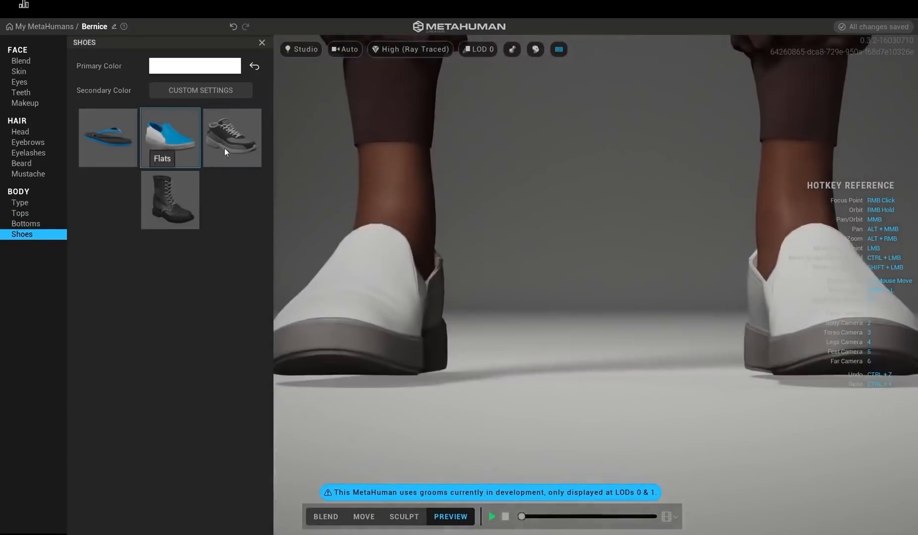
pyautogui.click(228, 144)
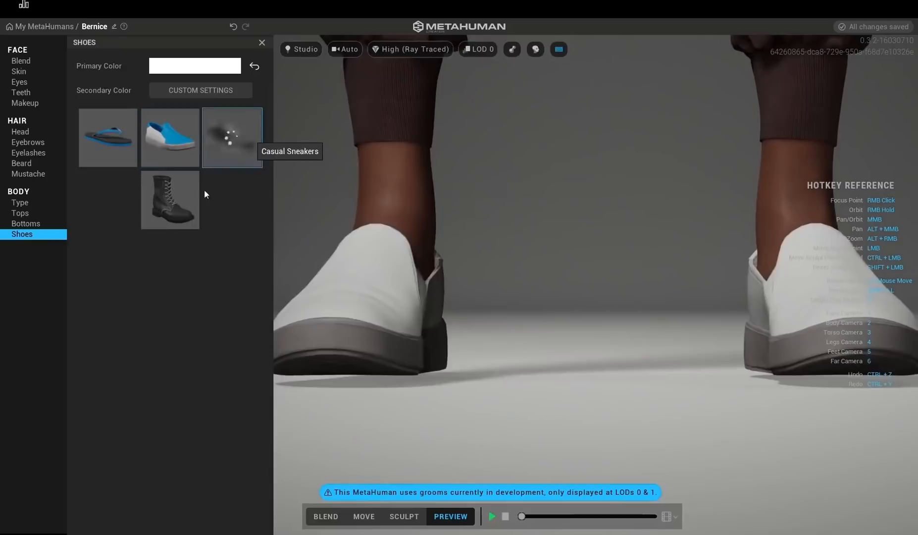
pyautogui.click(170, 199)
pyautogui.click(255, 150)
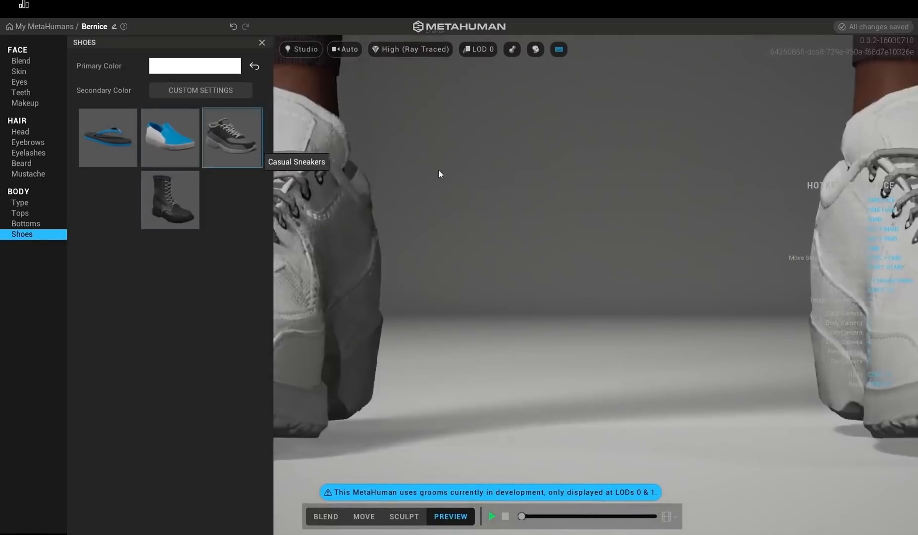
pyautogui.scroll(5, 507, 173)
pyautogui.scroll(-10, 507, 174)
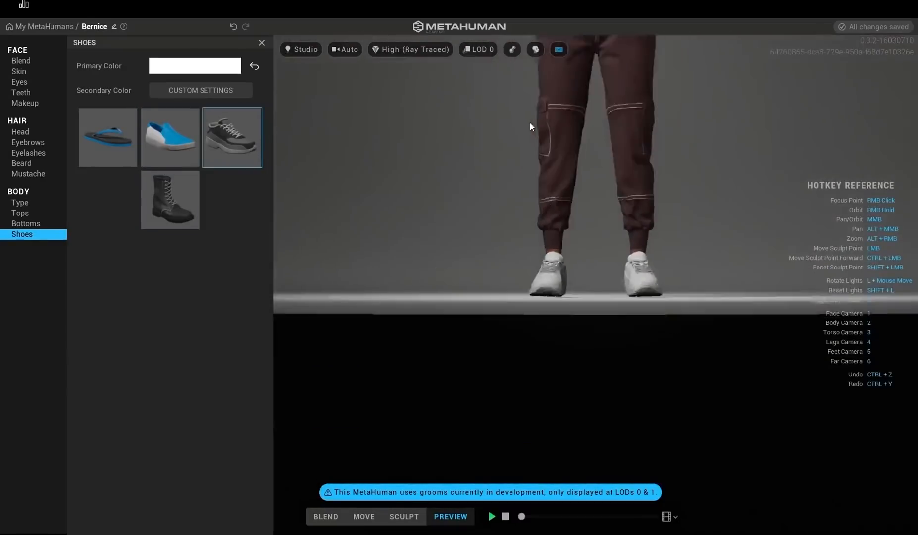
# - Return to the tops, try the sweater, and put the Hoodie on the character
pyautogui.moveTo(530, 123); pyautogui.dragTo(495, 315, button='middle')
pyautogui.scroll(3, 506, 297)
pyautogui.moveTo(548, 266); pyautogui.dragTo(547, 213, button='middle')
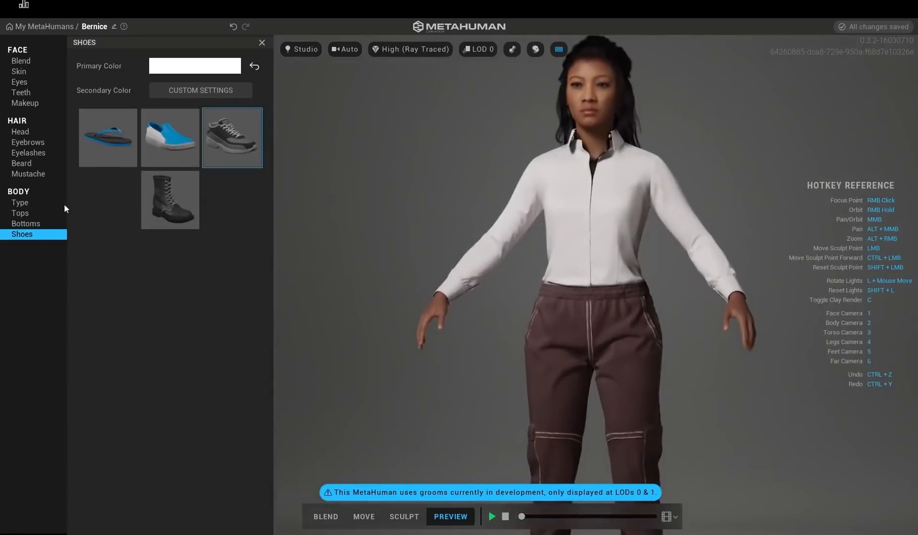
pyautogui.click(20, 214)
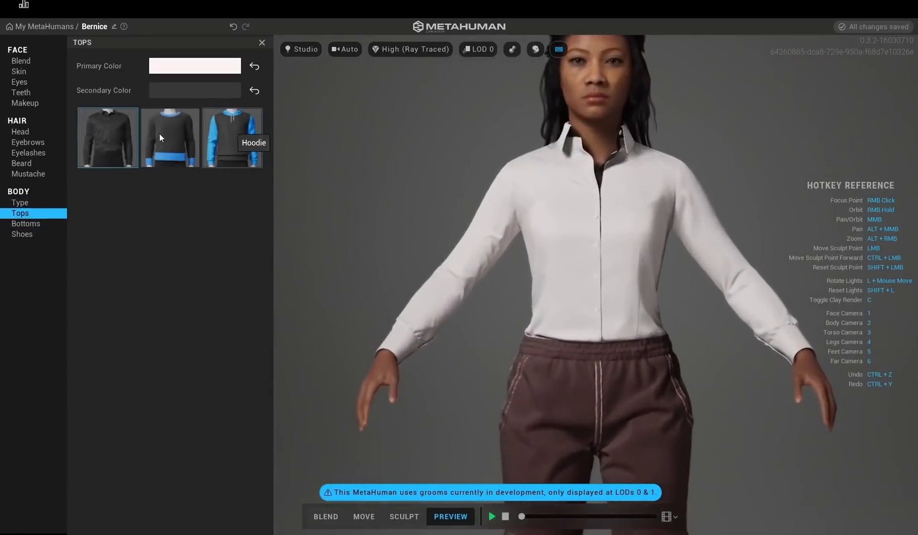
pyautogui.click(160, 134)
pyautogui.click(239, 133)
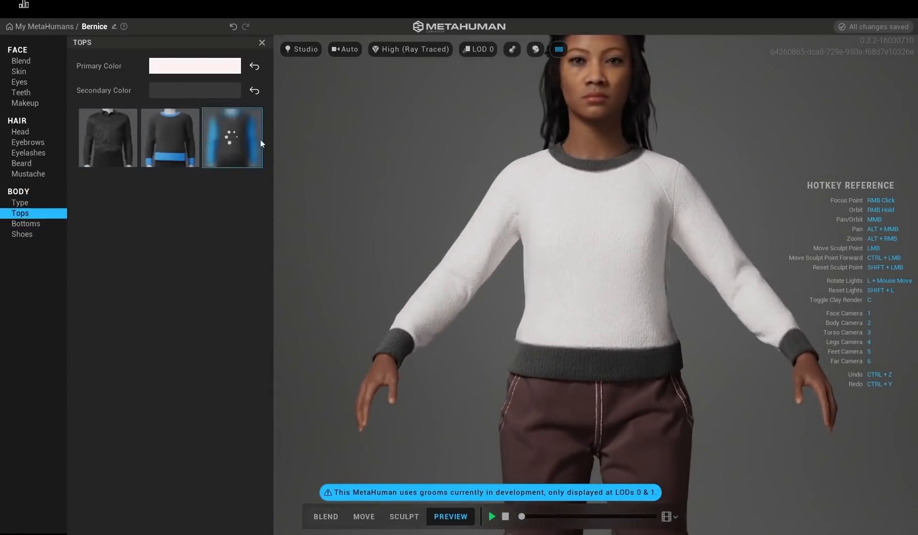
# - View the full outfit, play the Face ROM animation, and switch the preview to Body Technical ROM
pyautogui.scroll(3, 628, 278)
pyautogui.scroll(-5, 635, 280)
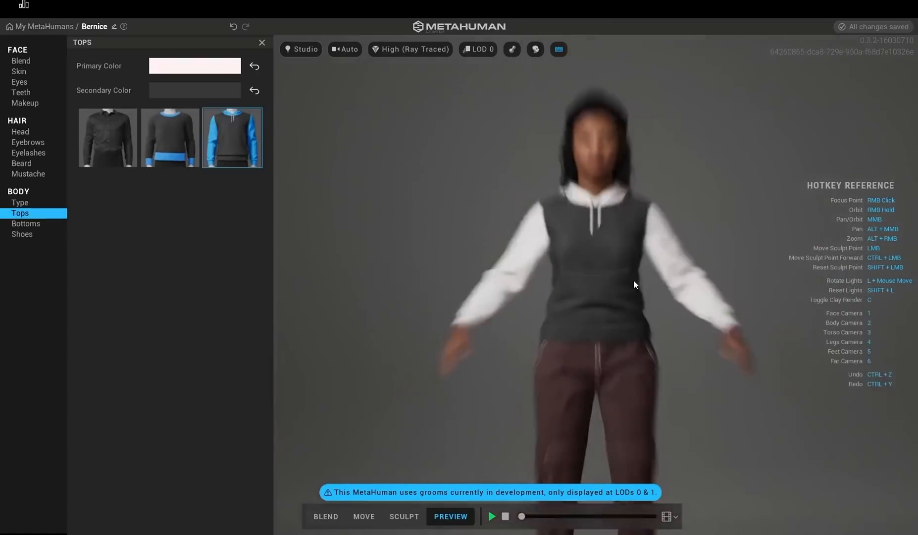
pyautogui.moveTo(638, 270); pyautogui.dragTo(685, 272, button='right')
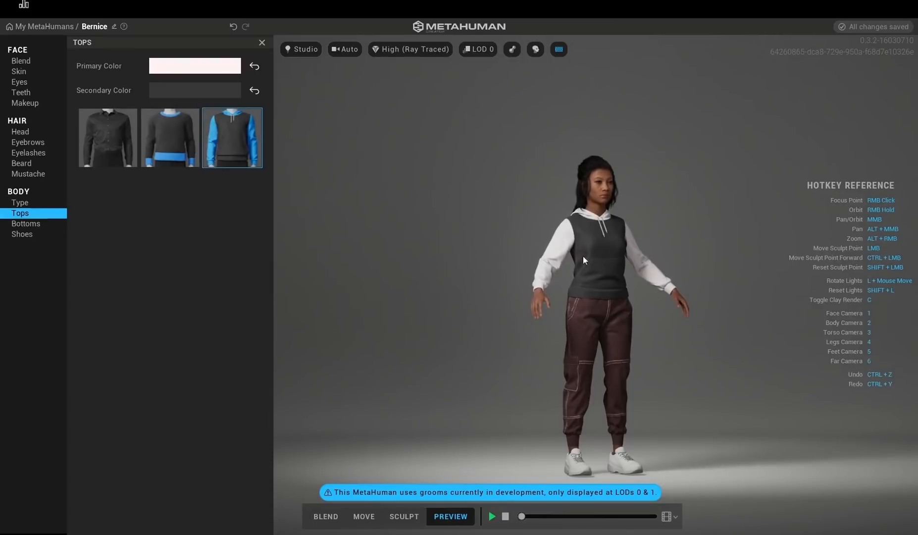
pyautogui.moveTo(584, 256); pyautogui.dragTo(592, 228, button='right')
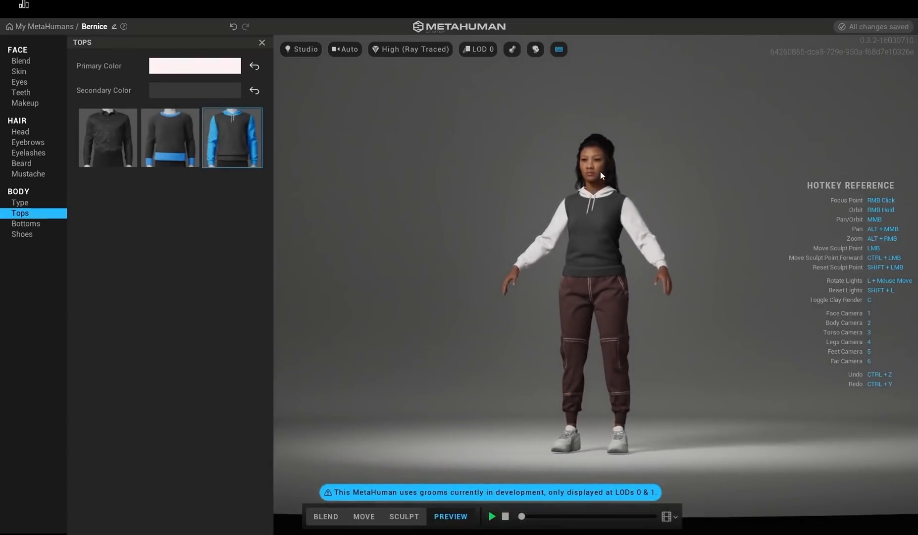
pyautogui.click(492, 517)
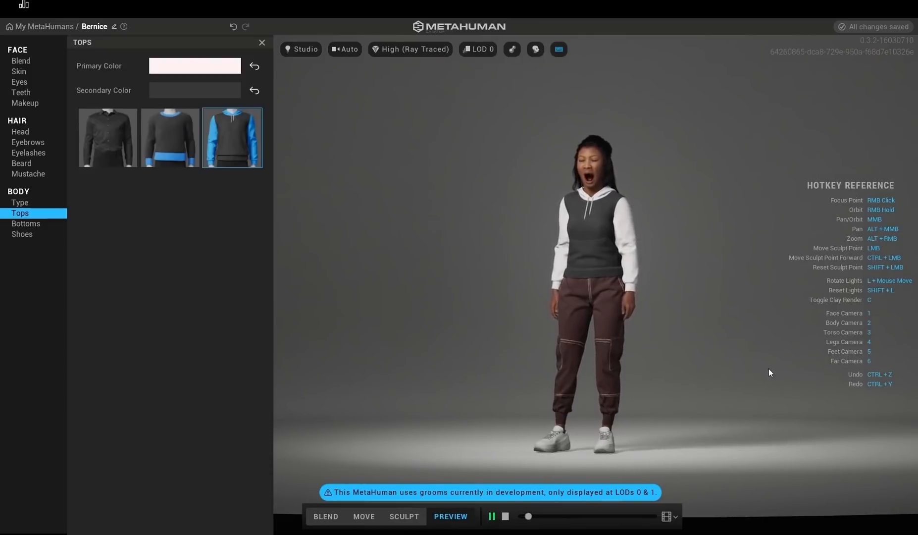
pyautogui.click(667, 516)
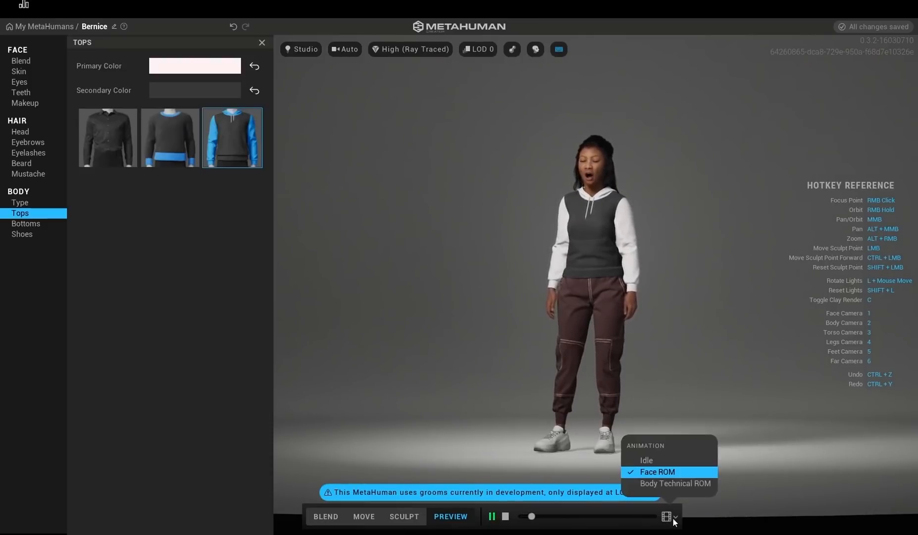
pyautogui.click(651, 484)
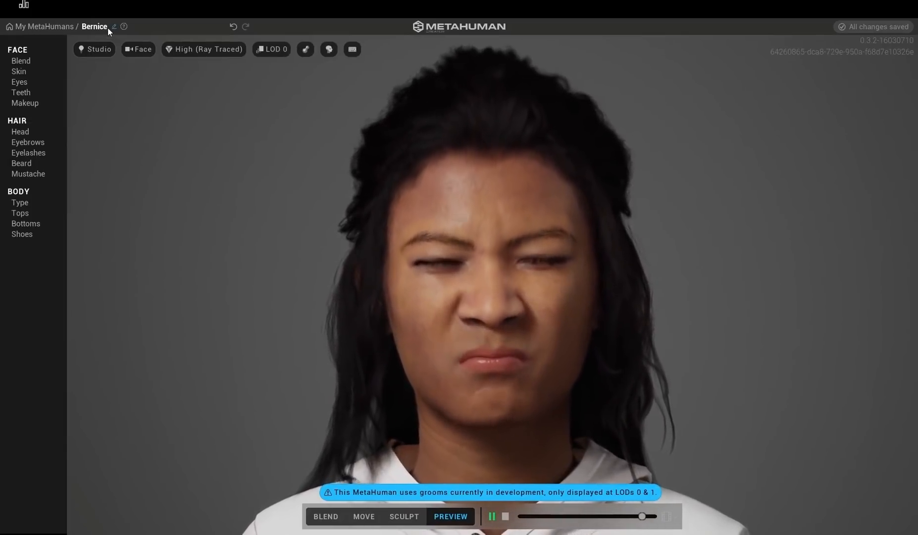
# - Leave the Bernice editor, switch to Quixel Bridge, and browse the MetaHuman Presets
pyautogui.click(29, 29)
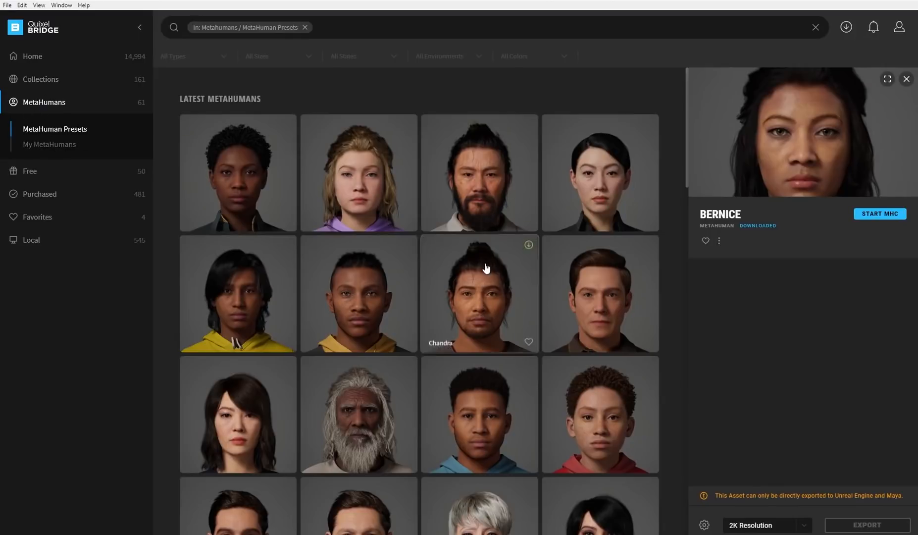
pyautogui.scroll(-3, 514, 144)
pyautogui.scroll(-4, 522, 277)
pyautogui.scroll(5, 510, 299)
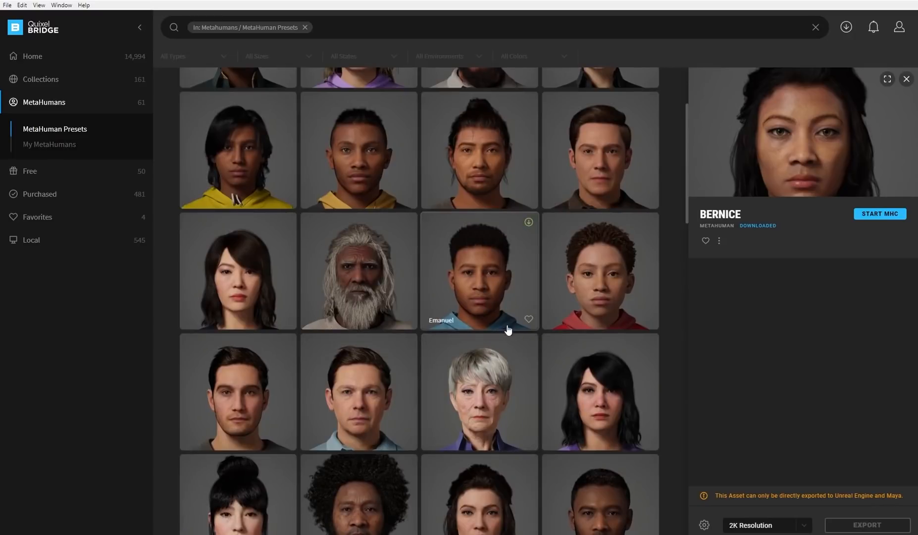
pyautogui.scroll(3, 236, 313)
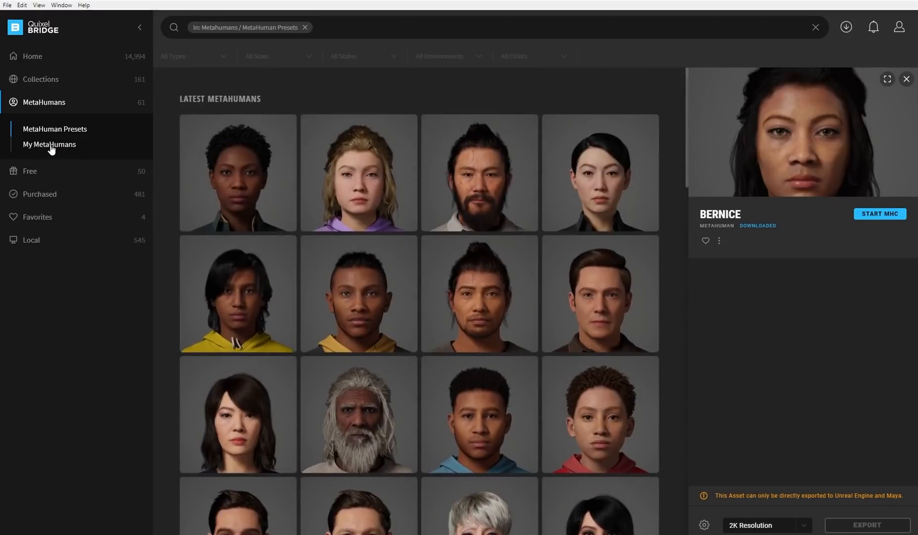
# - Open My MetaHumans and check the resolution options available for exporting the customized Bernice
pyautogui.click(51, 149)
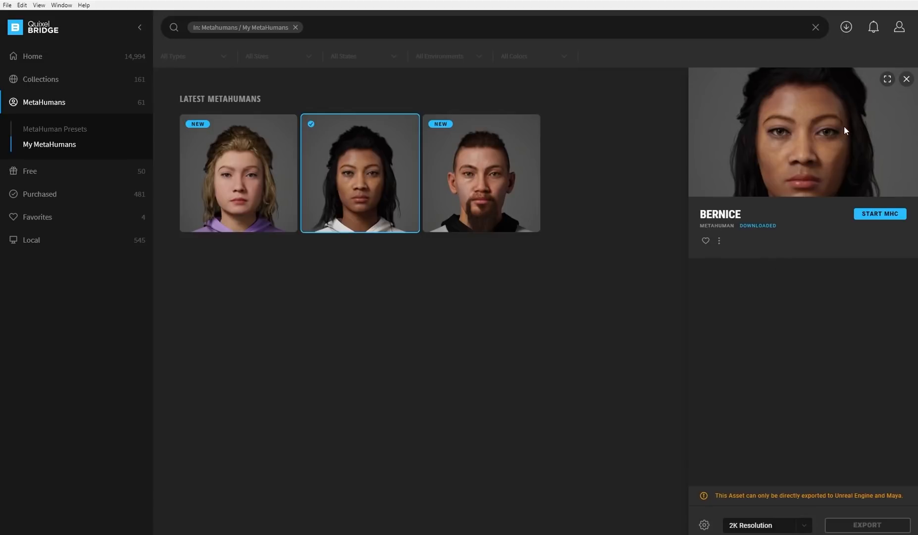
pyautogui.click(803, 525)
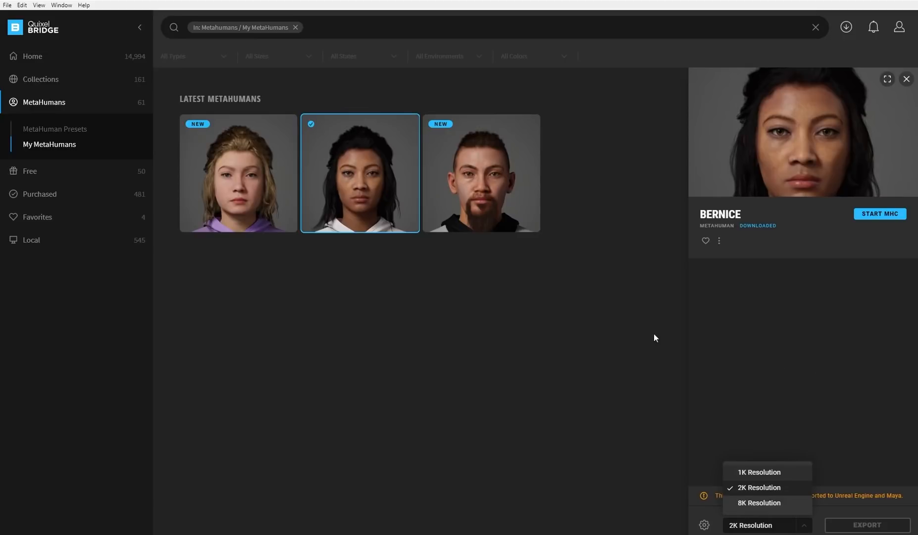
pyautogui.click(863, 532)
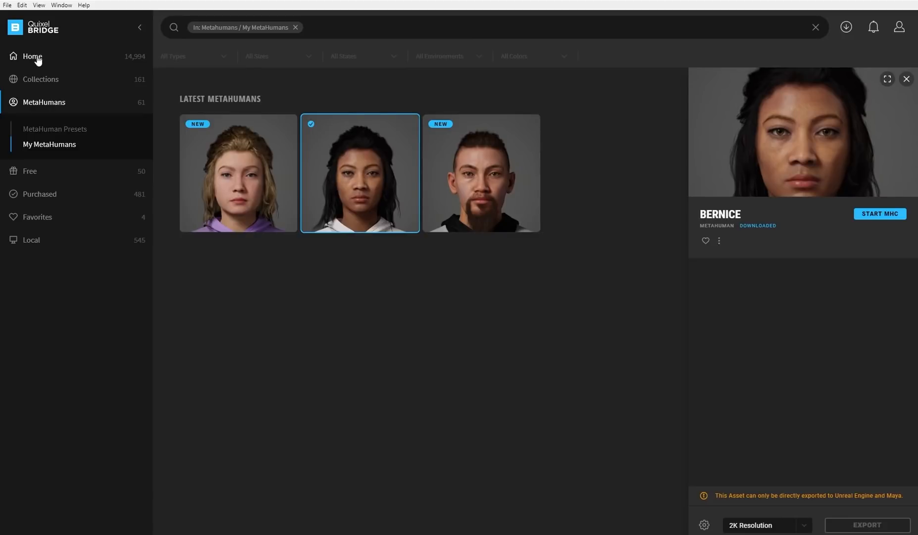
# - Open the export settings, review the available export targets without changing Cinema 4D, and return to the asset
pyautogui.click(22, 5)
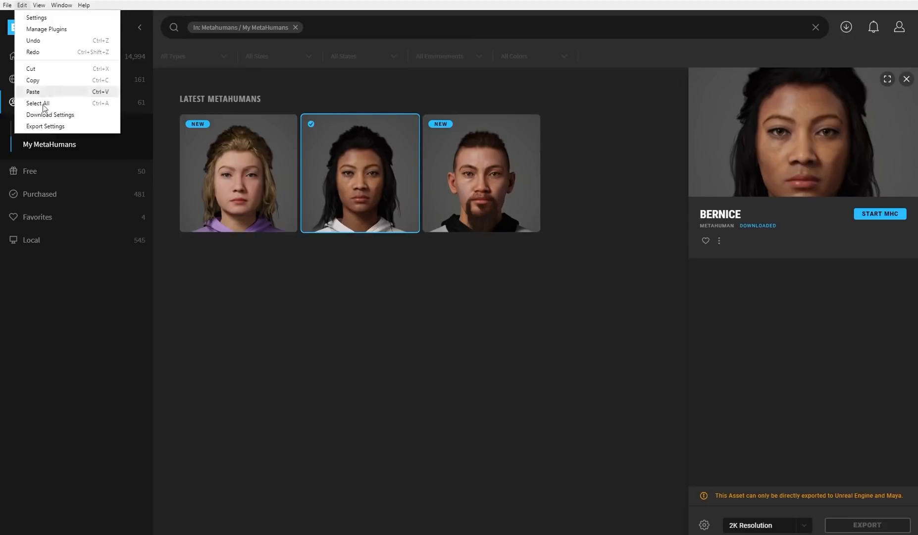
pyautogui.click(45, 127)
pyautogui.click(856, 135)
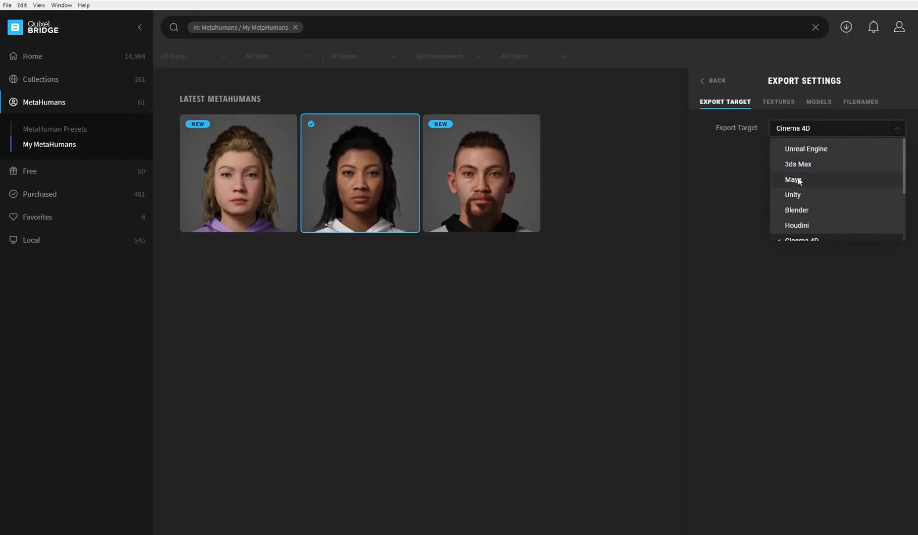
pyautogui.scroll(-3, 827, 204)
pyautogui.scroll(2, 801, 177)
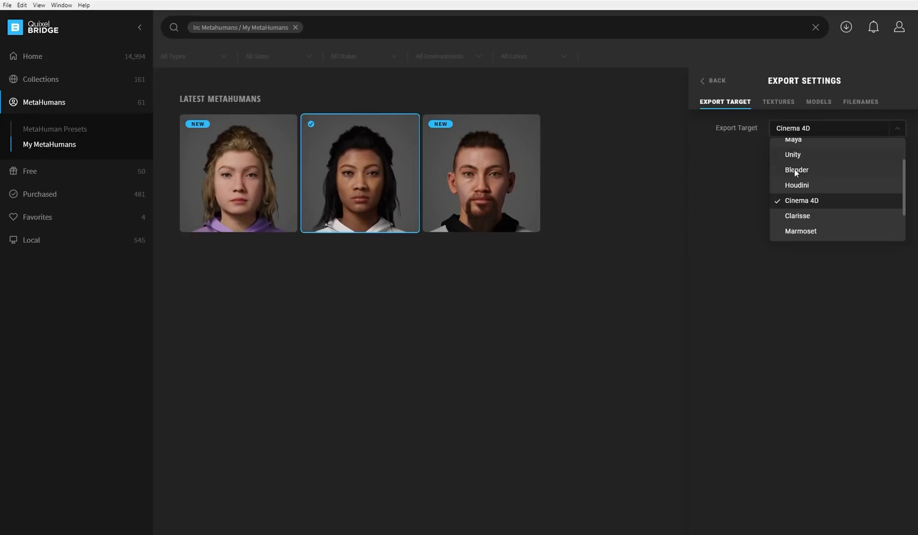
pyautogui.click(727, 176)
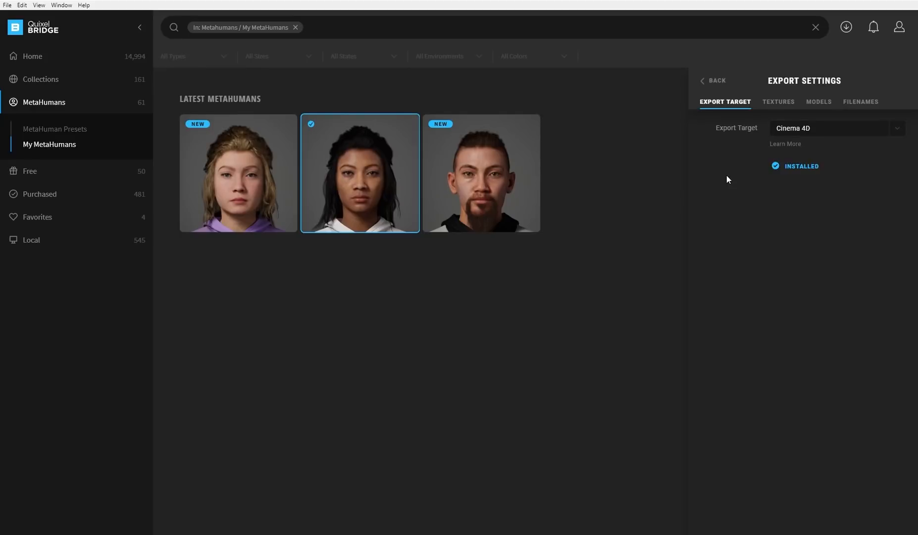
pyautogui.click(712, 81)
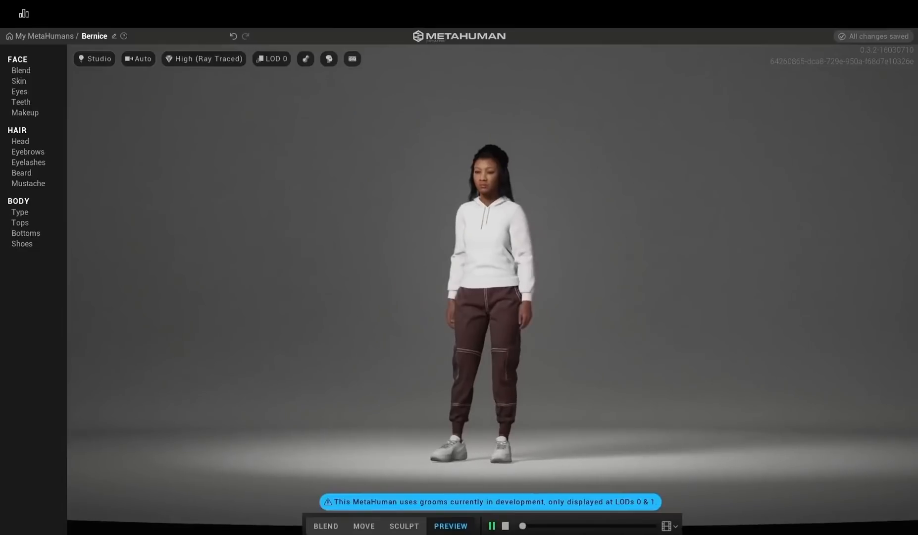
# - Switch back to MetaHuman Creator and view the facial animation with the Face camera, restarting playback once
pyautogui.press('1')
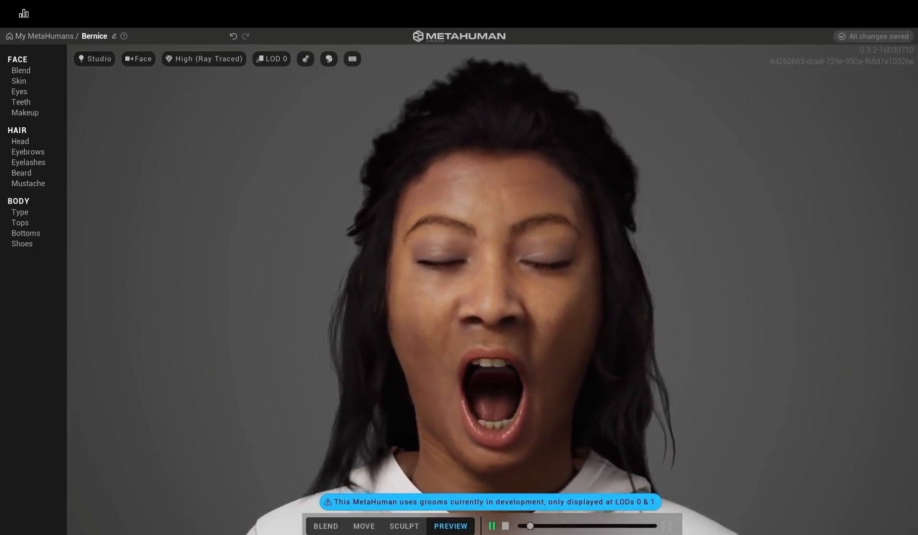
pyautogui.click(506, 526)
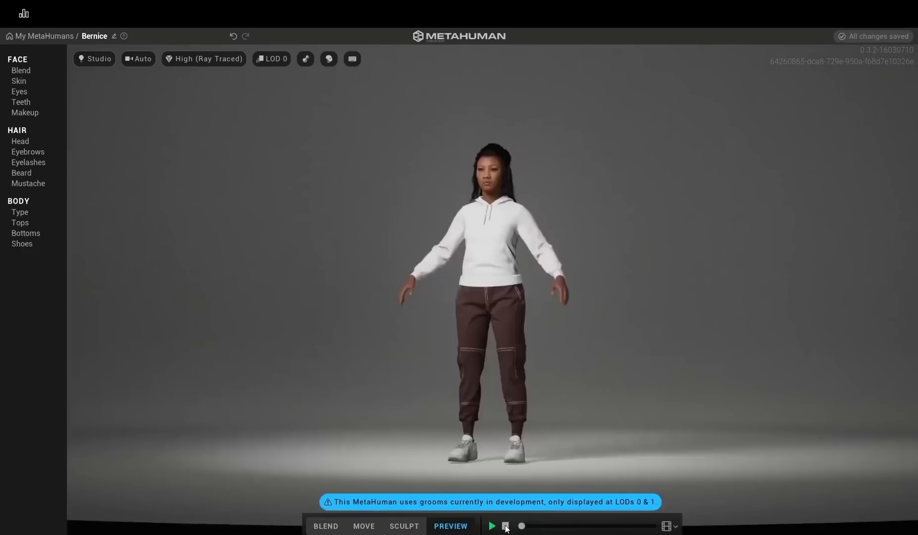
pyautogui.click(490, 527)
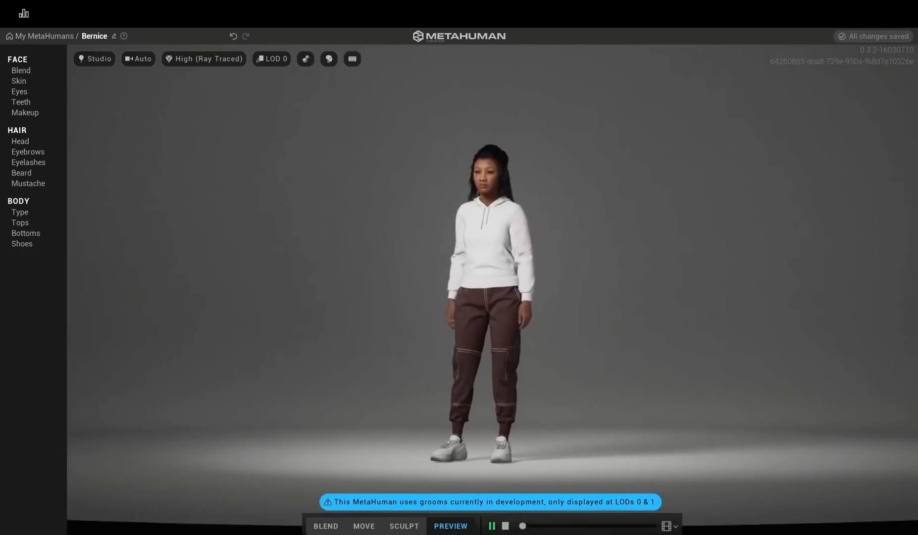
pyautogui.press('1')
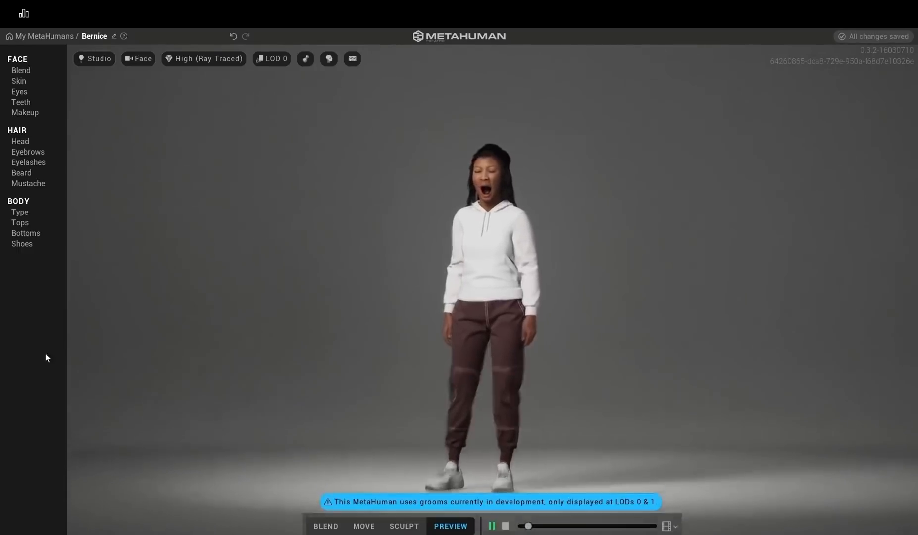